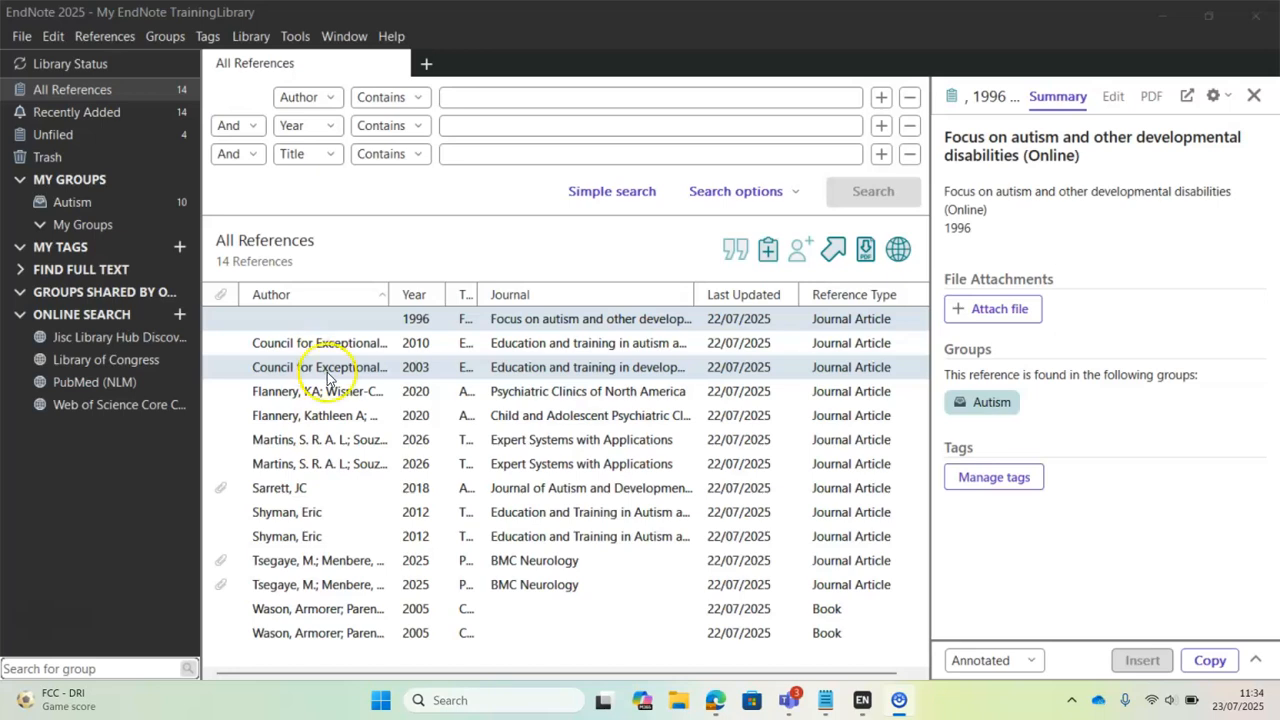
pyautogui.click(21, 36)
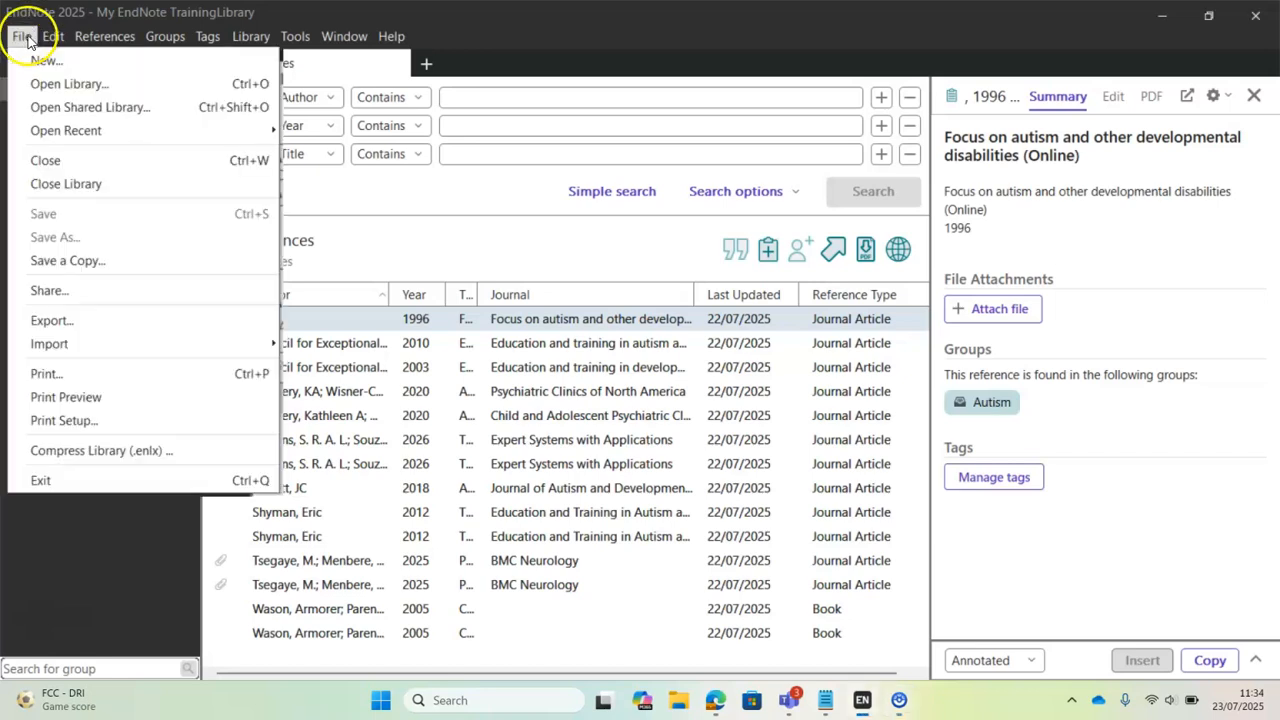
pyautogui.click(48, 90)
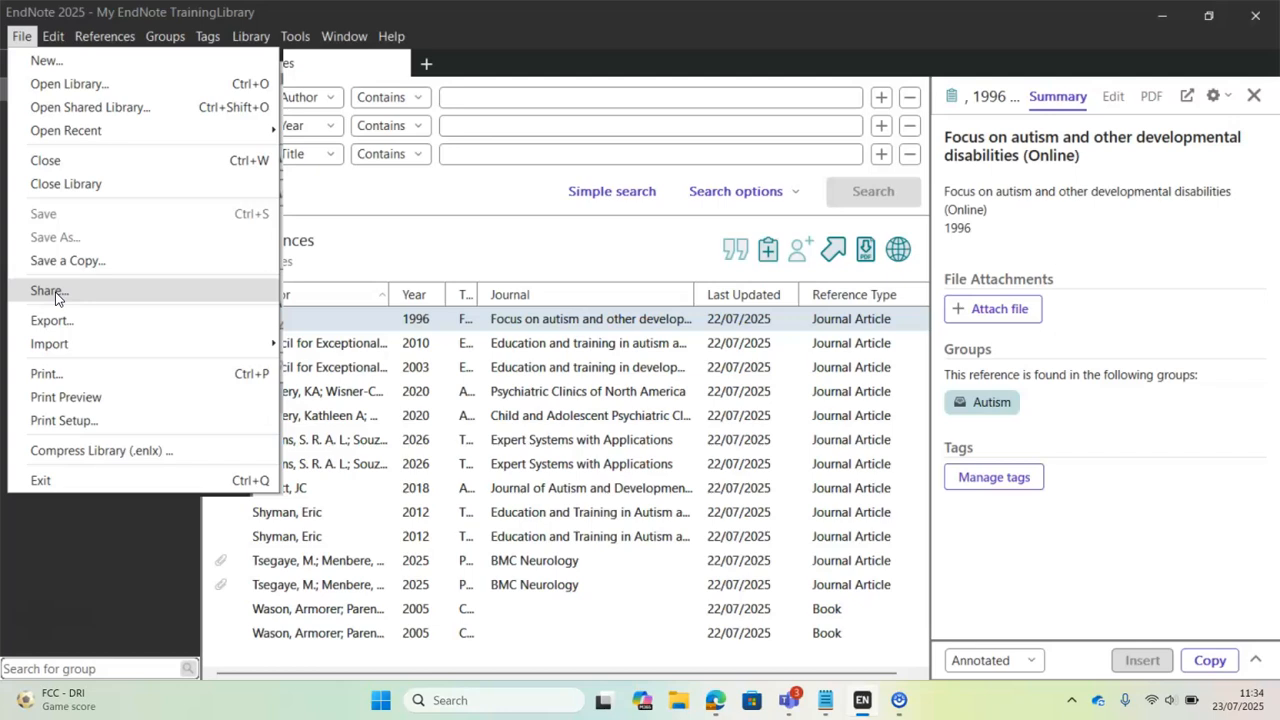
pyautogui.click(62, 322)
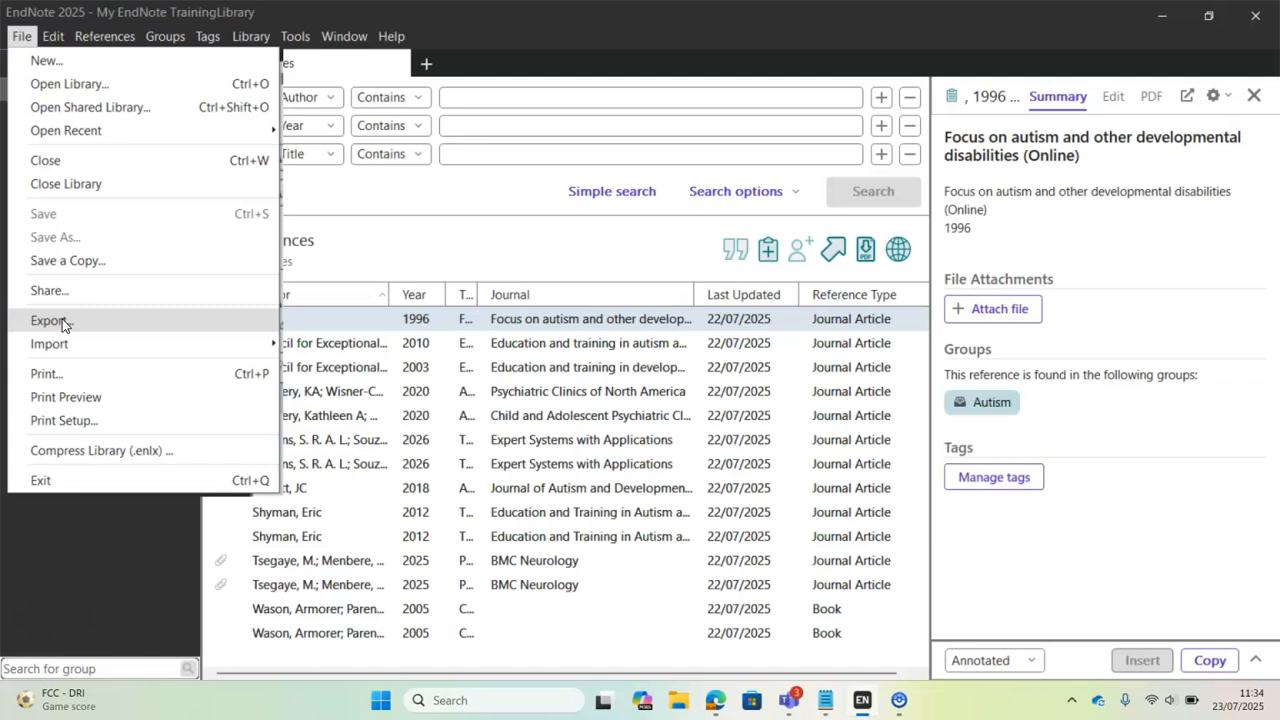
pyautogui.click(64, 346)
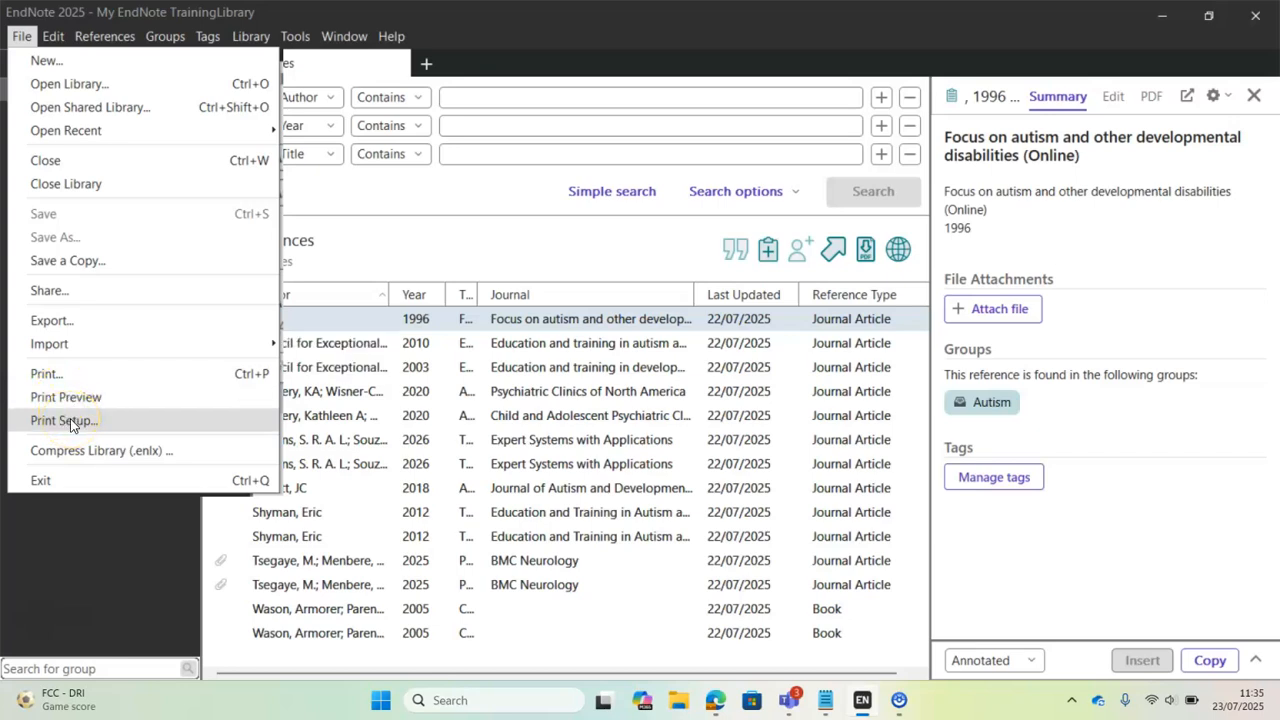
# Step: Review the PDF Handling and Sync sections of the EndNote preferences and close them without making changes
pyautogui.moveTo(52, 38)
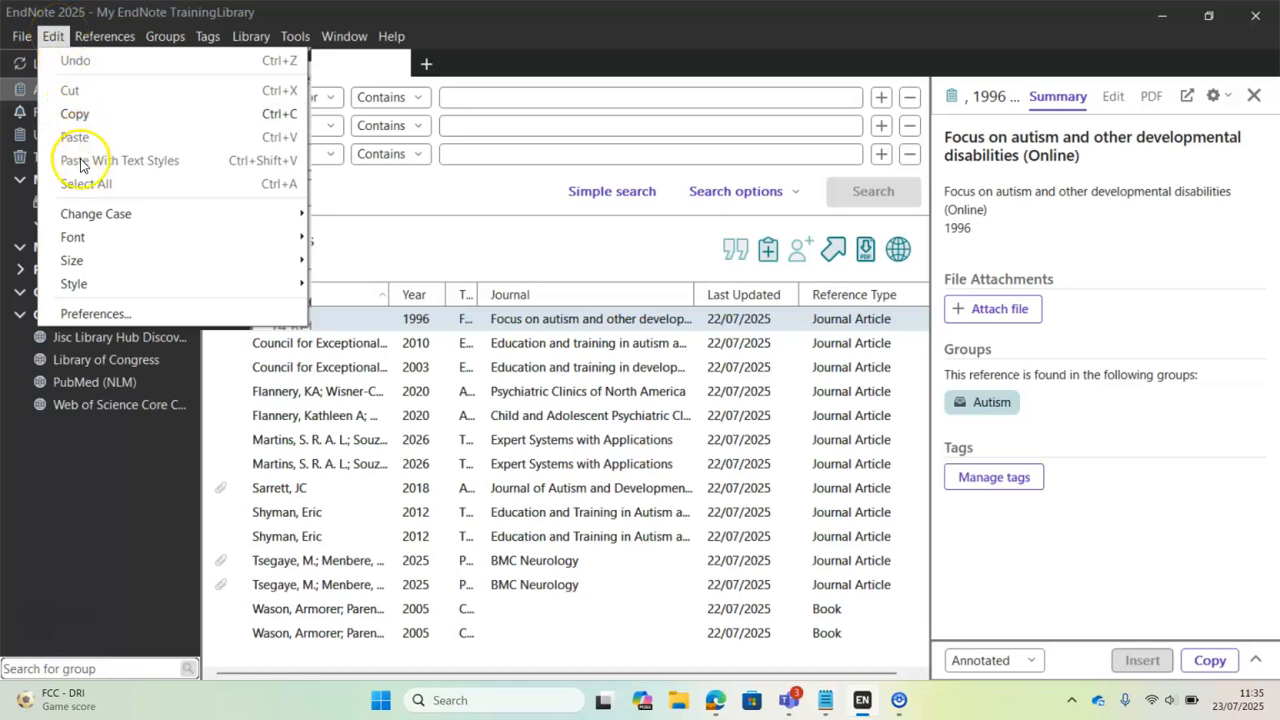
pyautogui.moveTo(87, 268)
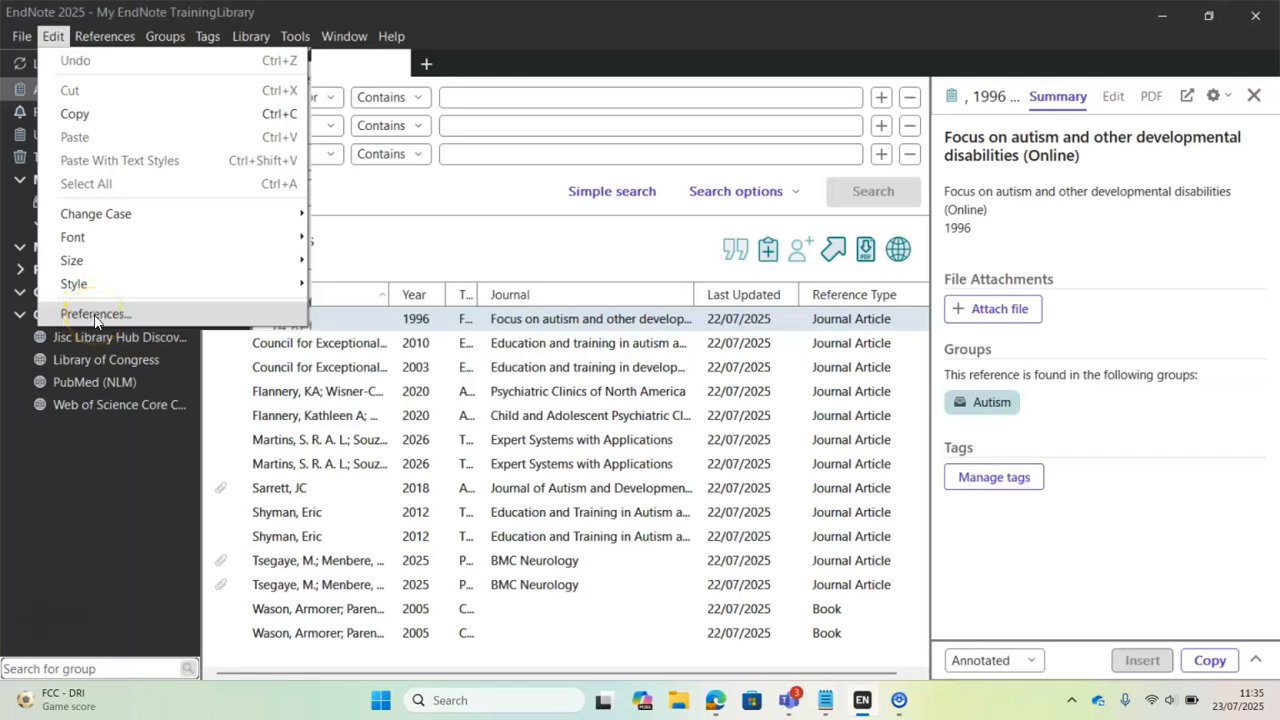
pyautogui.click(95, 315)
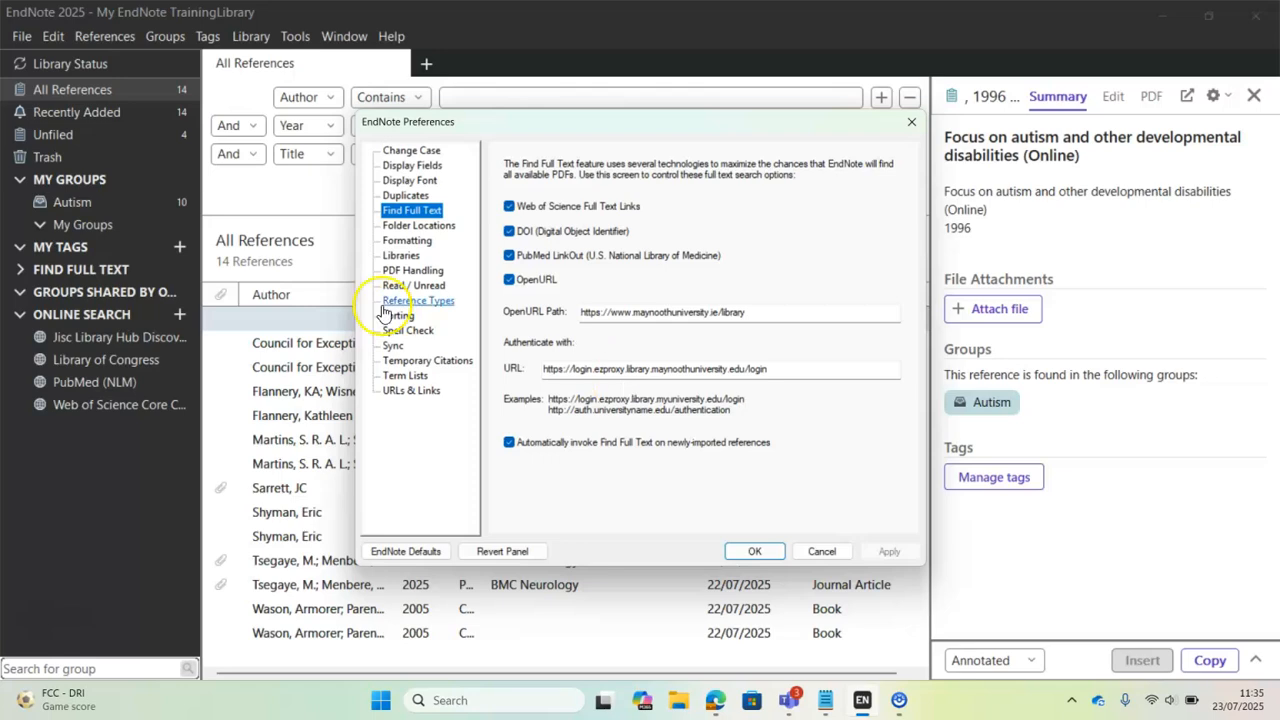
pyautogui.click(408, 272)
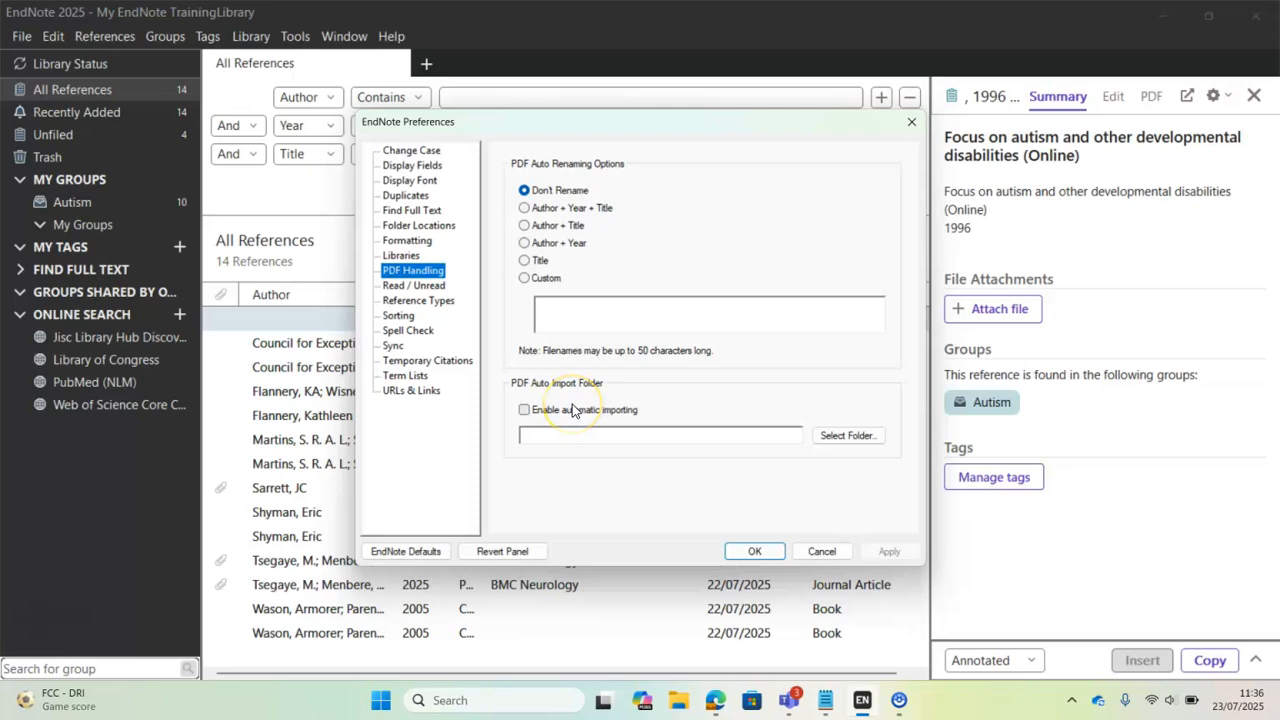
pyautogui.click(395, 346)
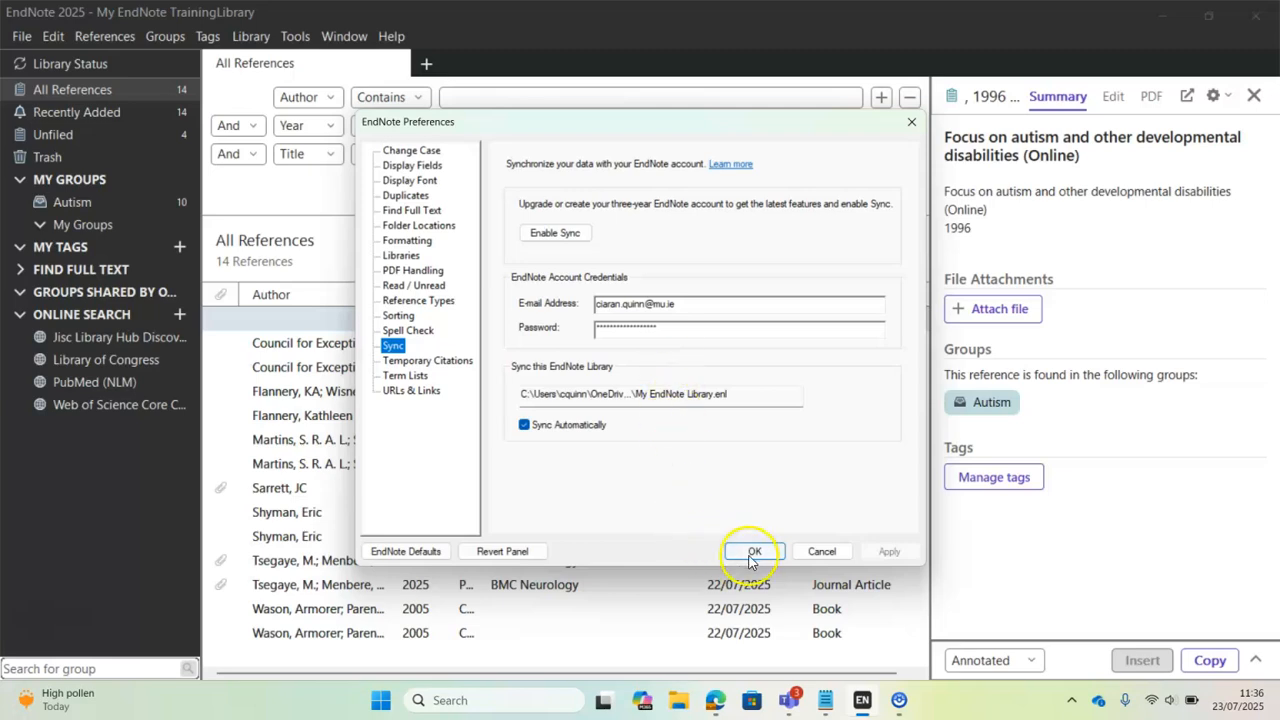
pyautogui.click(818, 553)
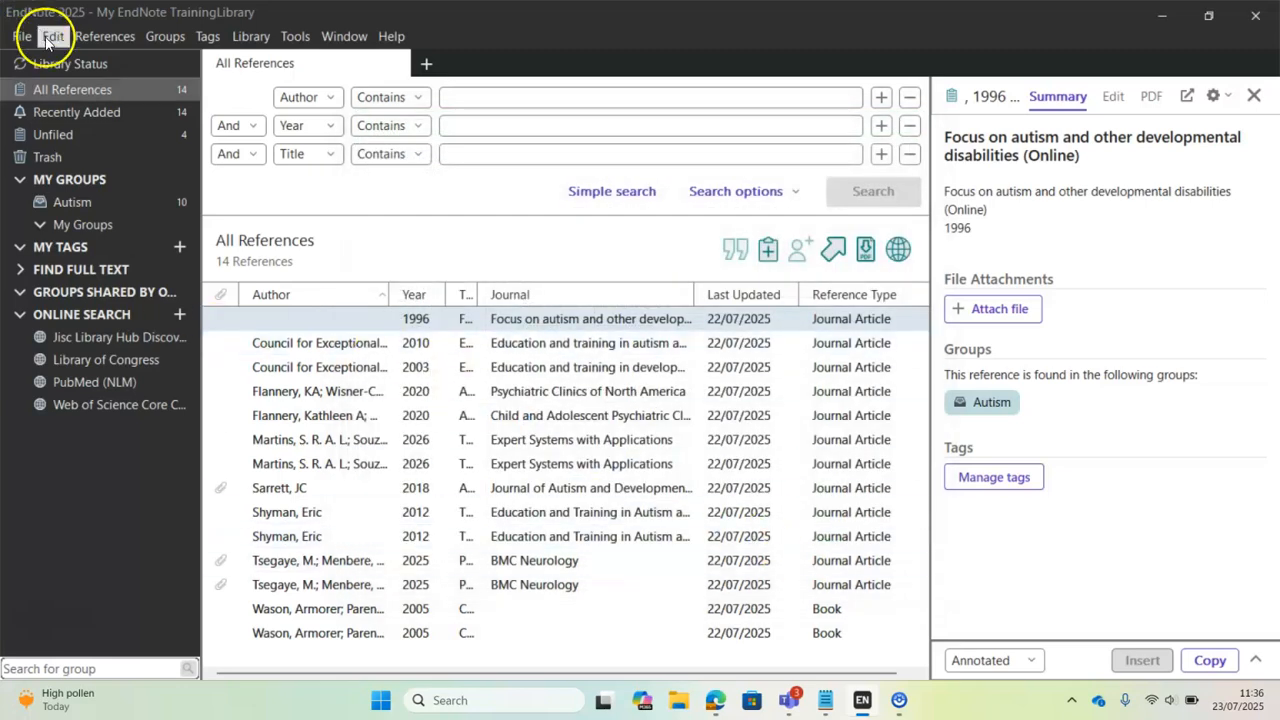
# Step: Start a new reference and set its reference type to Case
pyautogui.click(101, 38)
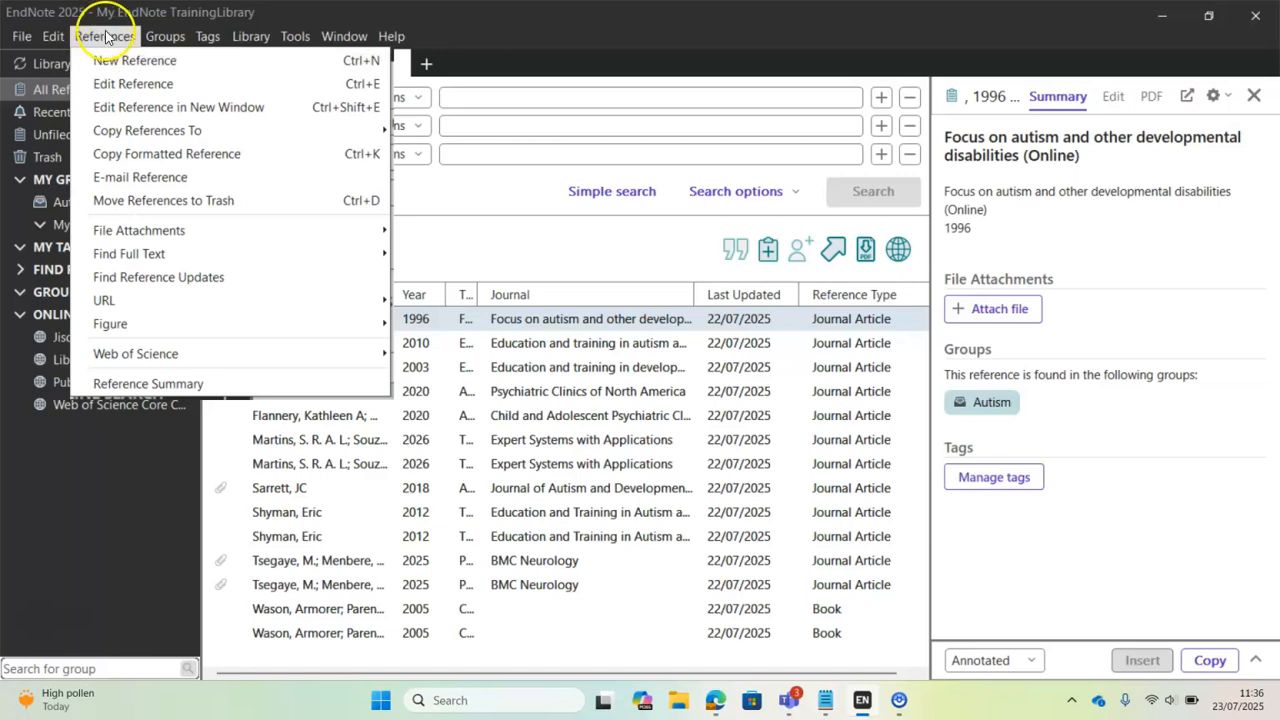
pyautogui.click(121, 61)
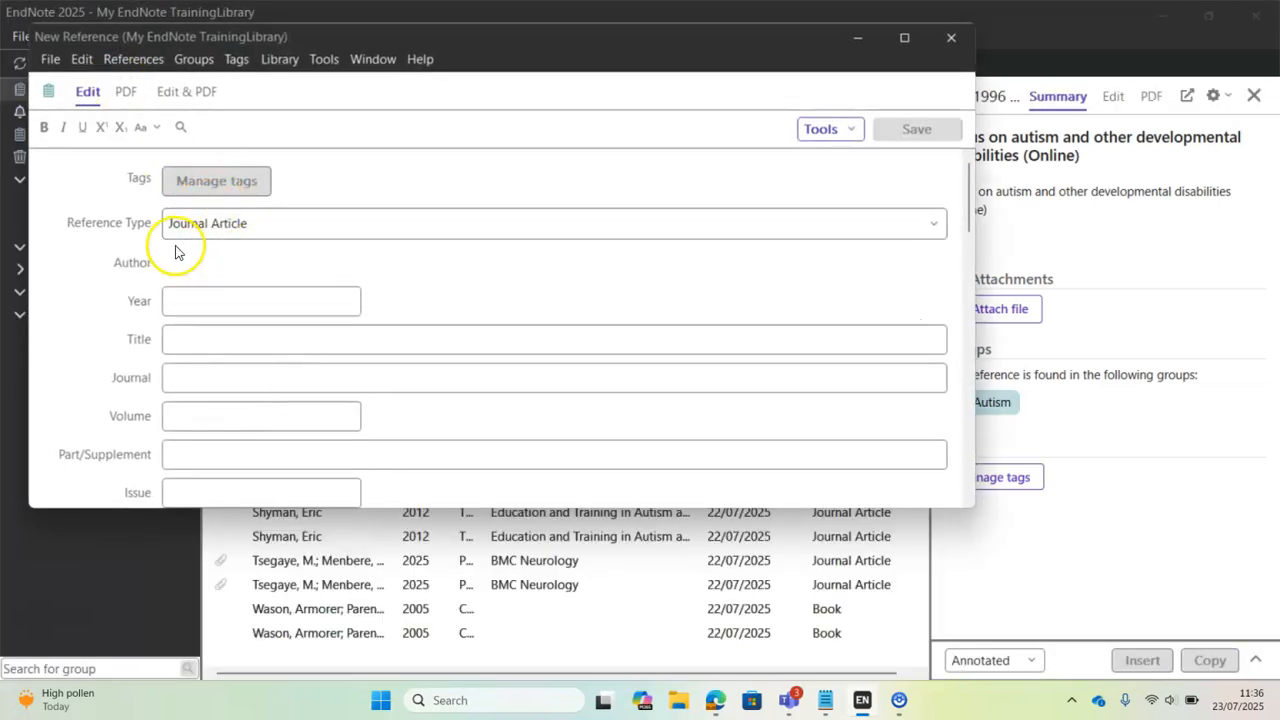
pyautogui.click(932, 224)
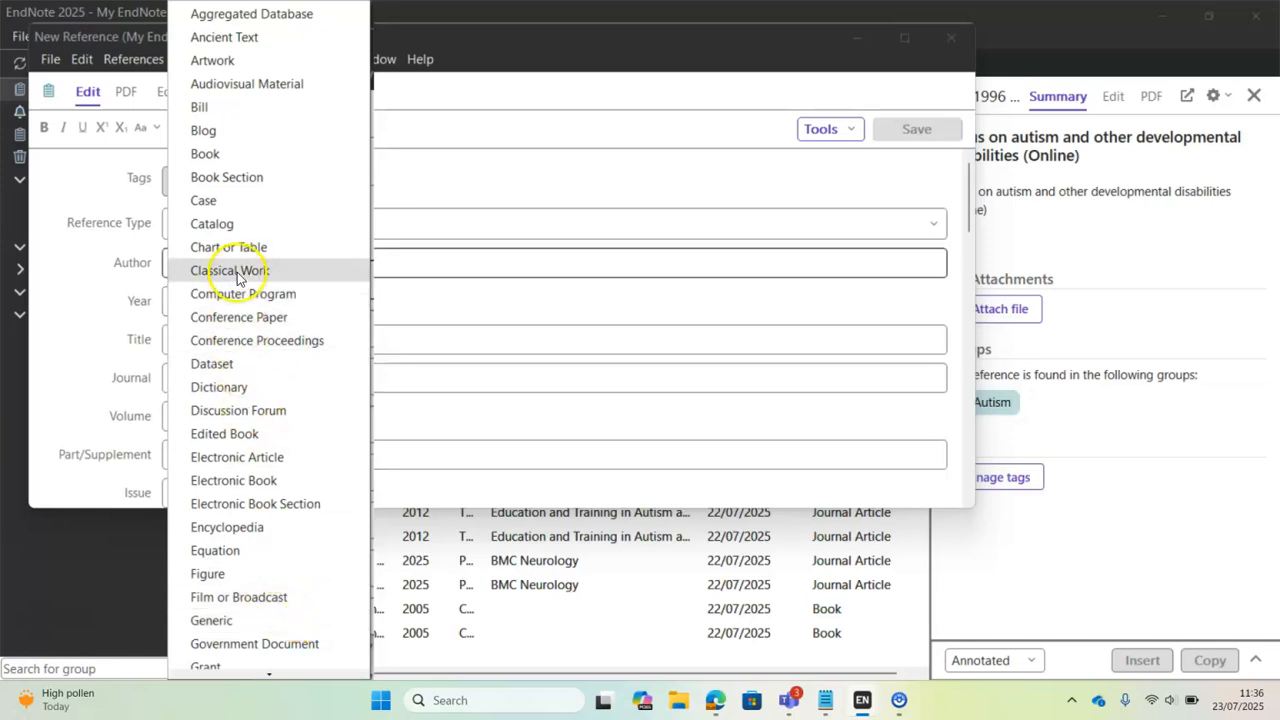
pyautogui.click(226, 200)
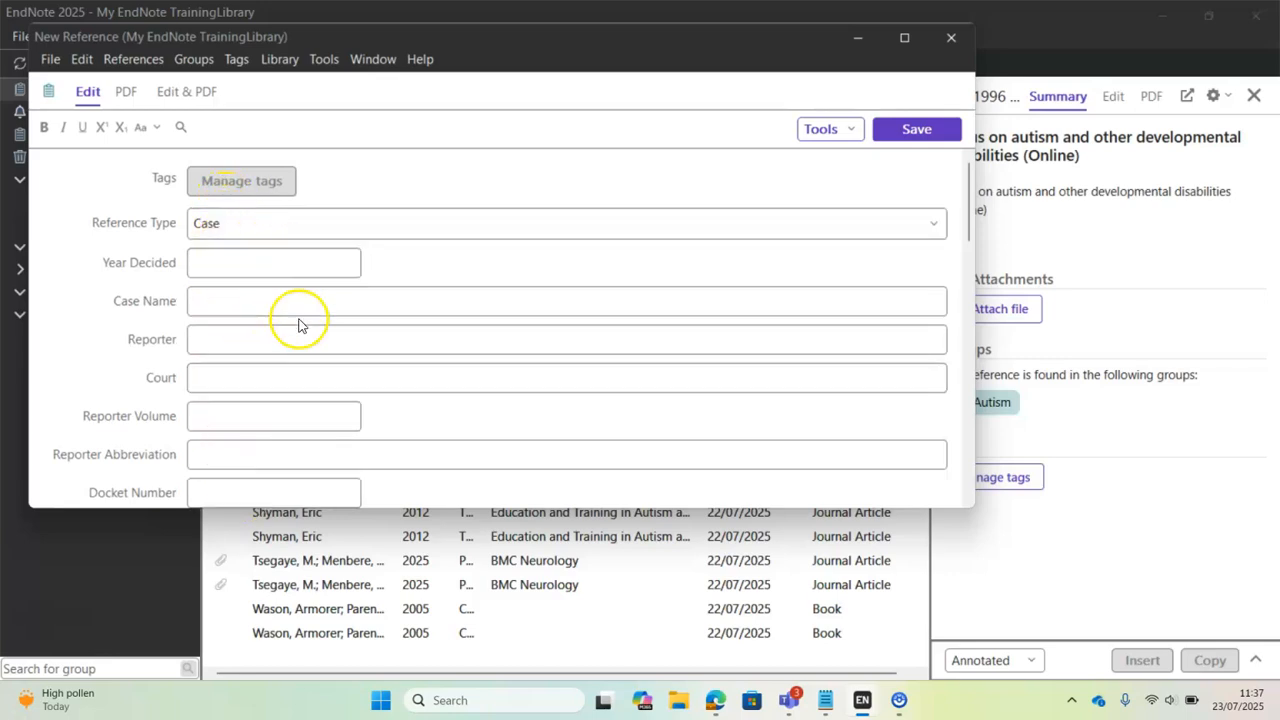
# Step: Look through the remaining fields of the new Case reference and discard it without saving
pyautogui.click(970, 182)
pyautogui.moveTo(971, 185); pyautogui.dragTo(980, 400)
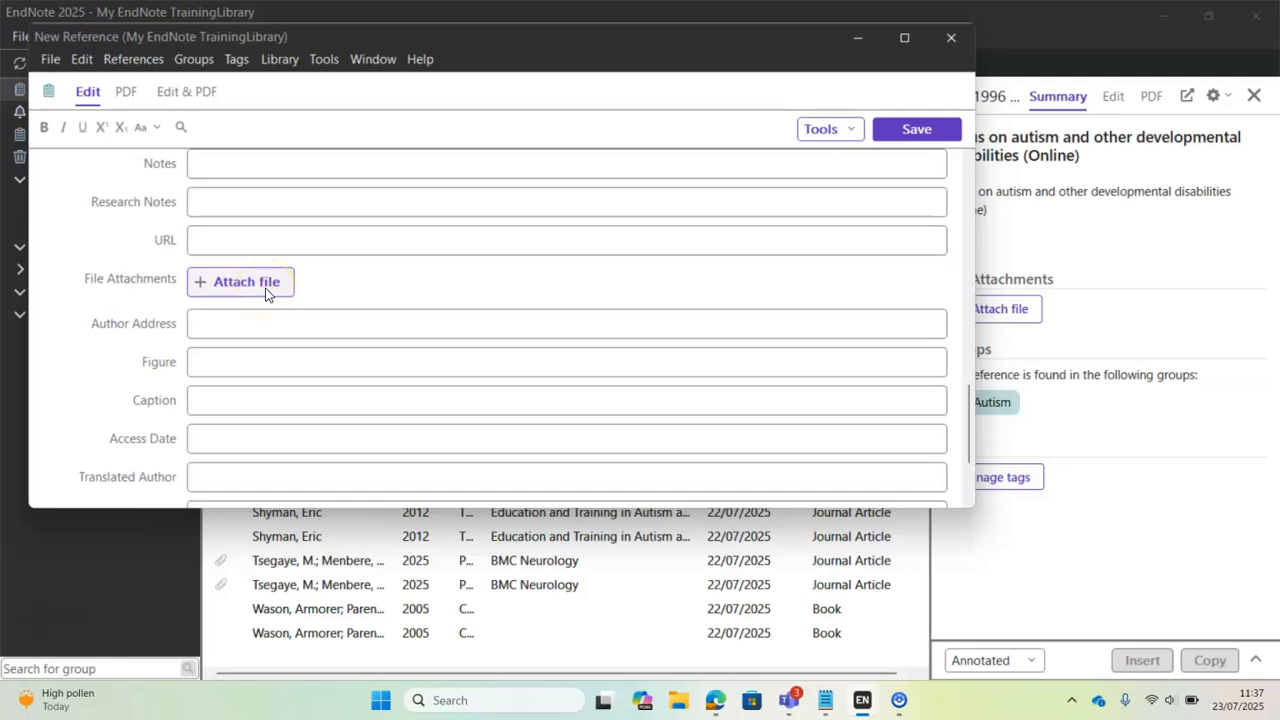
pyautogui.click(252, 201)
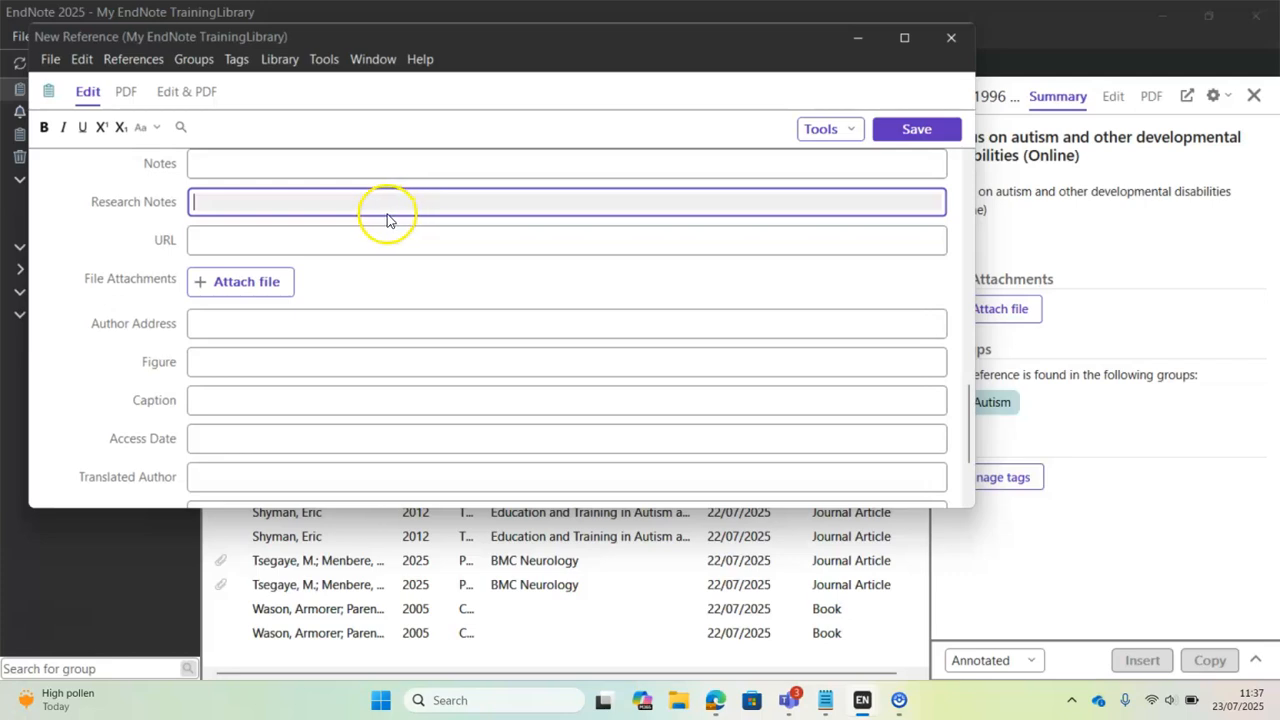
pyautogui.click(951, 36)
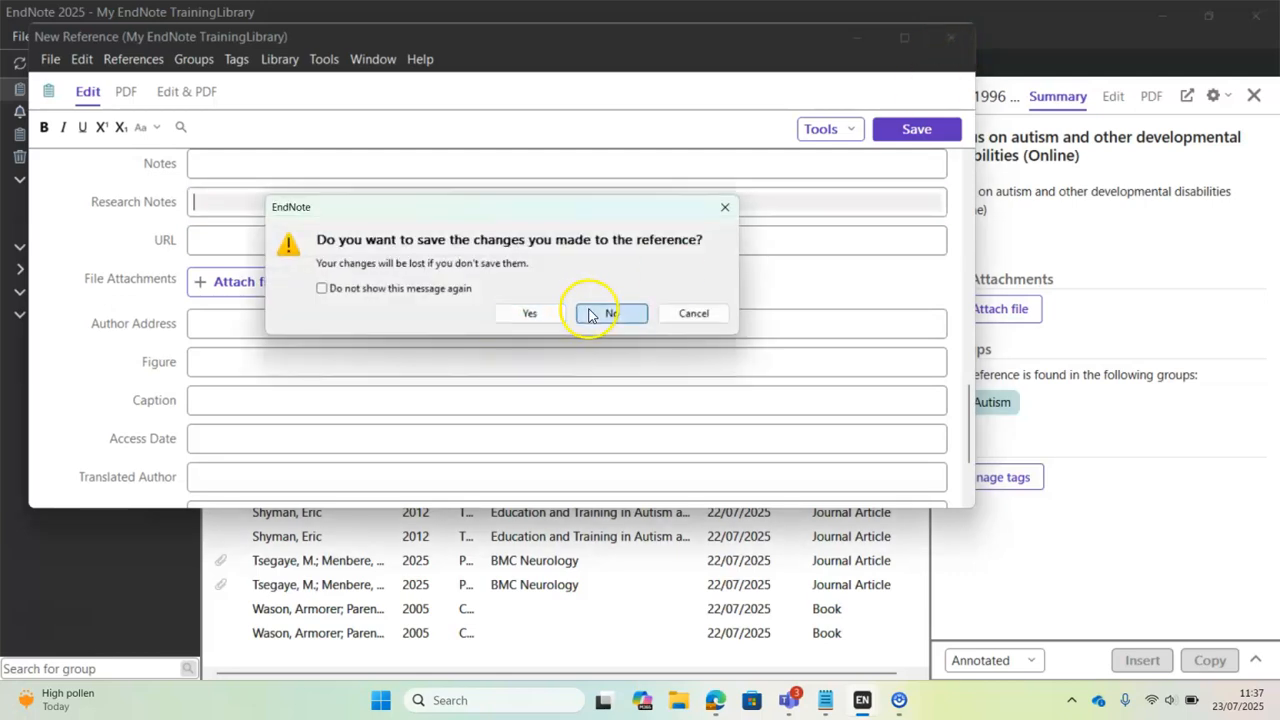
pyautogui.click(589, 315)
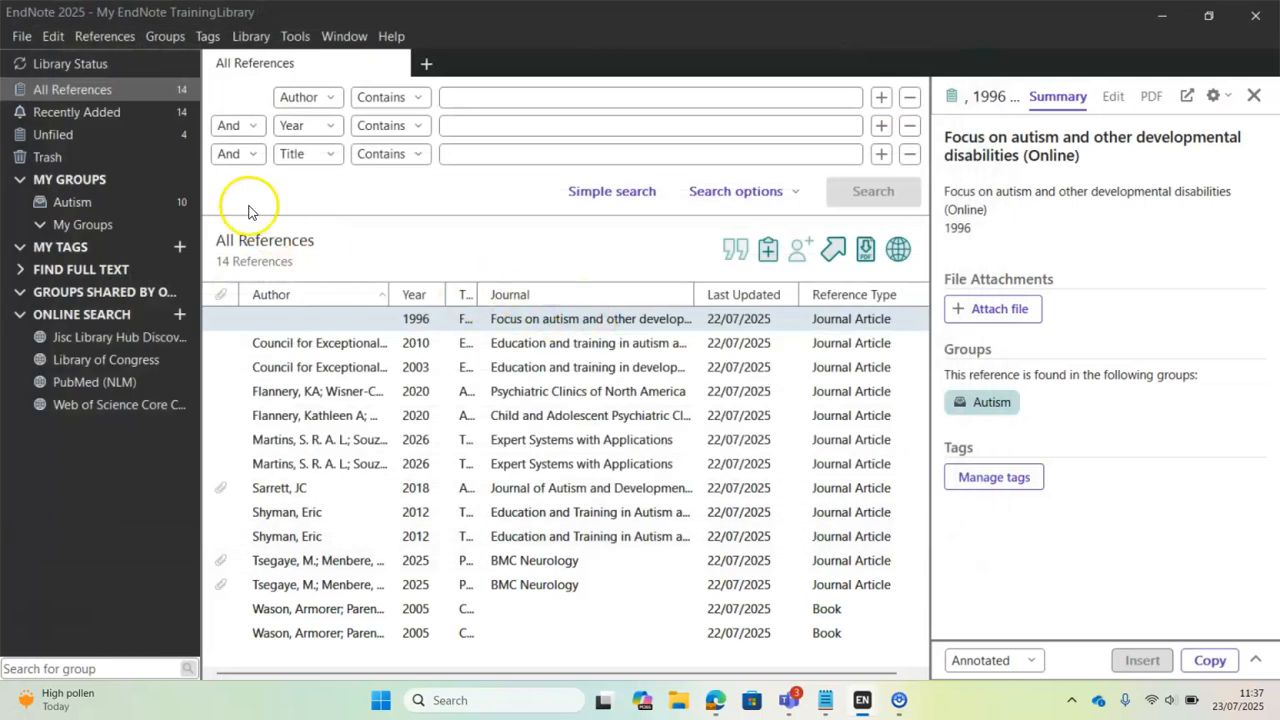
pyautogui.click(100, 38)
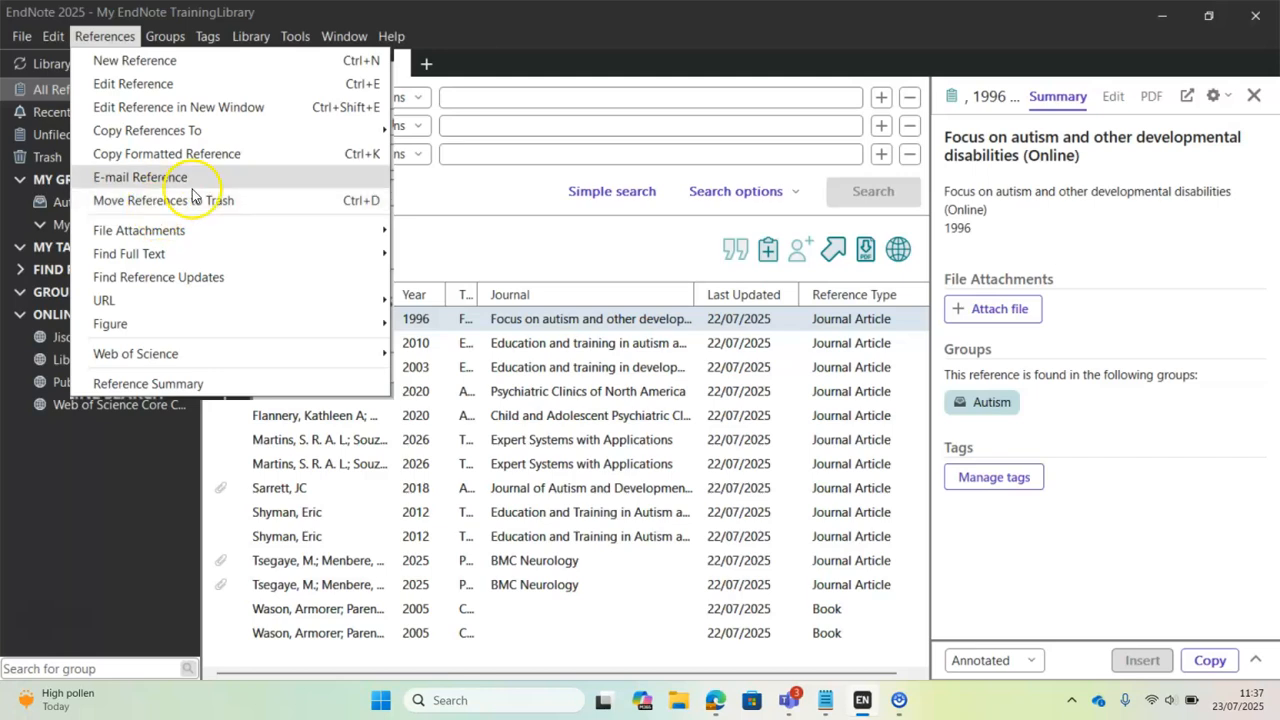
pyautogui.moveTo(168, 258)
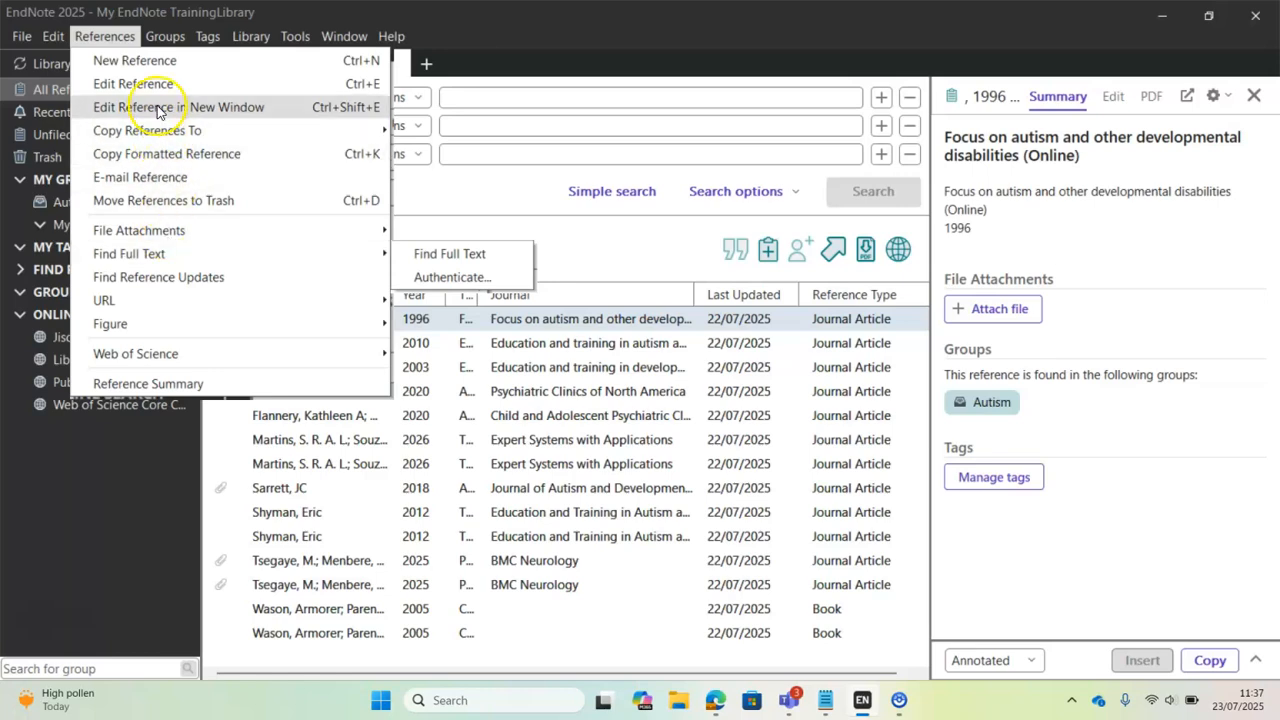
# Step: Create a new group named Education under My Groups
pyautogui.click(178, 38)
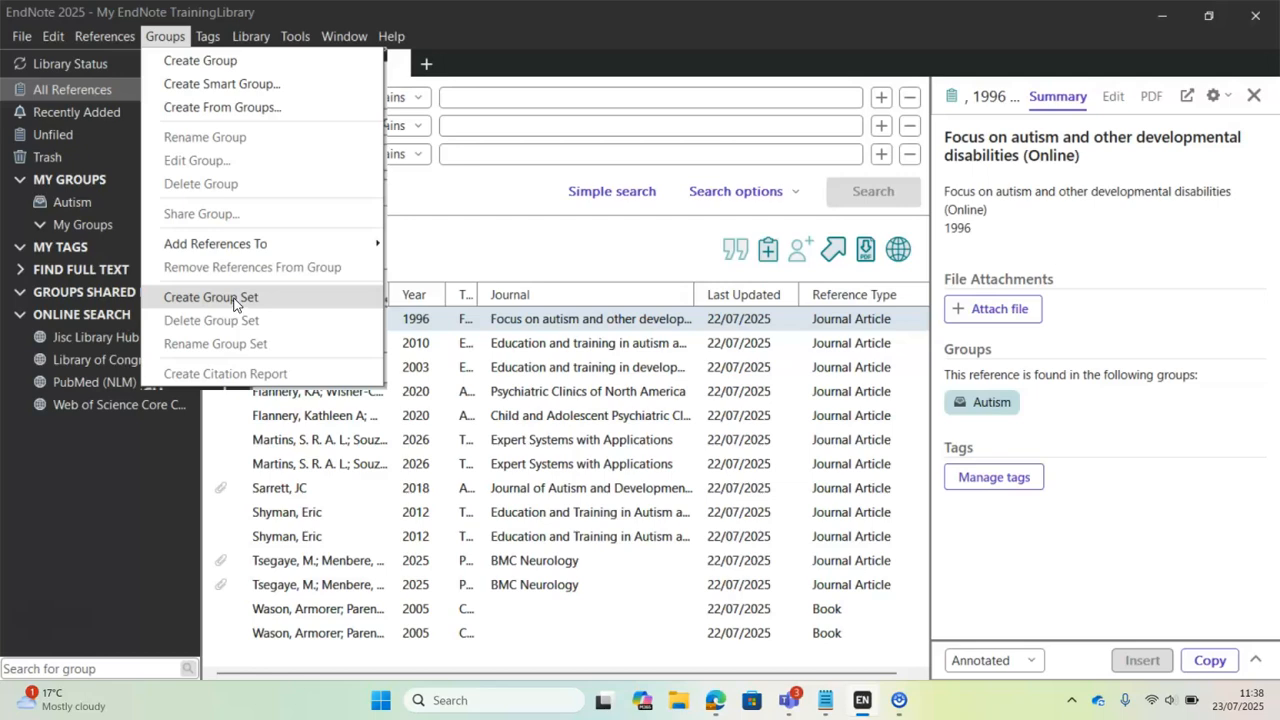
pyautogui.click(205, 61)
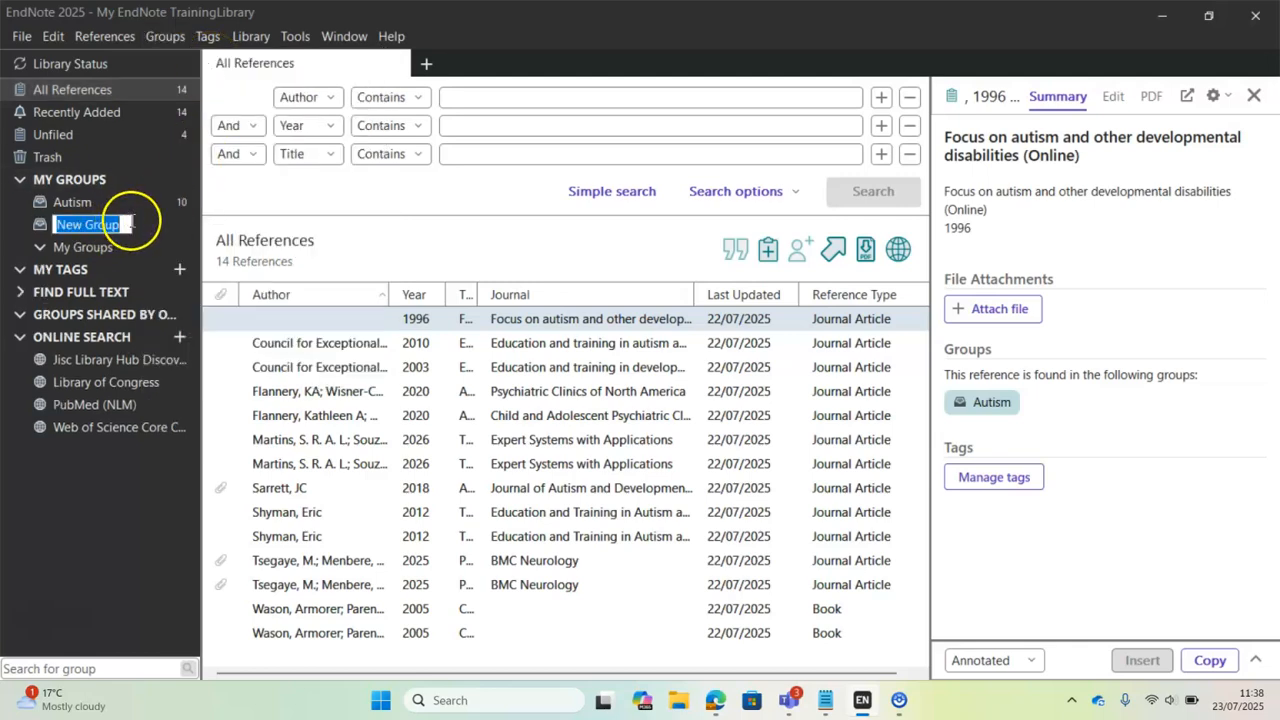
pyautogui.write('E')
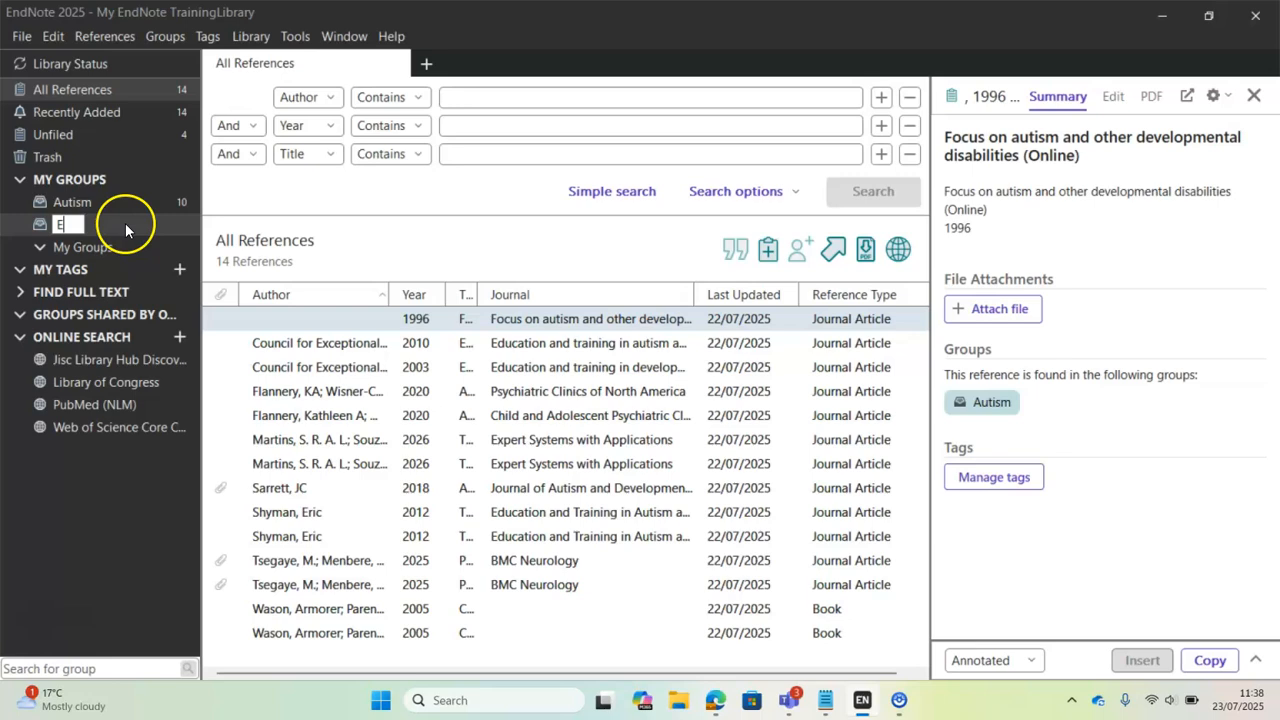
pyautogui.write('ducation')
pyautogui.press('Return')
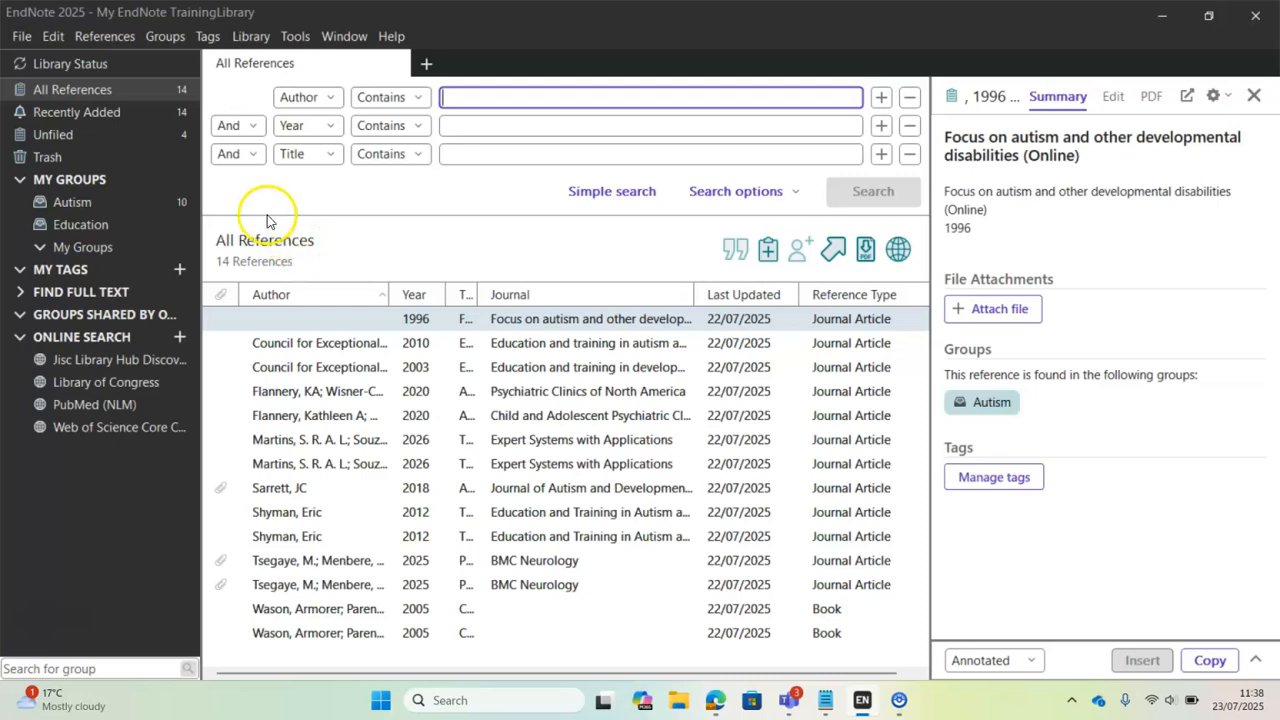
# Step: Select the reference "Autism and Education" and check the options for adding it to a group, without applying any
pyautogui.click(168, 36)
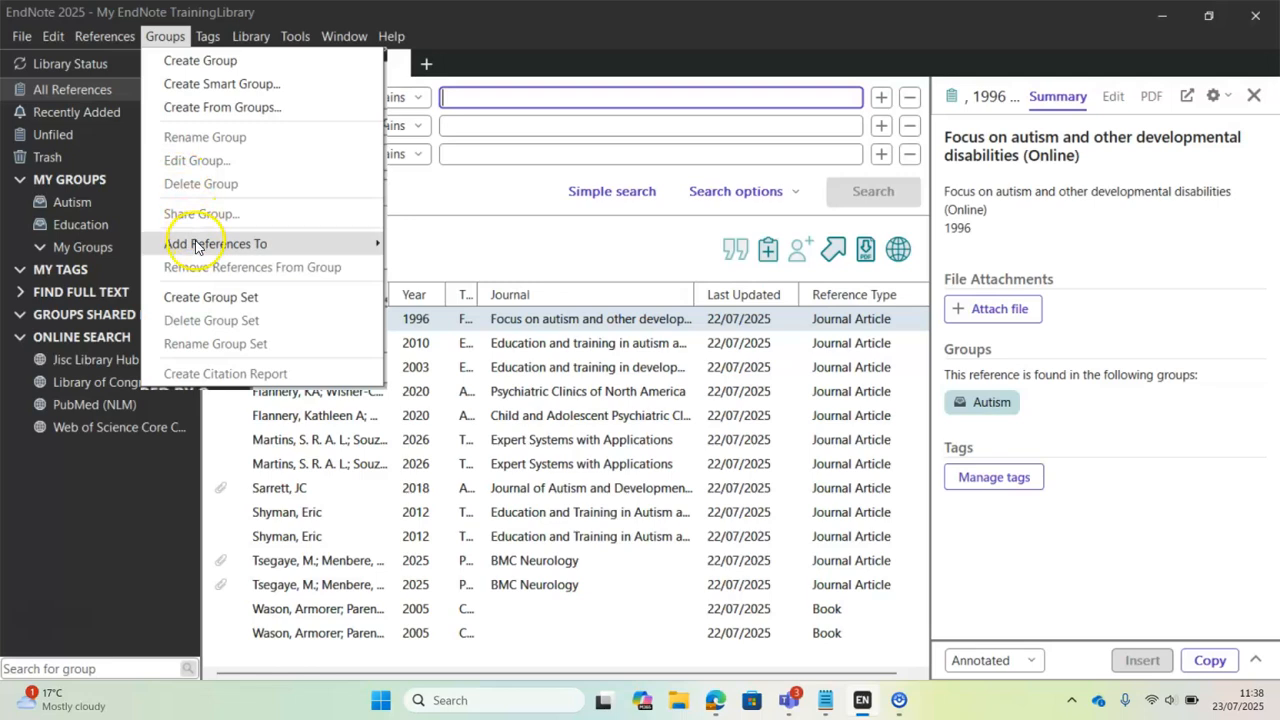
pyautogui.moveTo(203, 246)
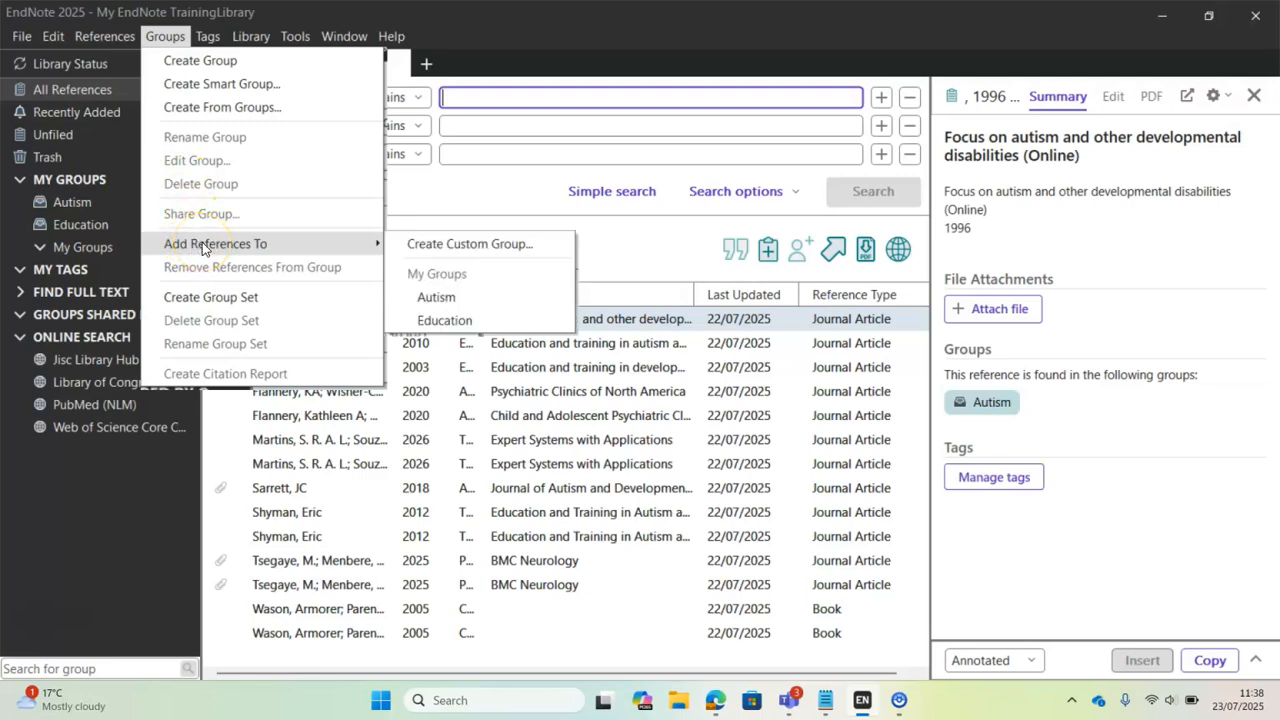
pyautogui.click(433, 398)
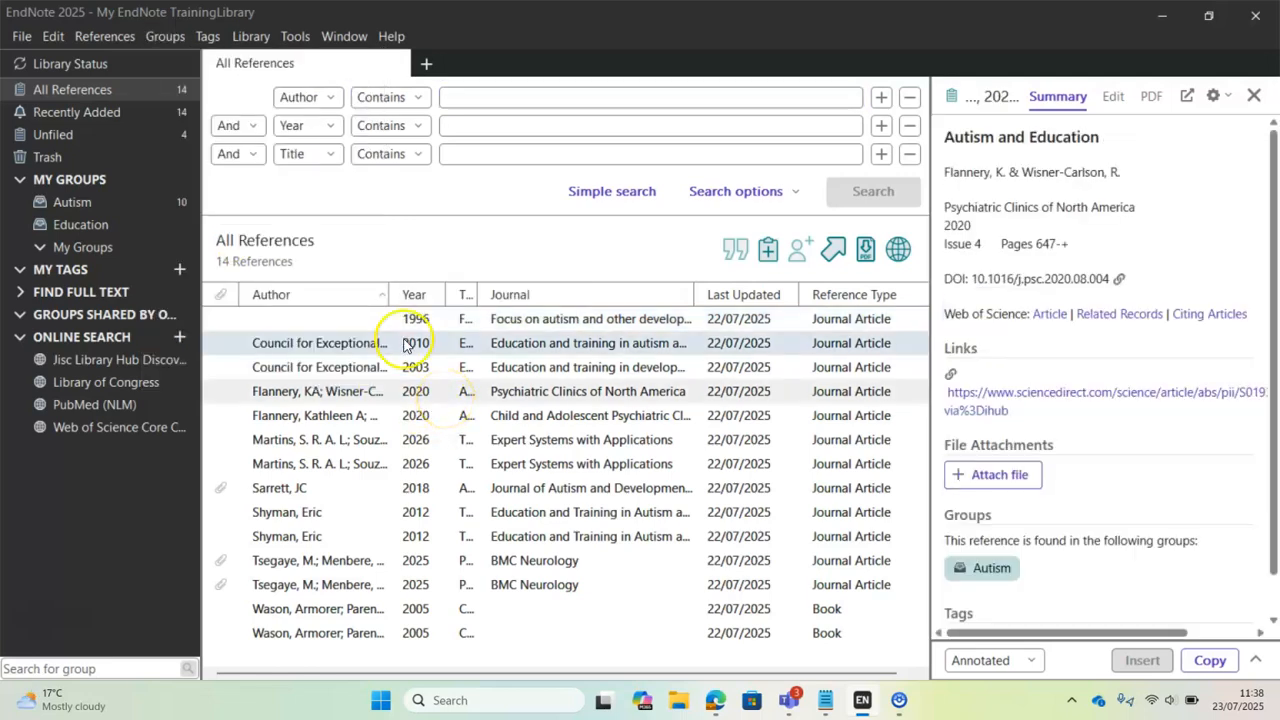
pyautogui.click(166, 36)
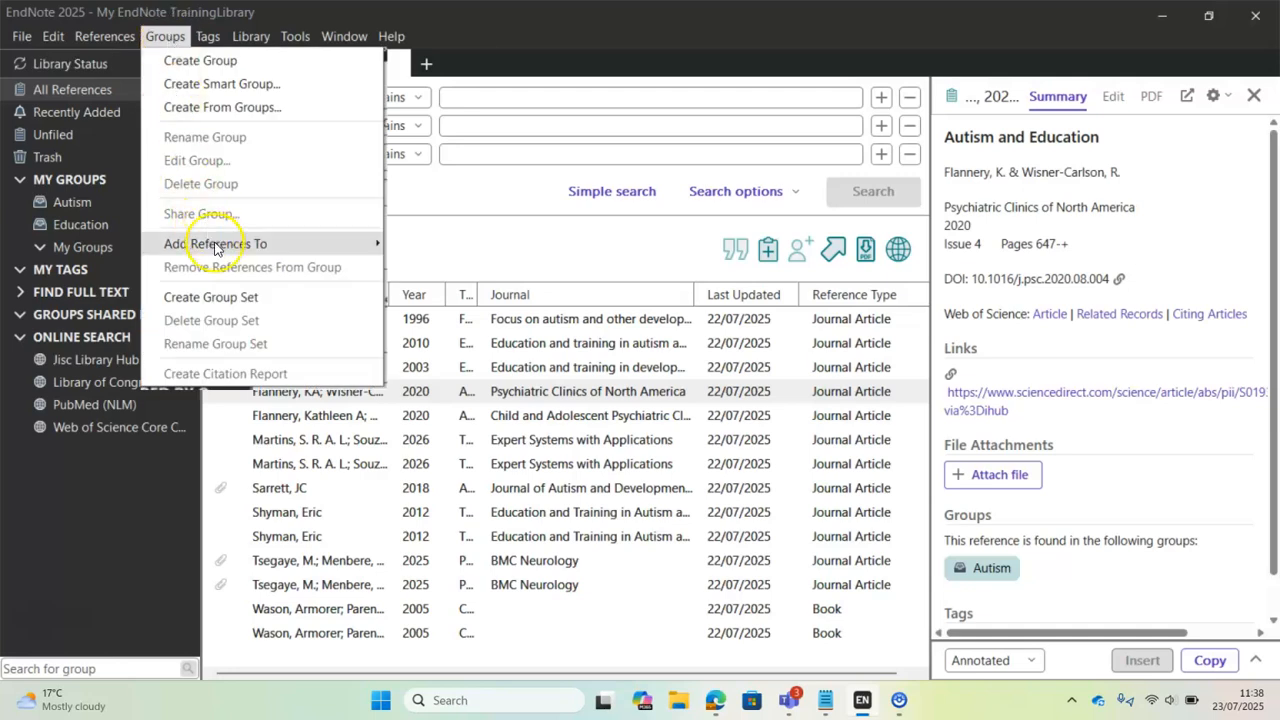
pyautogui.moveTo(340, 243)
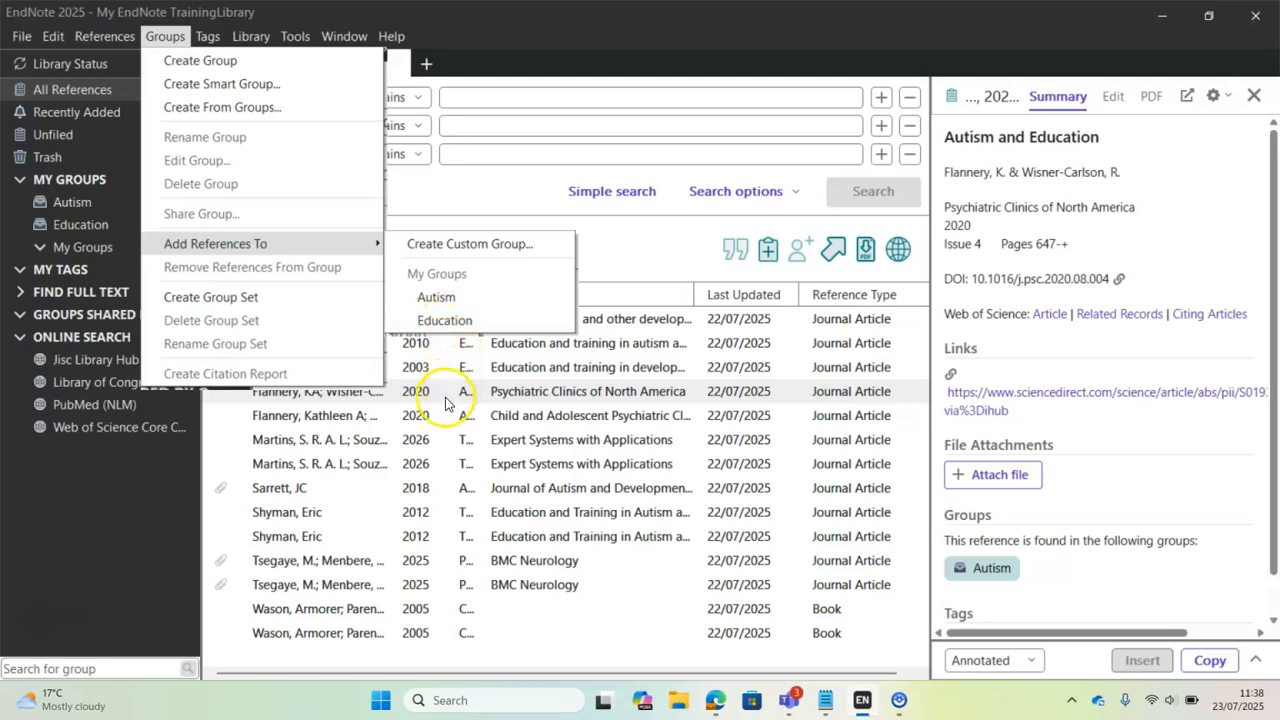
pyautogui.click(514, 320)
pyautogui.keyDown('ctrl'); pyautogui.click(368, 365); pyautogui.keyUp('ctrl')
pyautogui.rightClick(371, 362)
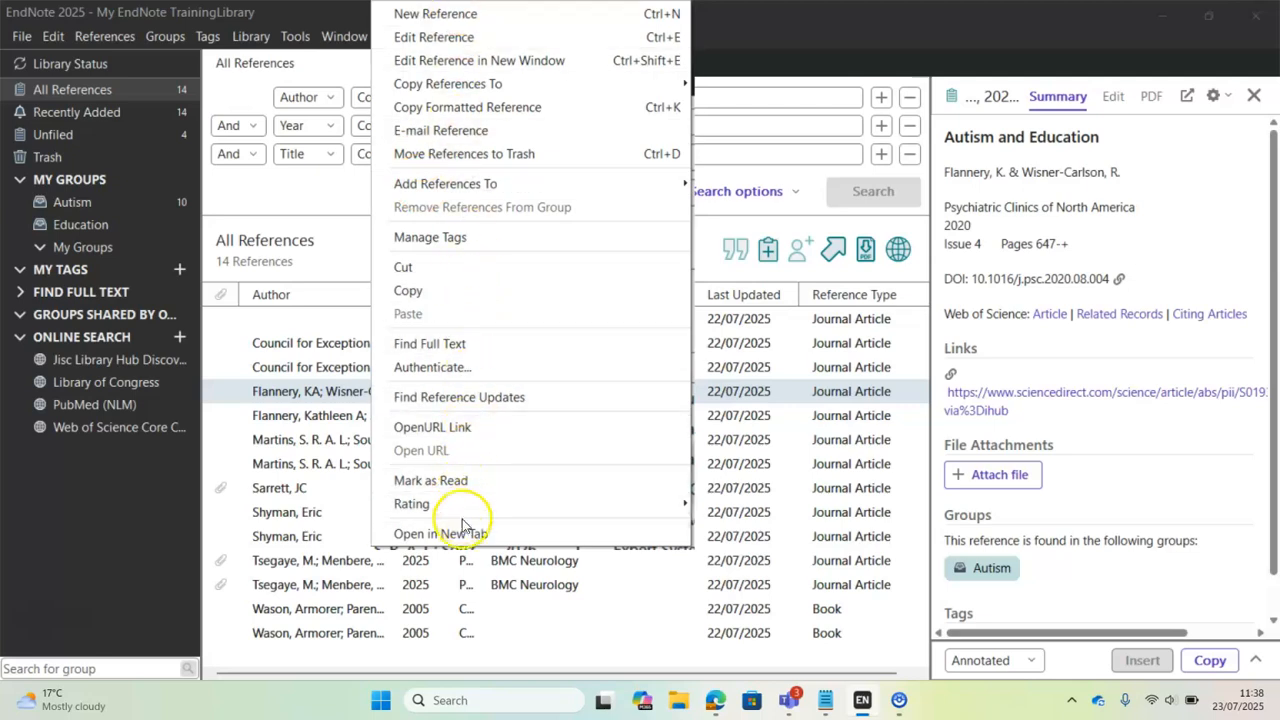
pyautogui.click(633, 629)
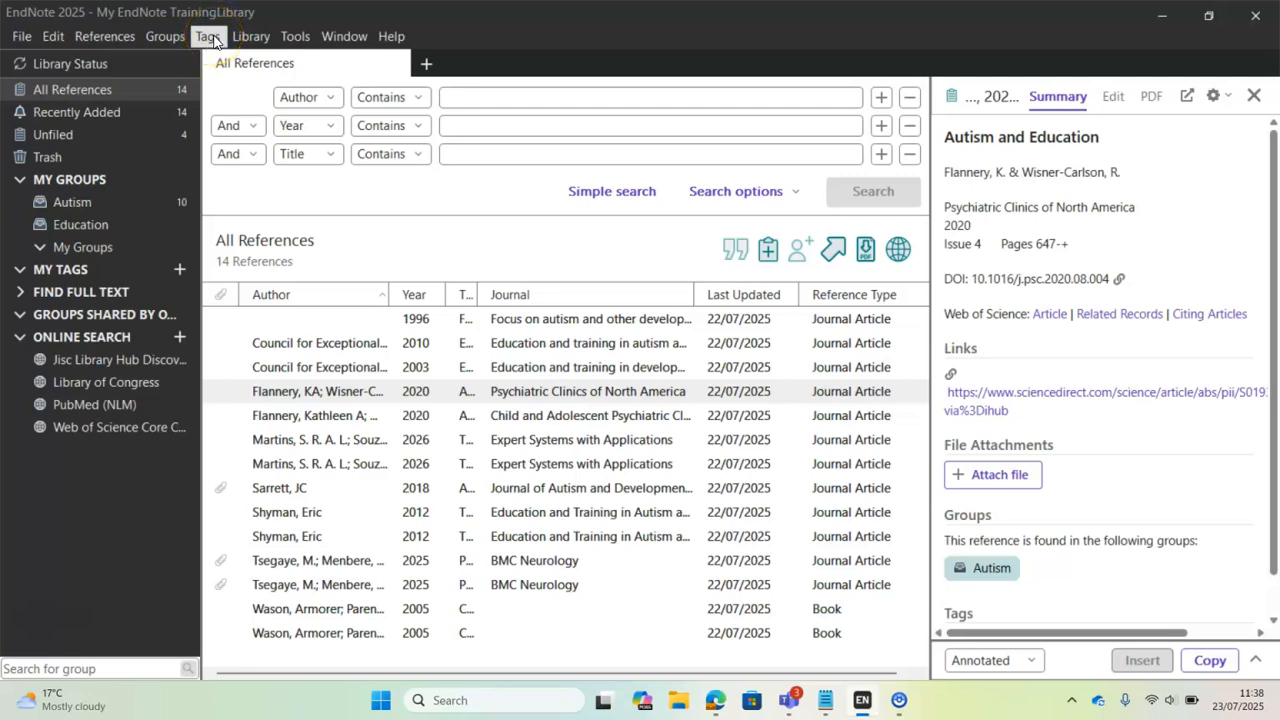
pyautogui.click(249, 40)
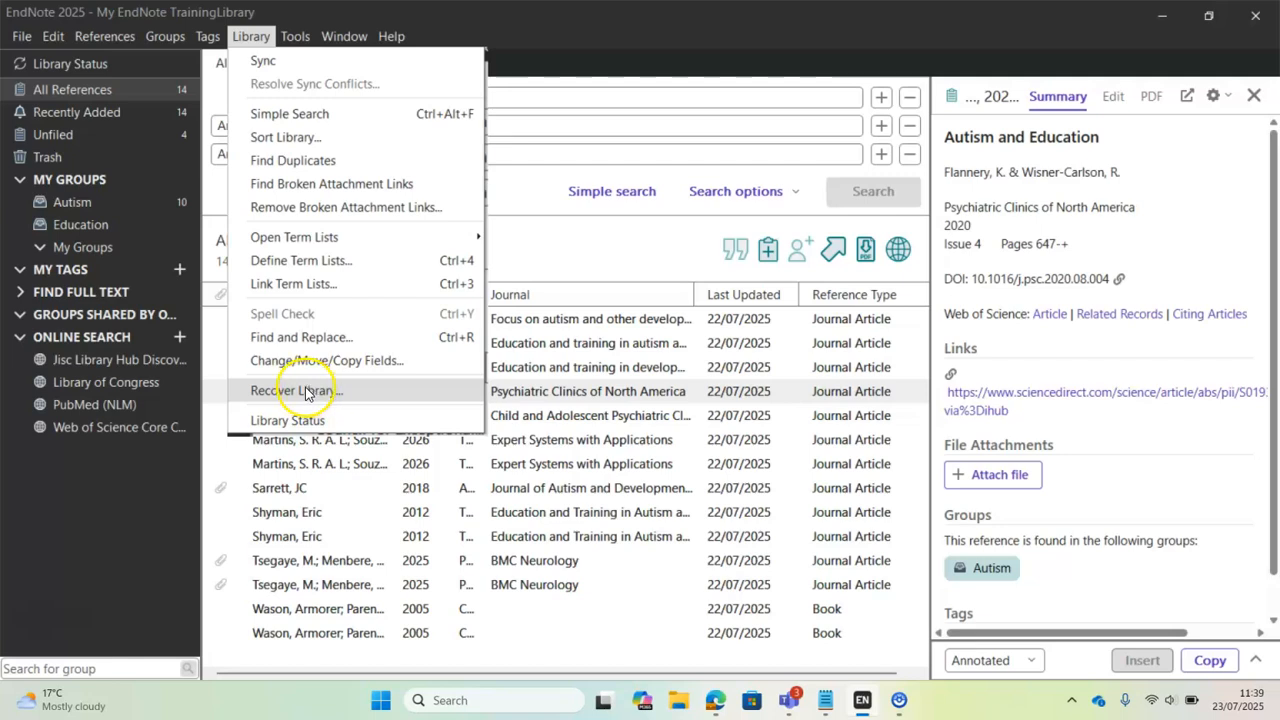
pyautogui.moveTo(295, 38)
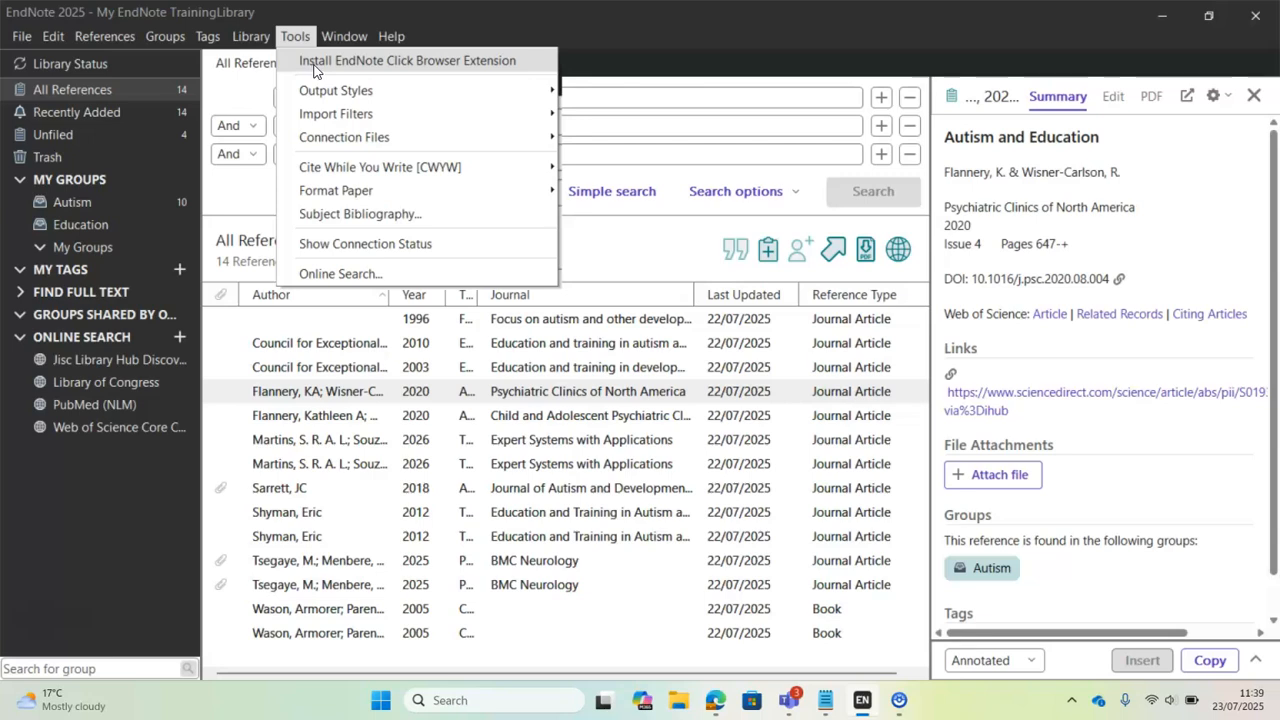
# Step: Switch to the browser to view the saved articles in the EndNote Click locker, and return to the EndNote library
pyautogui.click(716, 703)
pyautogui.click(505, 14)
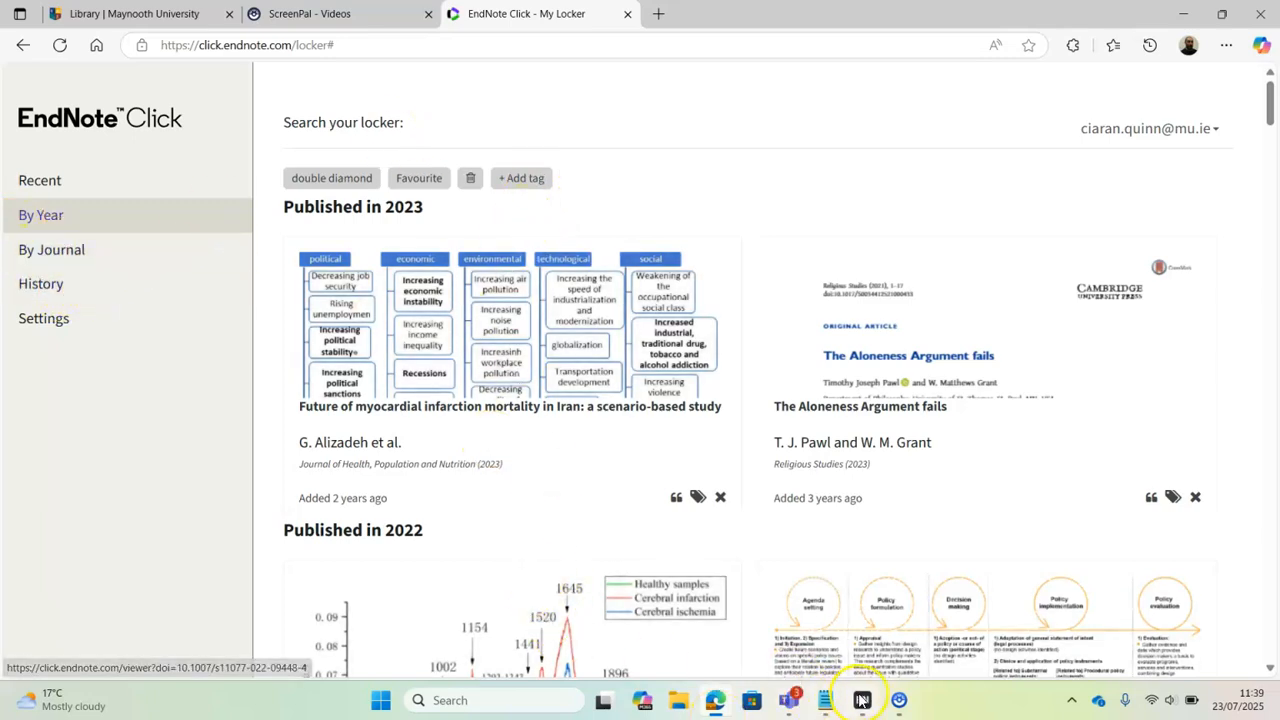
pyautogui.click(863, 701)
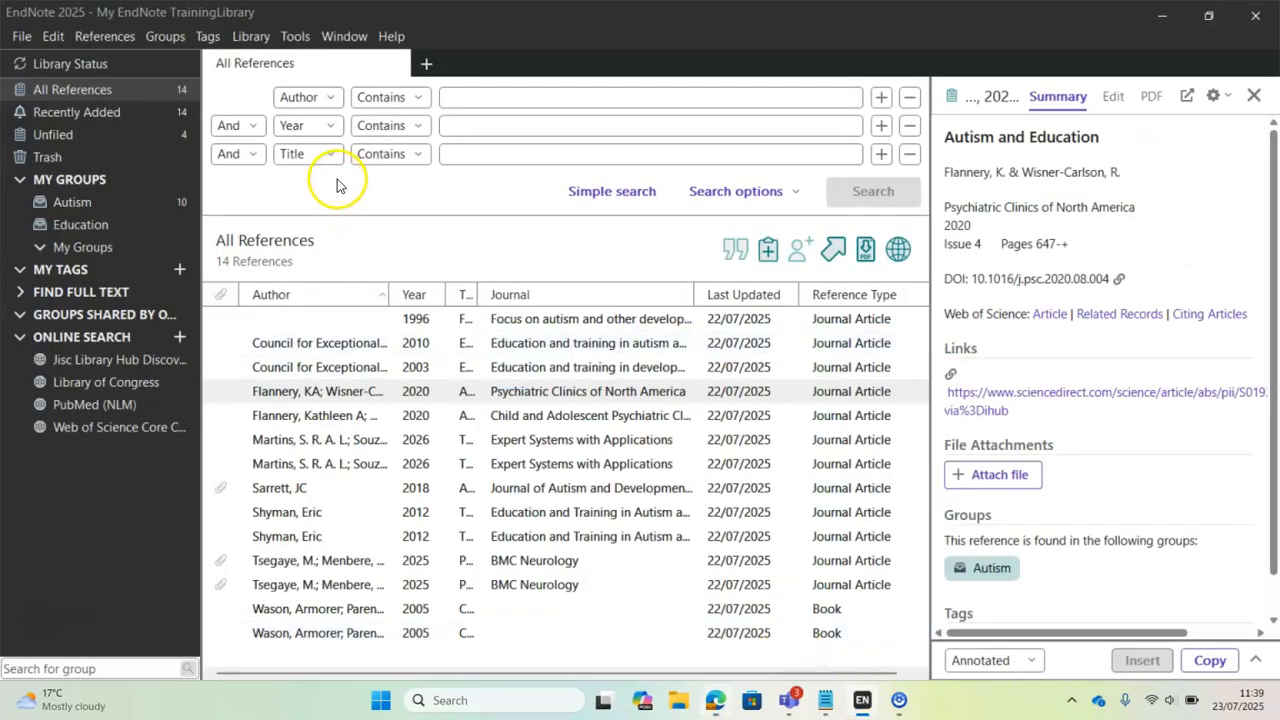
# Step: Look through the commands in the Tools, Library, Groups and References menus without choosing any
pyautogui.click(304, 40)
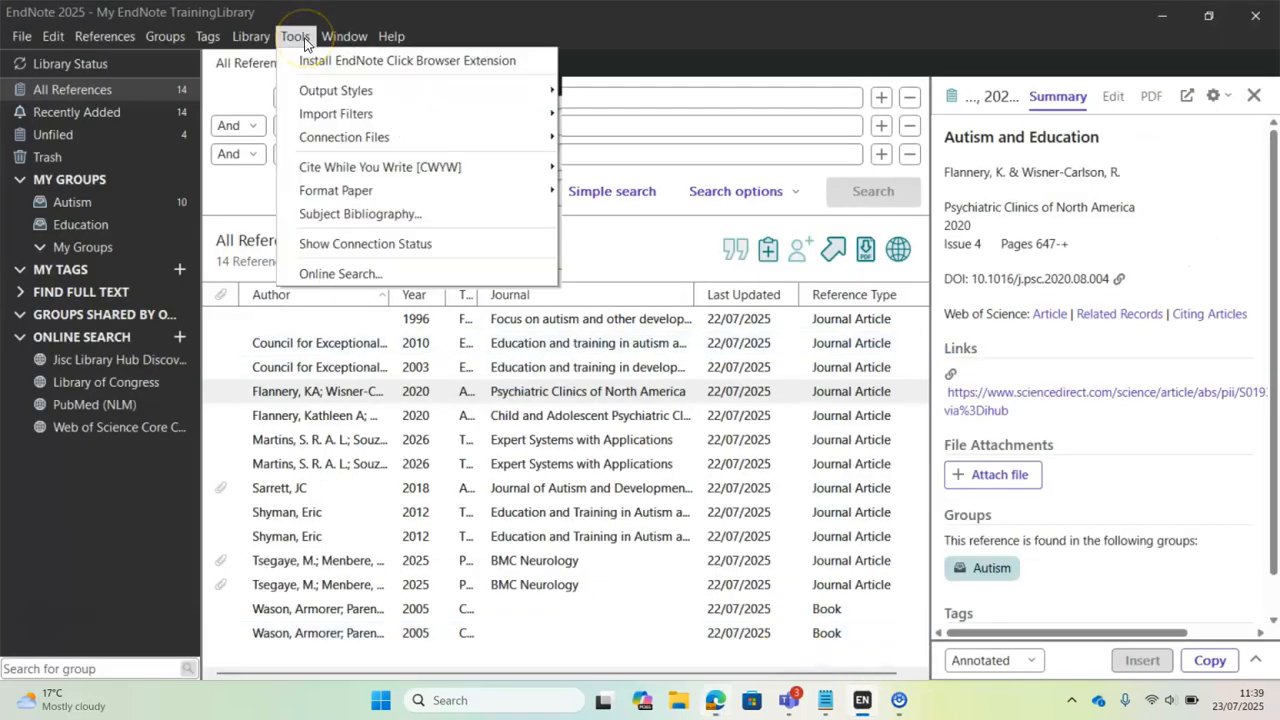
pyautogui.click(720, 95)
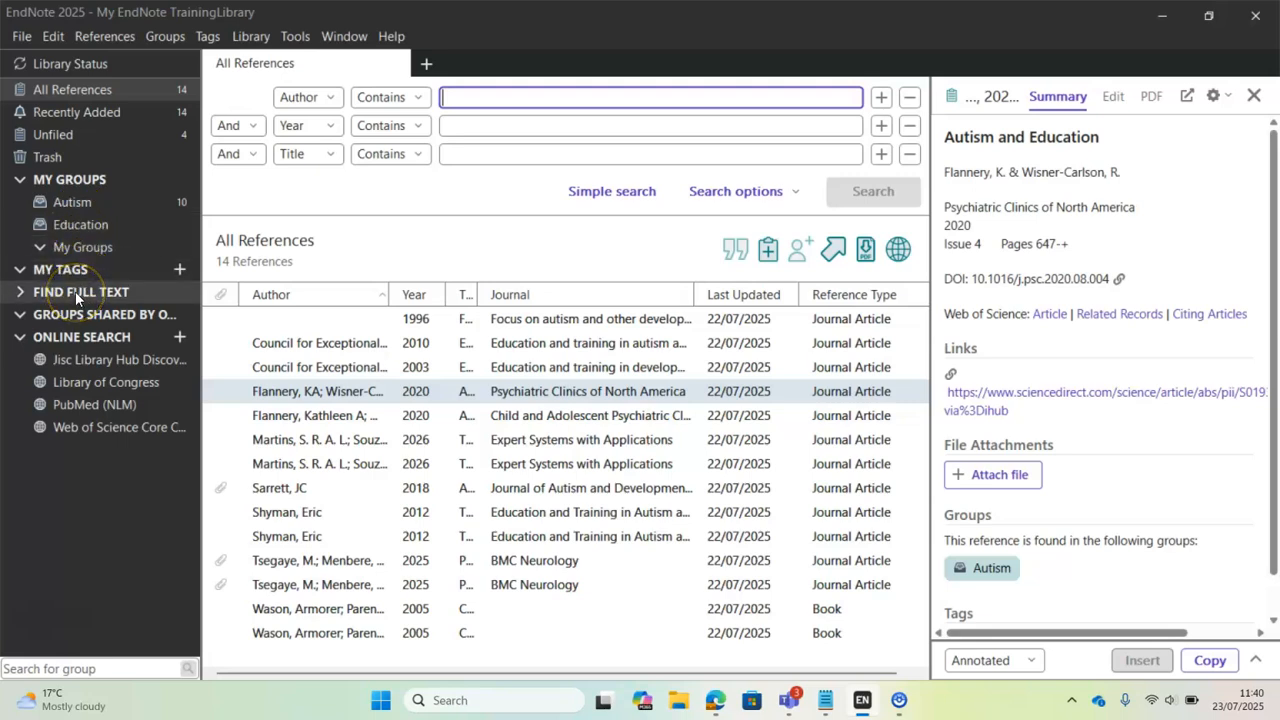
pyautogui.click(251, 38)
pyautogui.moveTo(127, 43)
pyautogui.moveTo(168, 46)
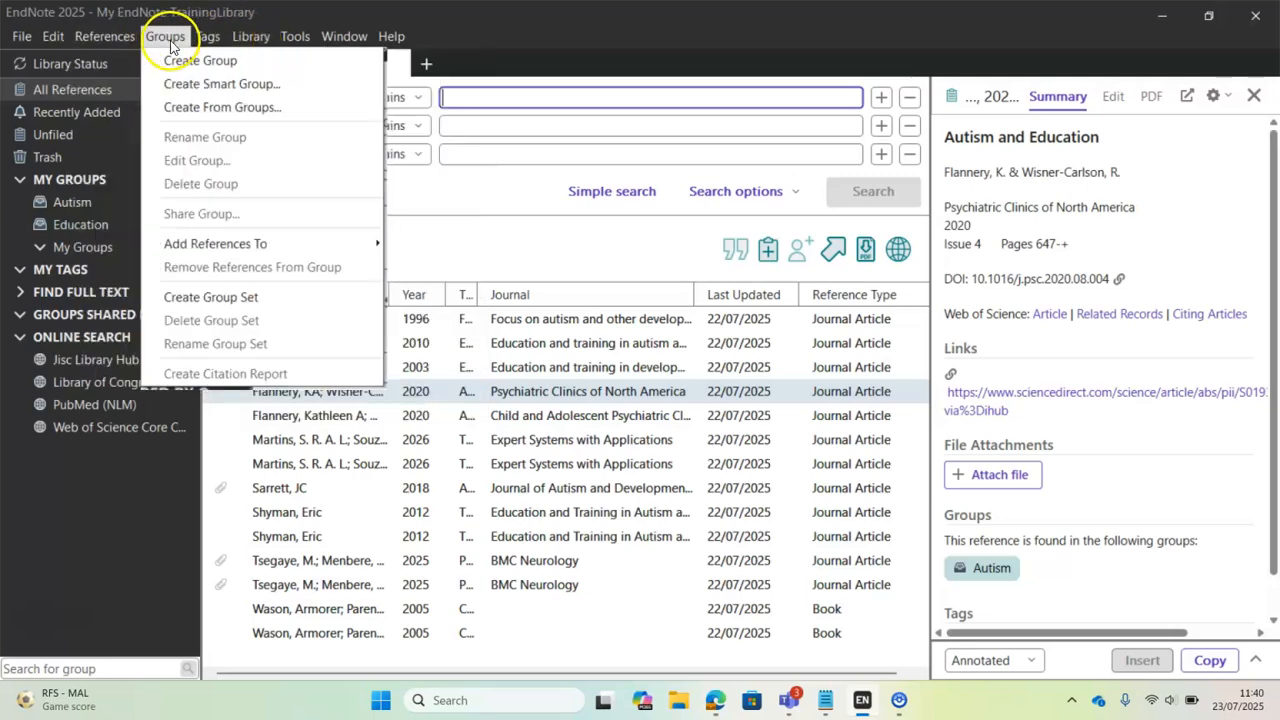
pyautogui.moveTo(233, 47)
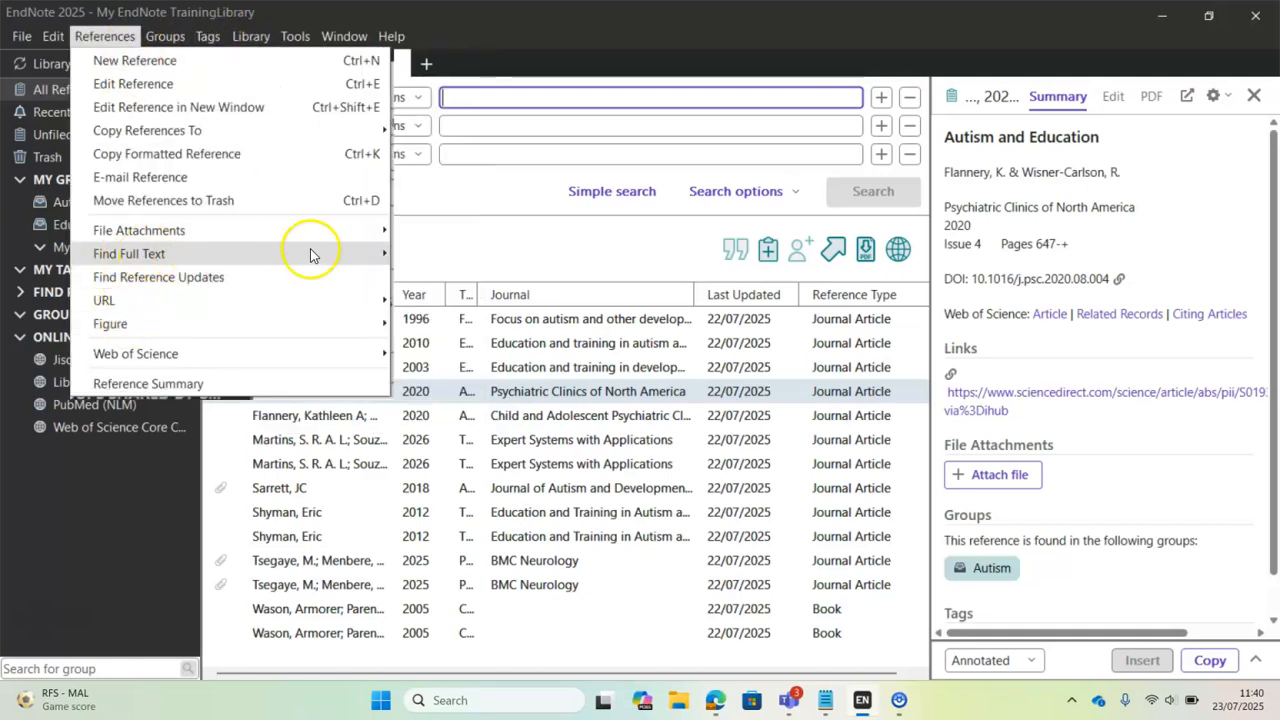
pyautogui.click(468, 208)
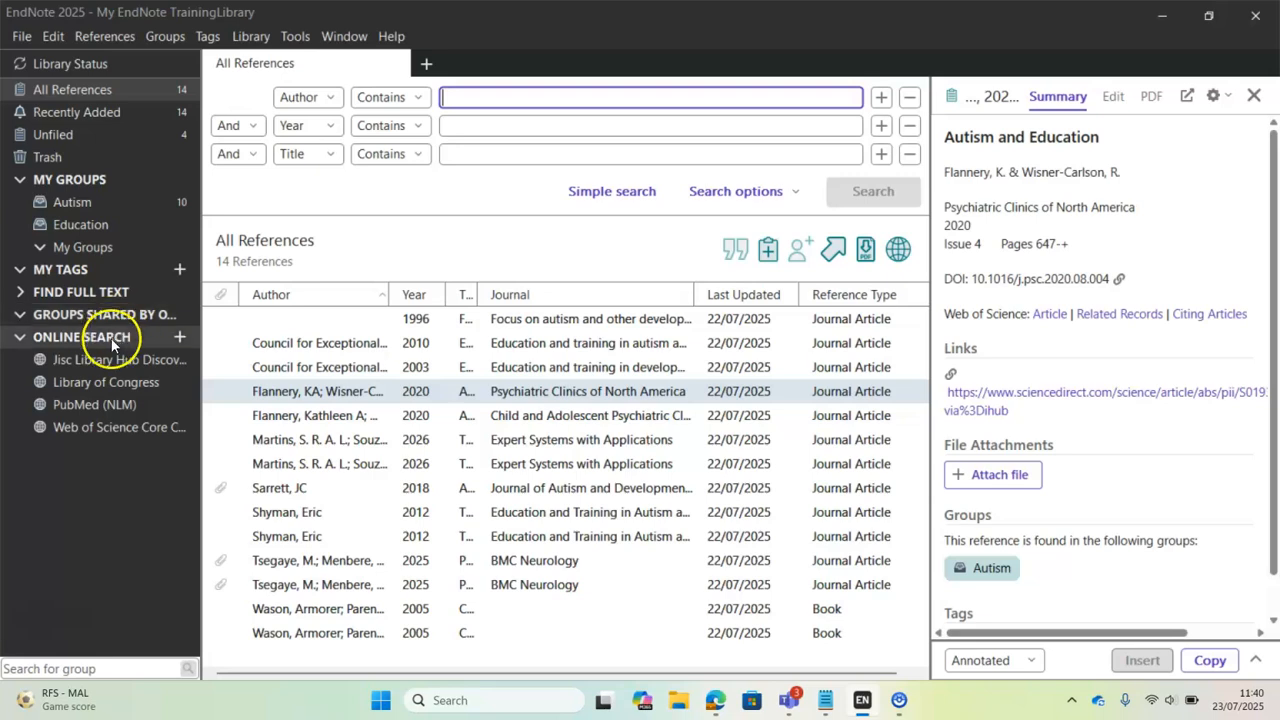
pyautogui.click(138, 400)
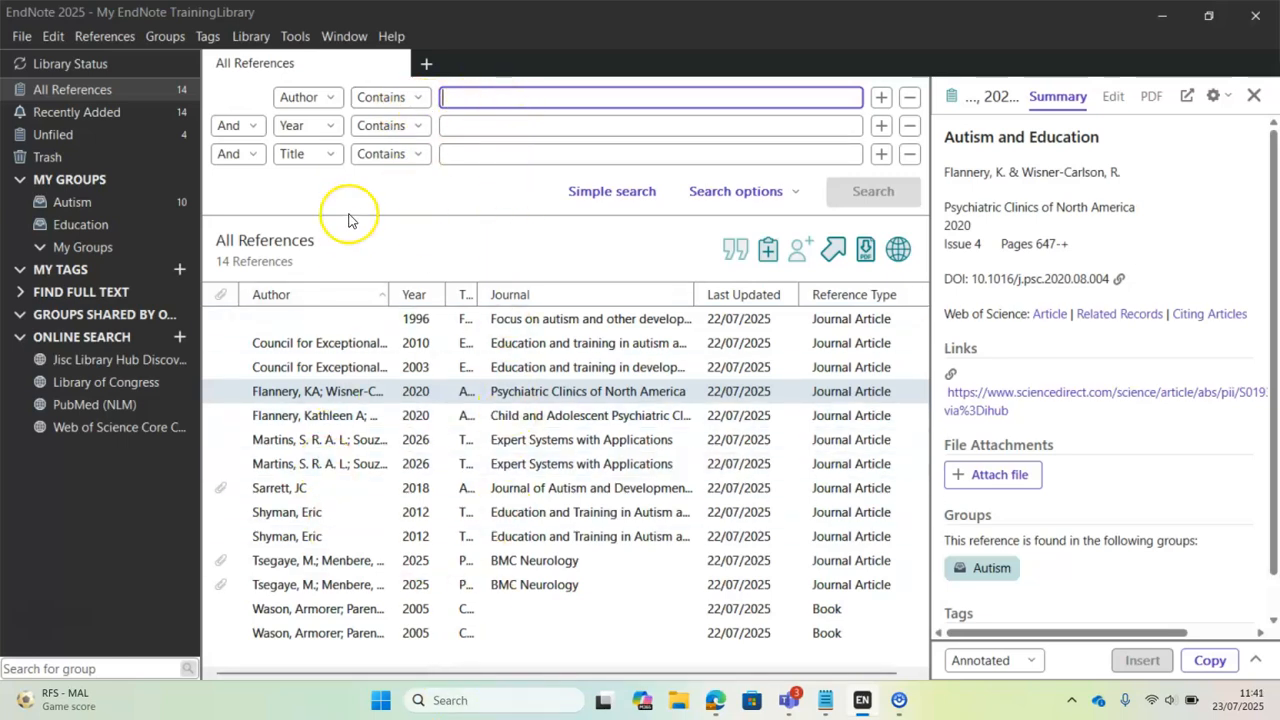
# Step: Select the references with file attachments in turn and review the summary of the 2025 BMC Neurology article down to its tags
pyautogui.click(228, 495)
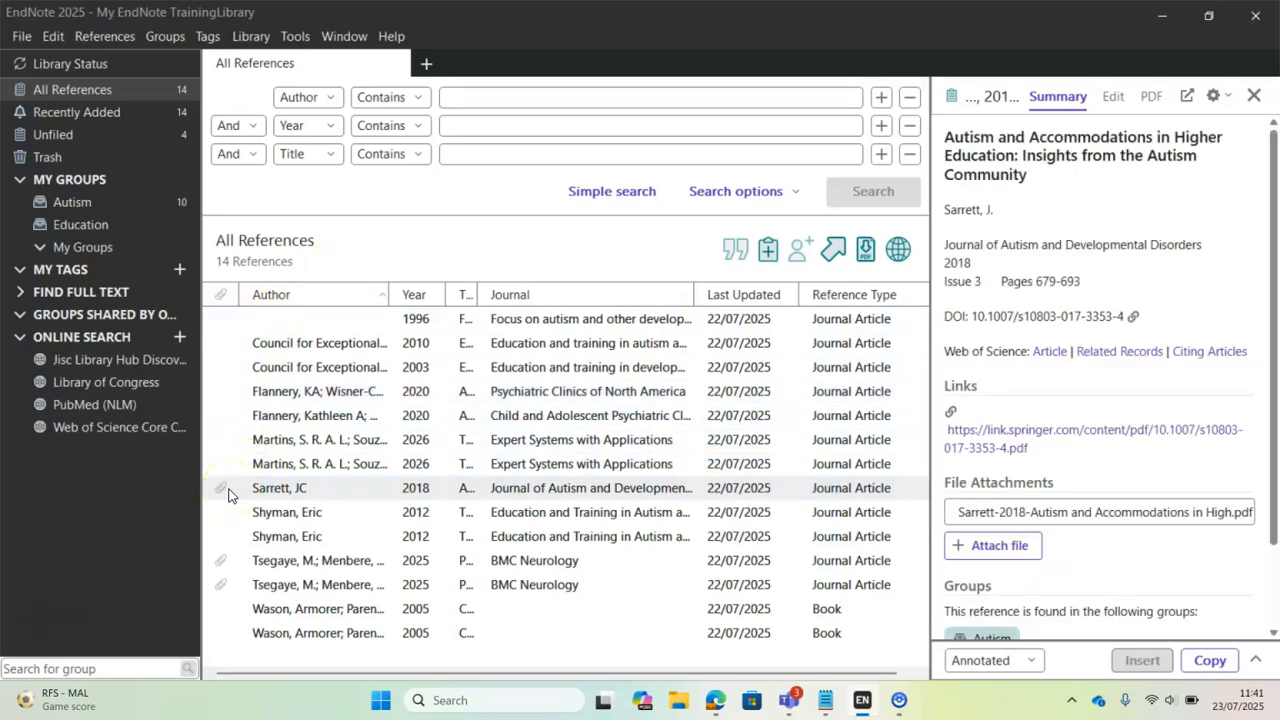
pyautogui.click(283, 564)
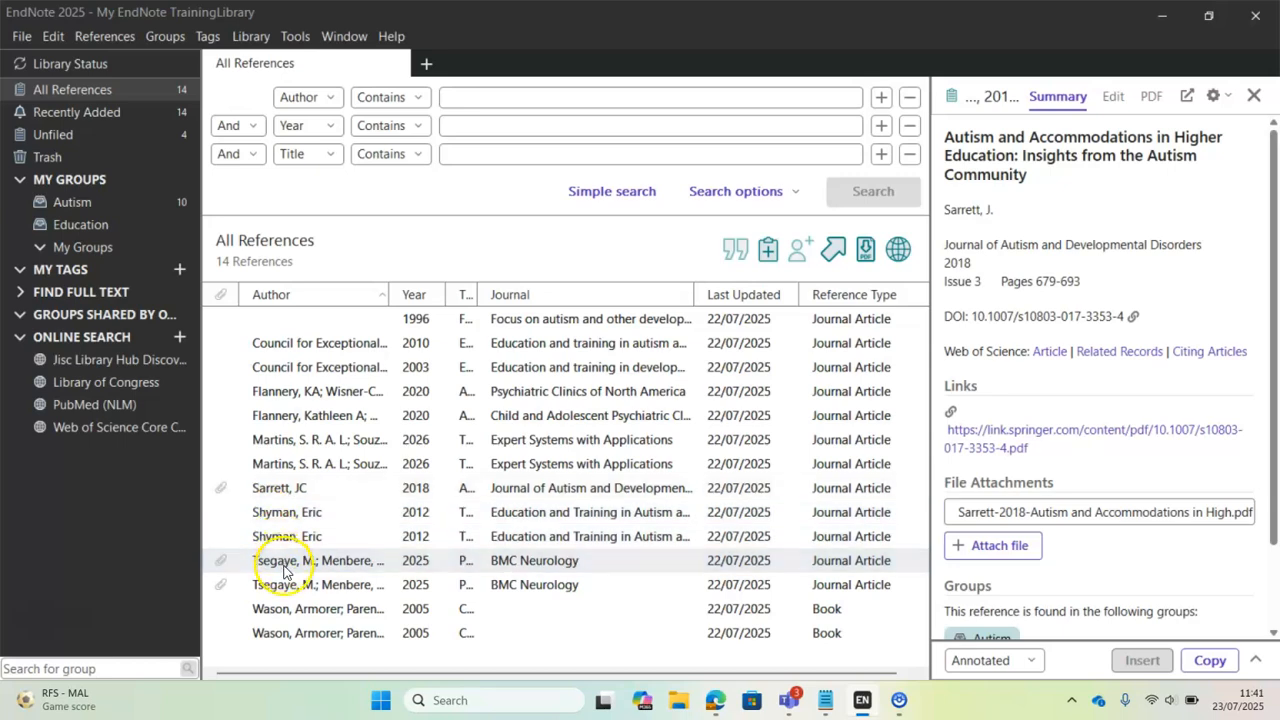
pyautogui.click(296, 589)
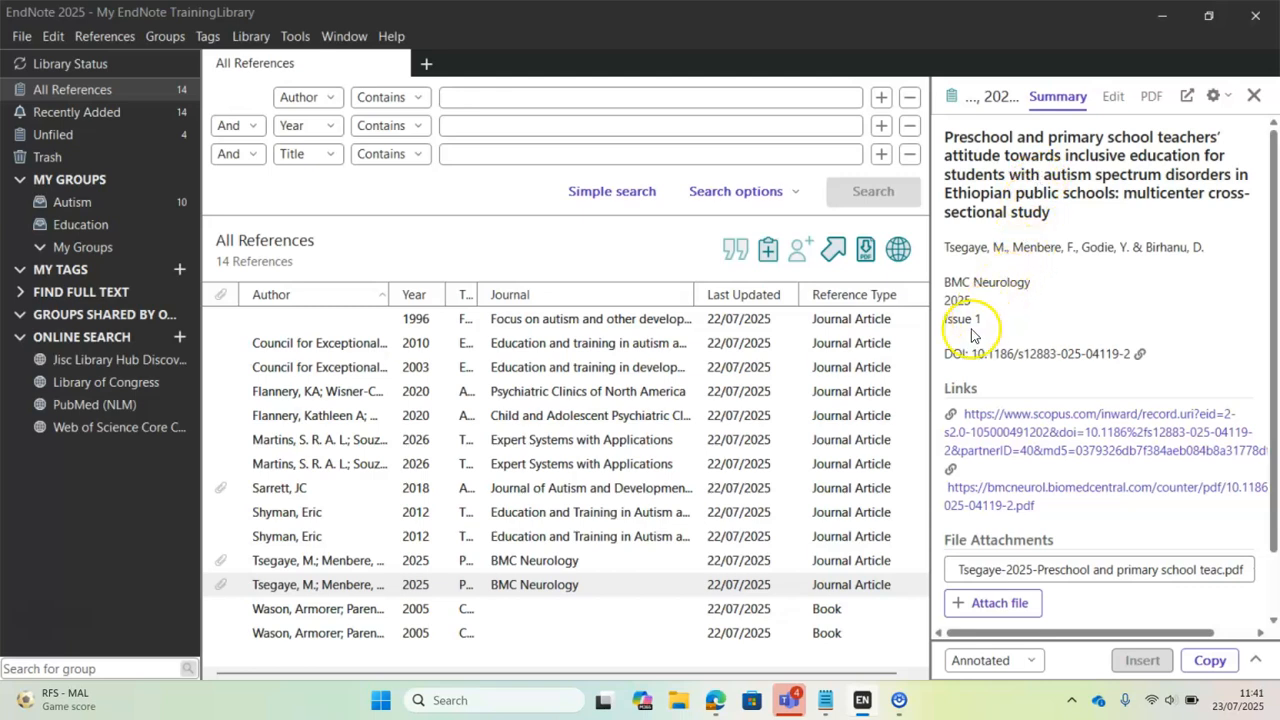
pyautogui.scroll(-1, 1273, 278)
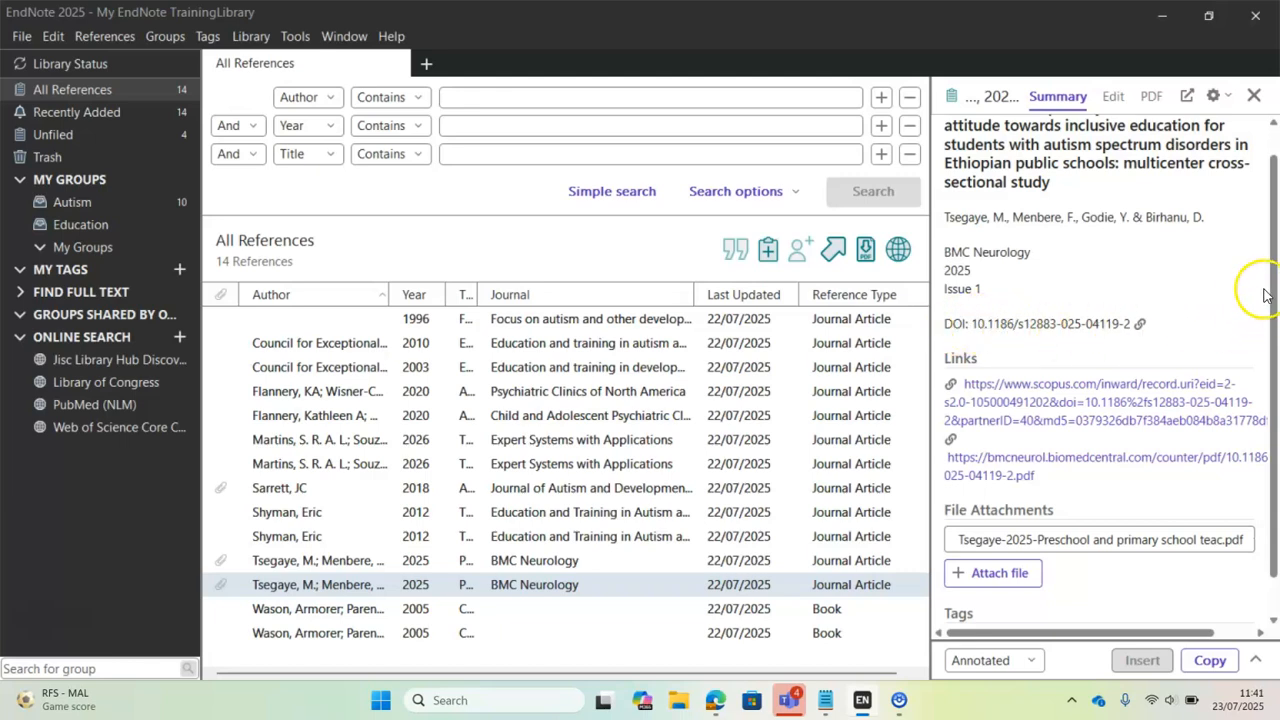
pyautogui.moveTo(1266, 286); pyautogui.dragTo(1272, 385)
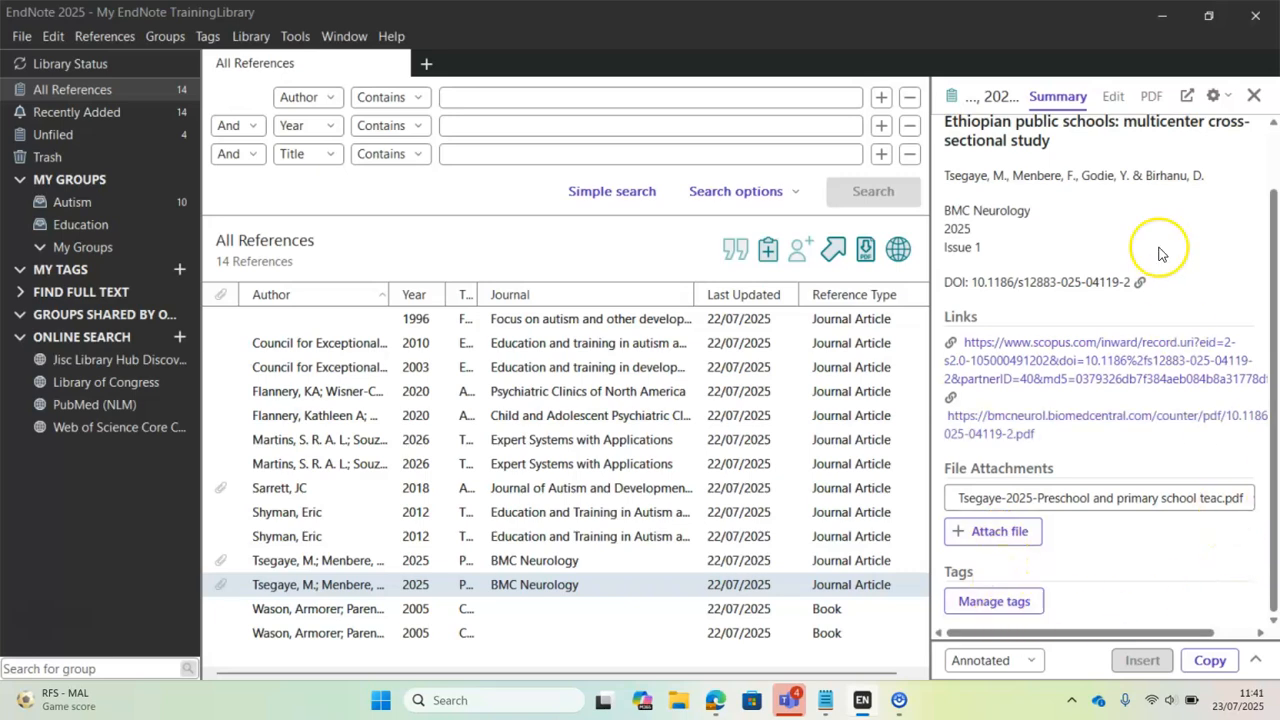
# Step: Show the editable fields of the selected BMC Neurology reference and look through them, including Research Notes, URL and File Attachments
pyautogui.click(1112, 97)
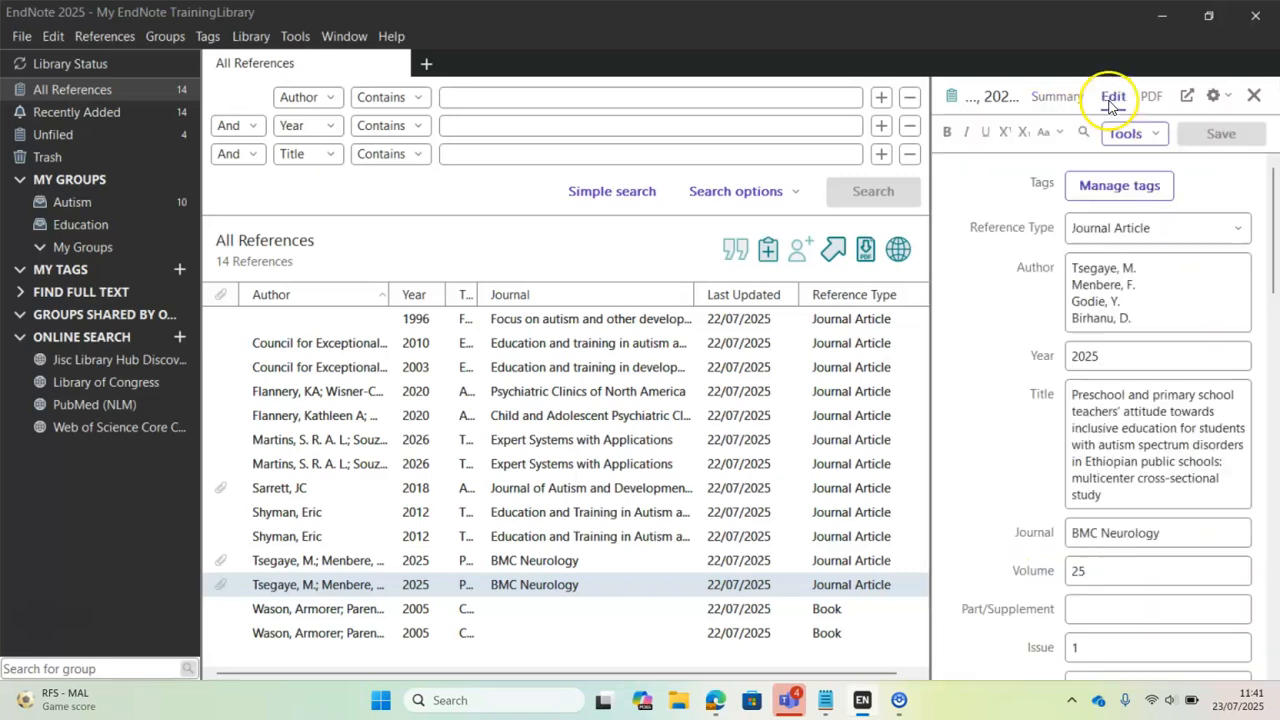
pyautogui.moveTo(1273, 190); pyautogui.dragTo(1275, 535)
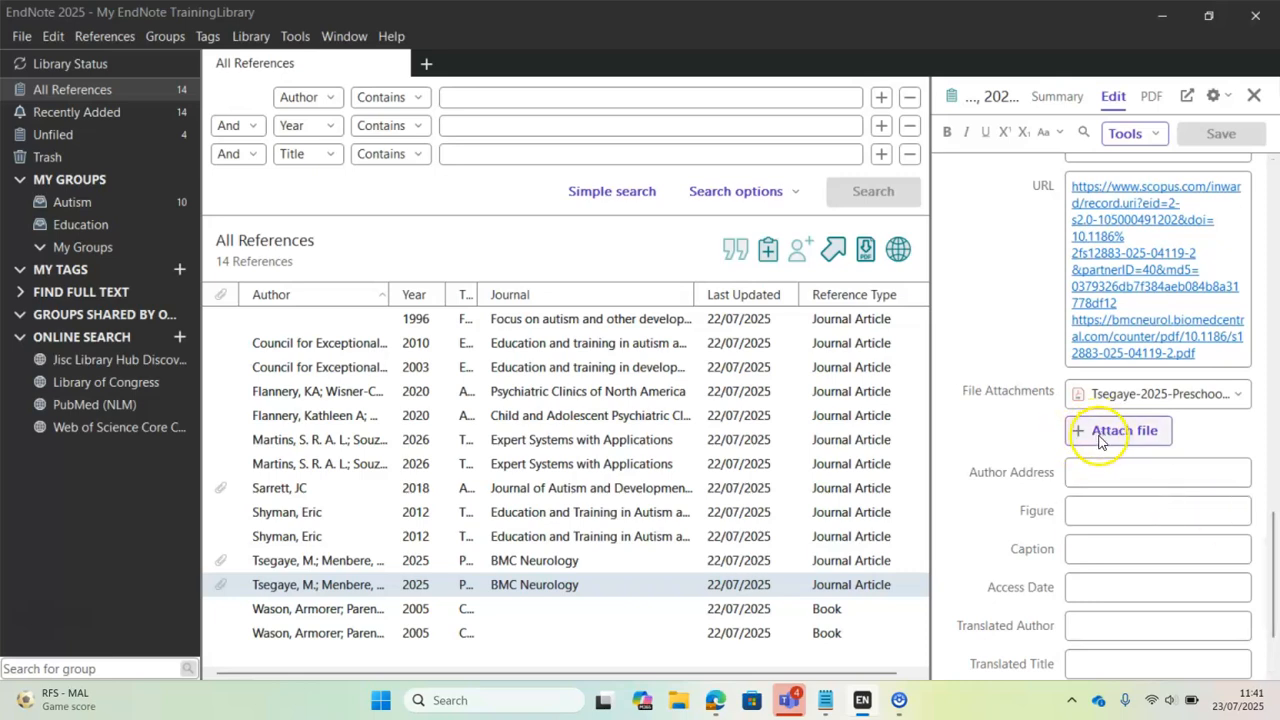
pyautogui.moveTo(1272, 548); pyautogui.dragTo(1275, 497)
pyautogui.click(1096, 358)
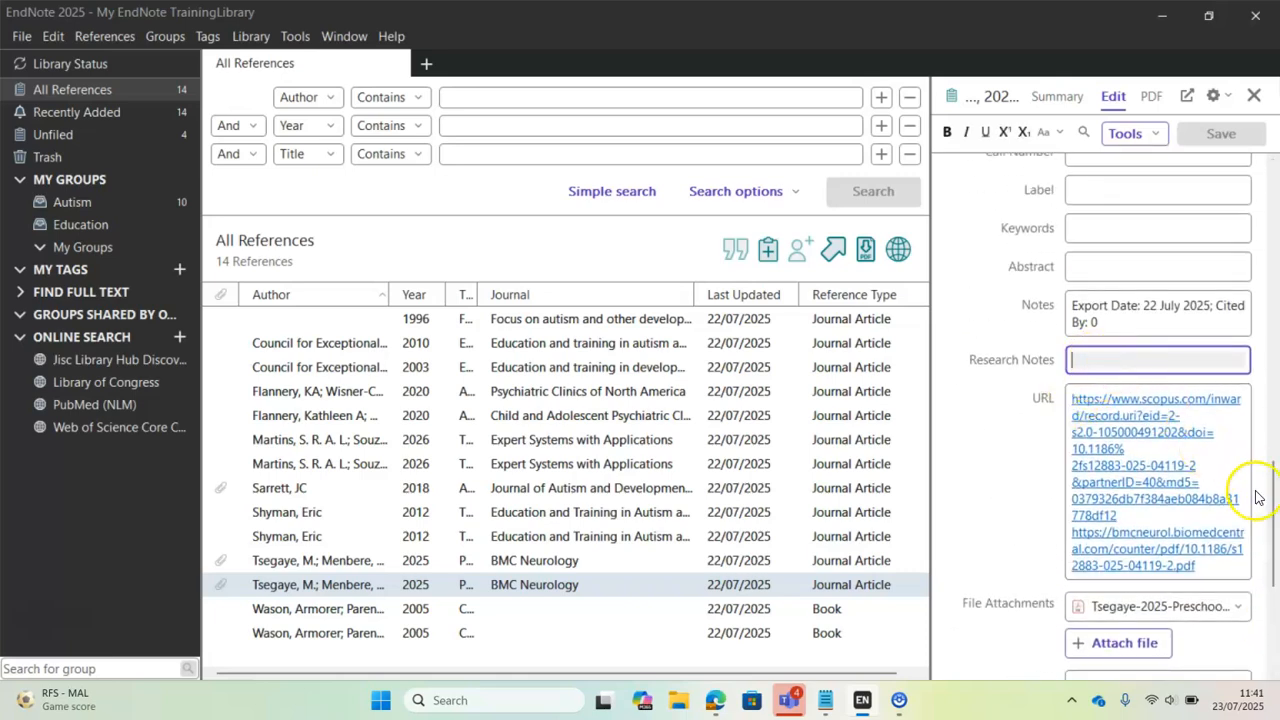
pyautogui.moveTo(1270, 486); pyautogui.dragTo(1271, 171)
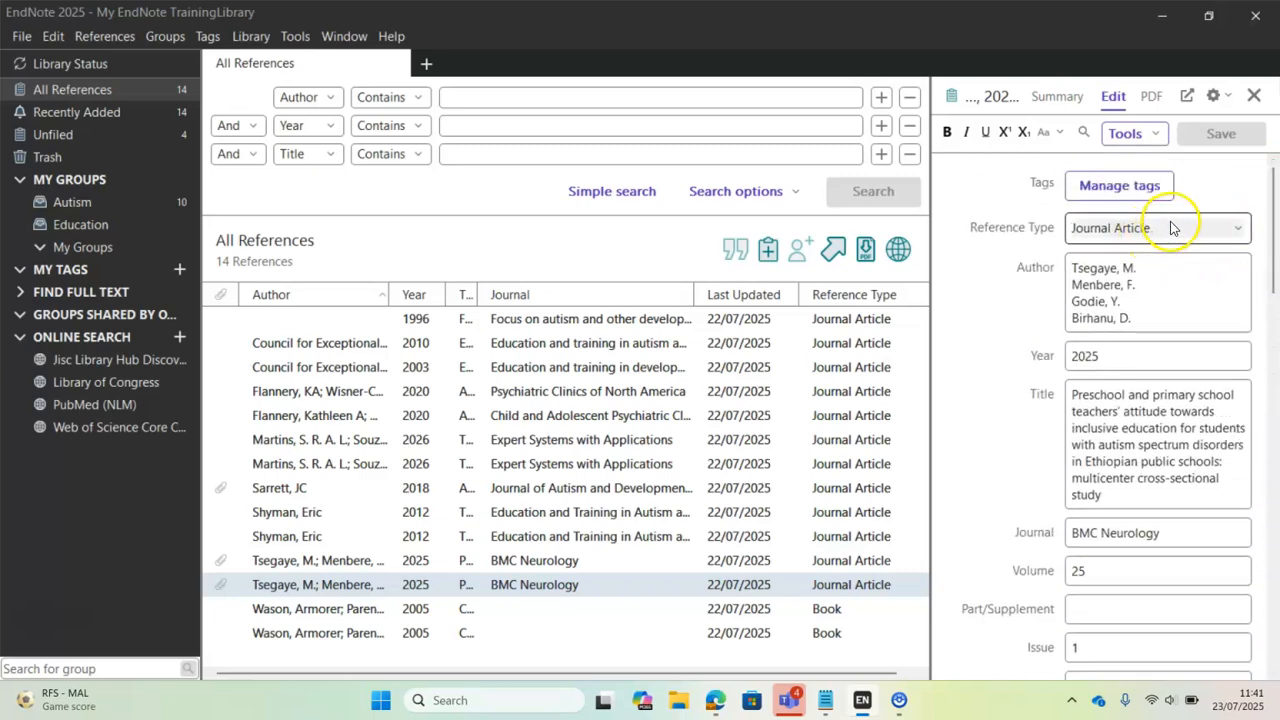
# Step: Show the PDF attached to the BMC Neurology reference and open it with Microsoft Edge
pyautogui.click(1152, 96)
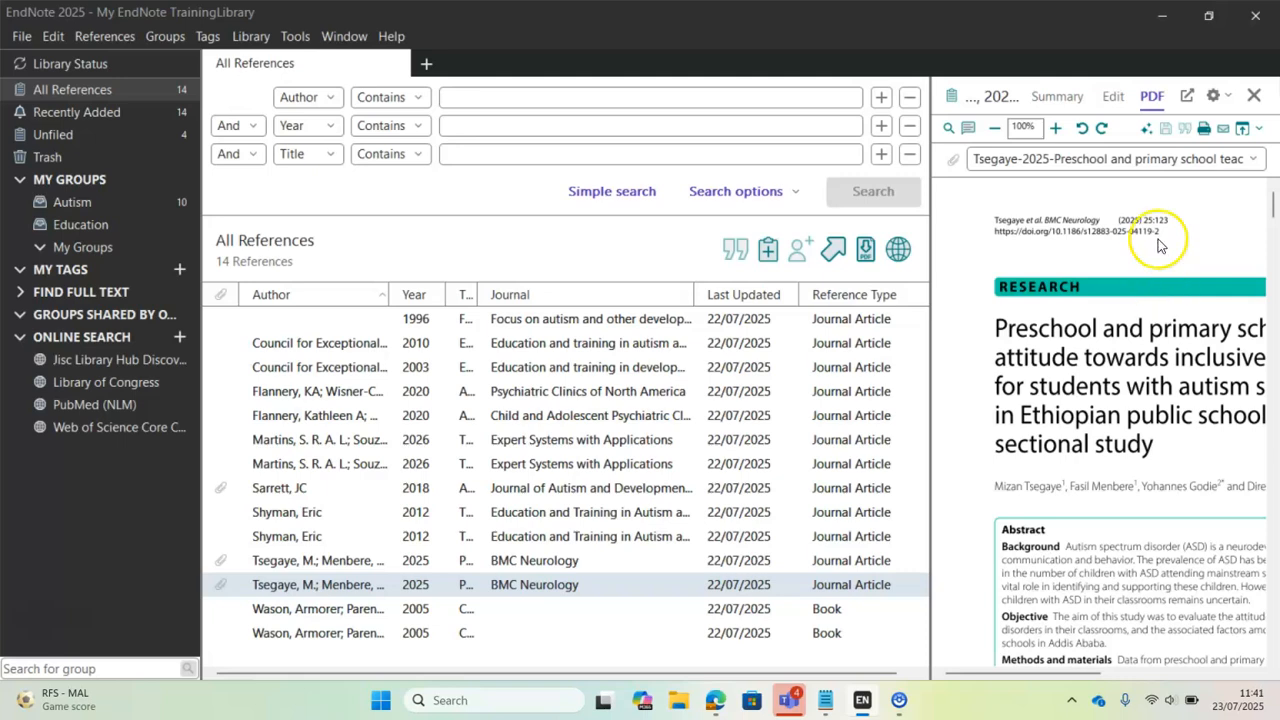
pyautogui.click(1259, 129)
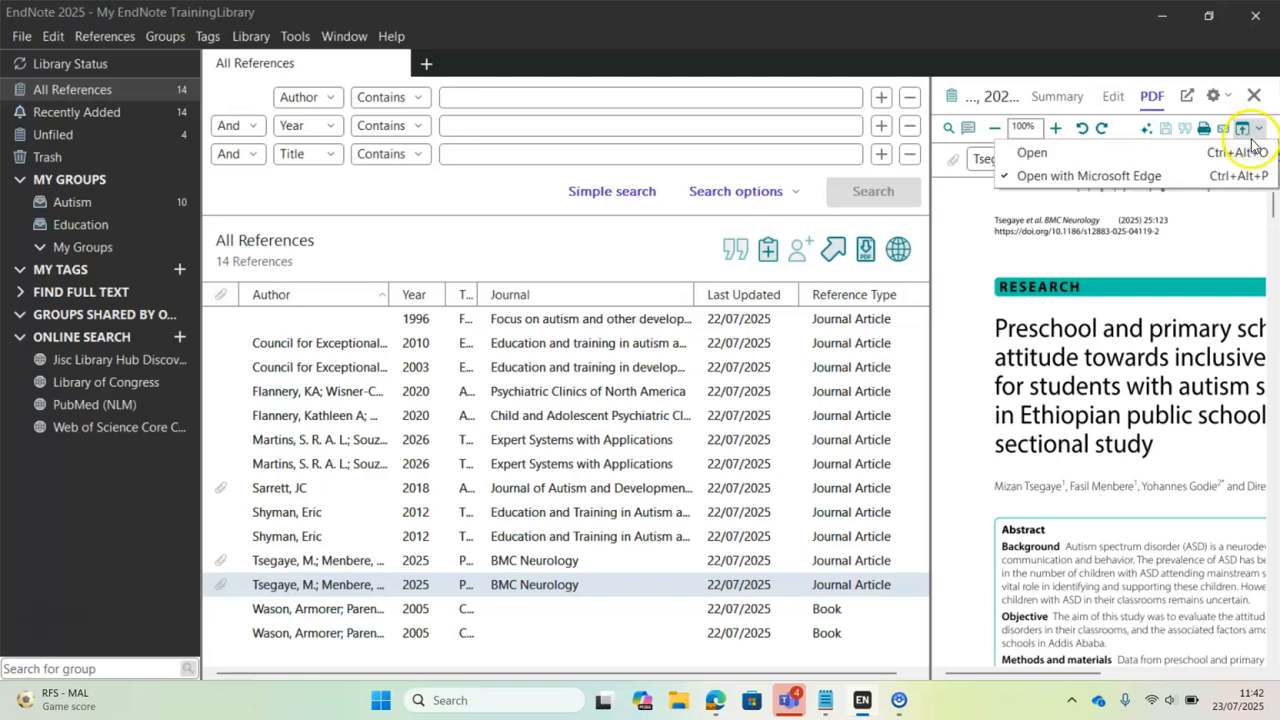
pyautogui.click(1145, 177)
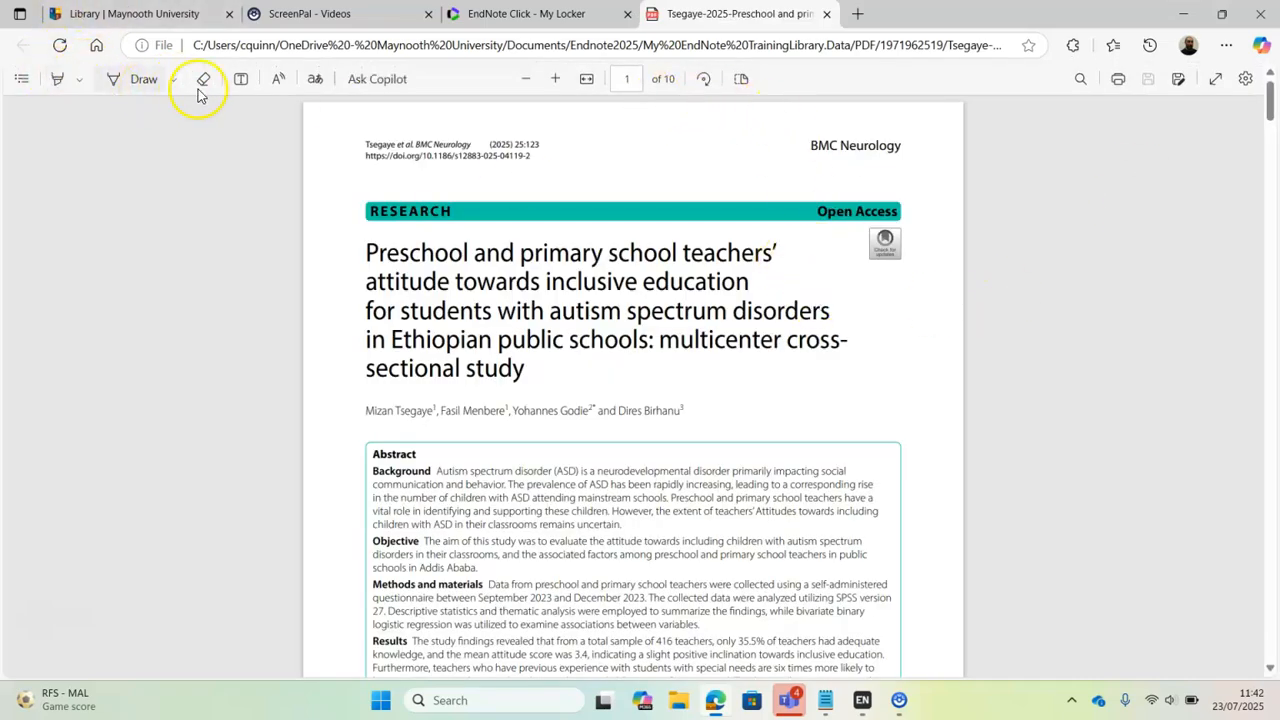
# Step: Set the highlighter colour to red and highlight the abstract's Background paragraph through the start of the Objective text
pyautogui.click(79, 79)
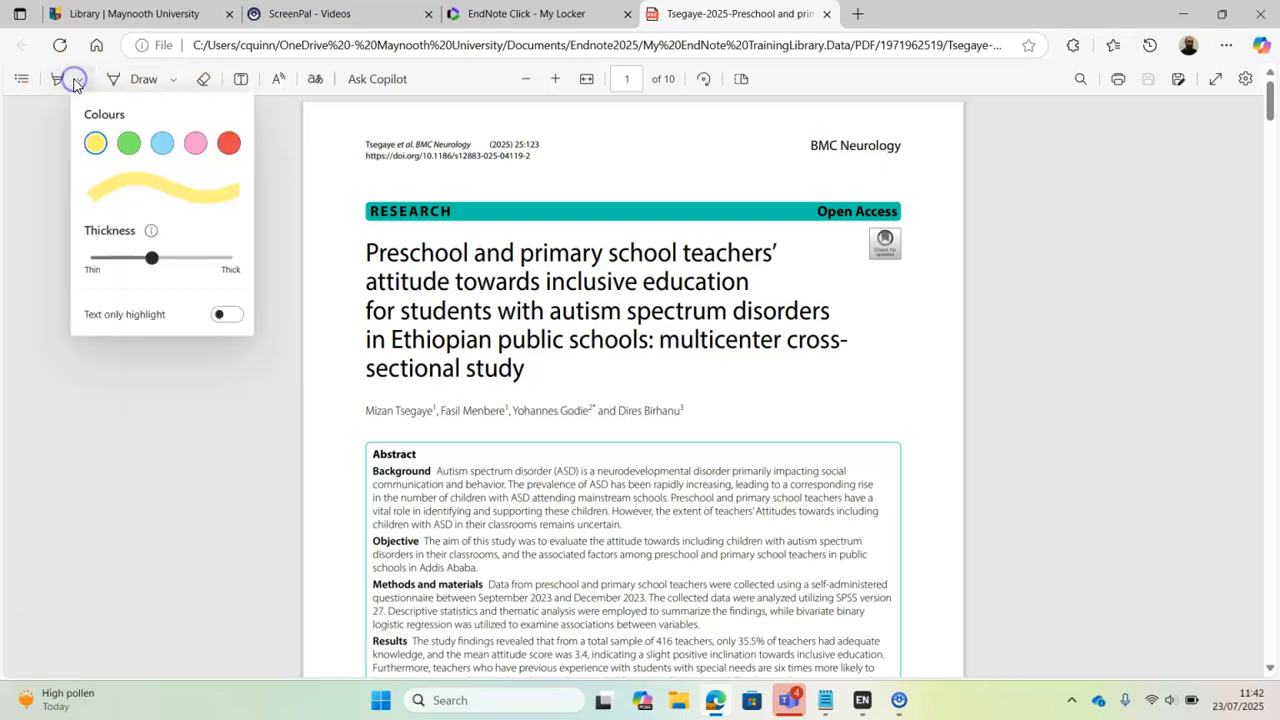
pyautogui.click(229, 144)
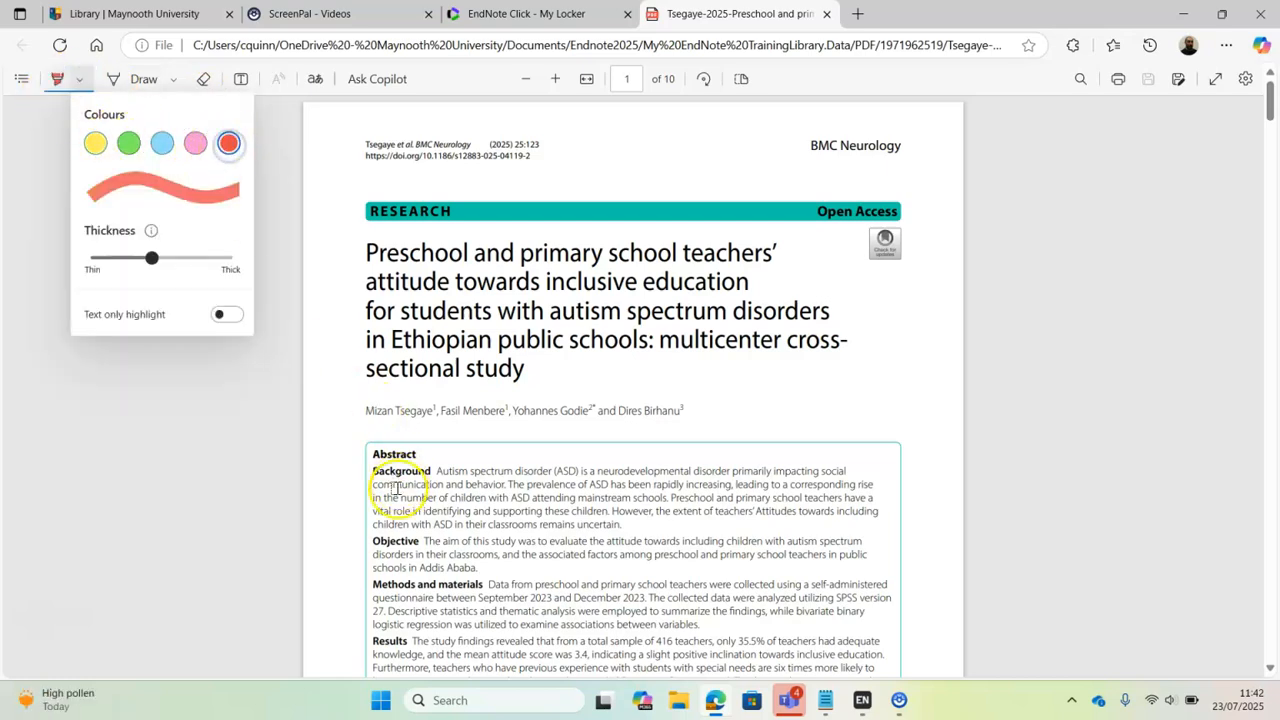
pyautogui.moveTo(373, 470)
pyautogui.mouseDown()
pyautogui.moveTo(381, 485)
pyautogui.moveTo(568, 541)
pyautogui.moveTo(637, 541)
pyautogui.mouseUp()
# Step: Draw a freehand blue loop around the article title and place an empty text box beside the title's lower end
pyautogui.click(113, 79)
pyautogui.moveTo(460, 214)
pyautogui.mouseDown()
pyautogui.moveTo(342, 281)
pyautogui.moveTo(651, 209)
pyautogui.moveTo(360, 236)
pyautogui.mouseUp()
pyautogui.click(239, 79)
pyautogui.click(850, 388)
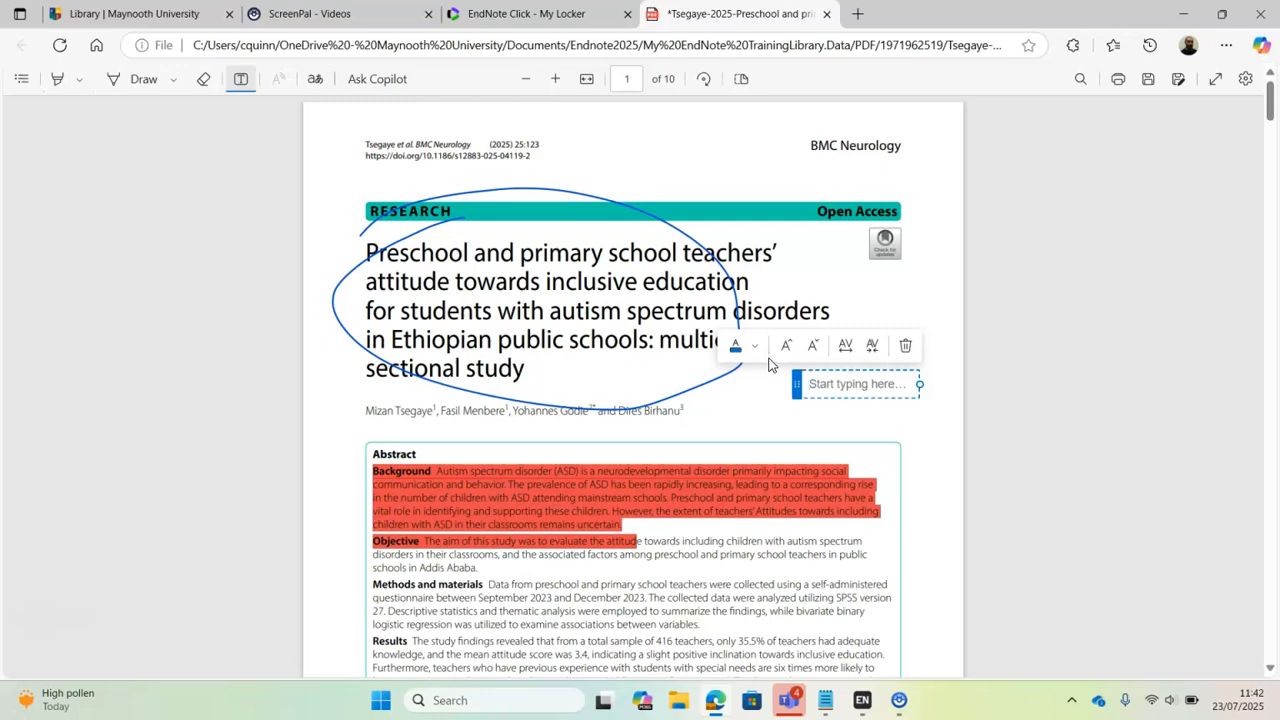
# Step: Check the EndNote library, return to the browser, and open the LibrarySearch advanced search from the Maynooth University Library page
pyautogui.click(857, 705)
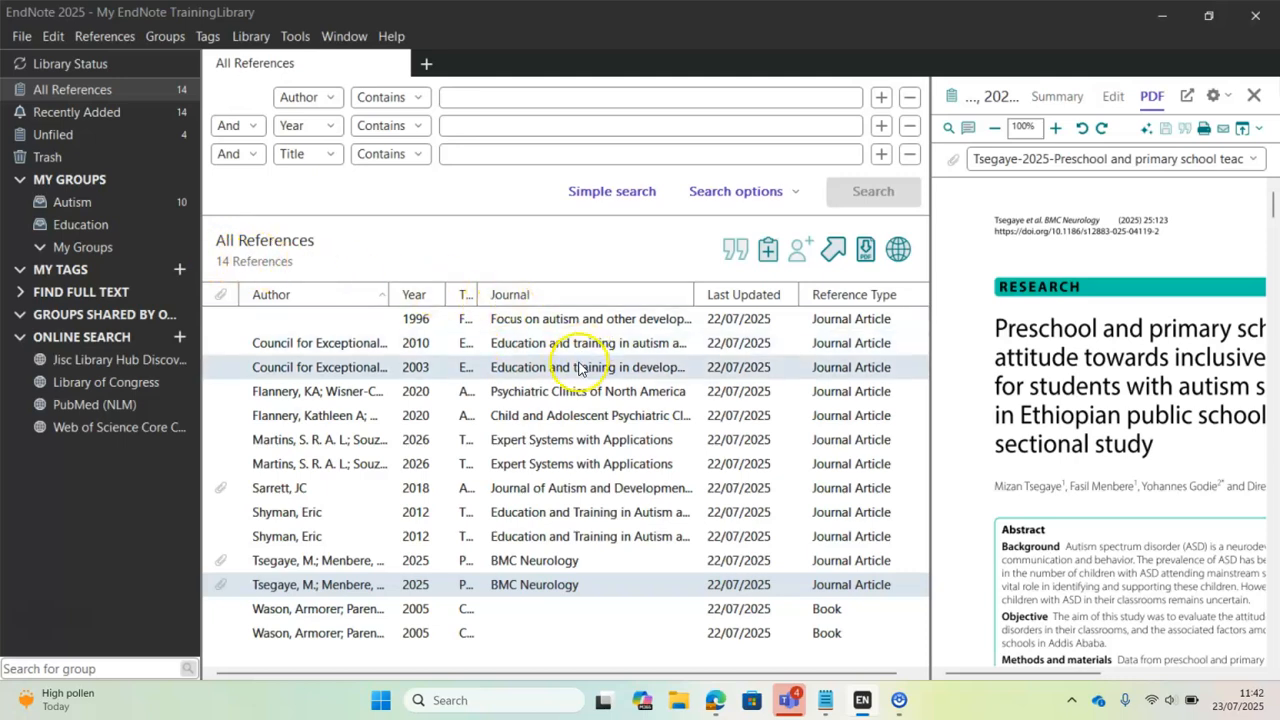
pyautogui.click(718, 705)
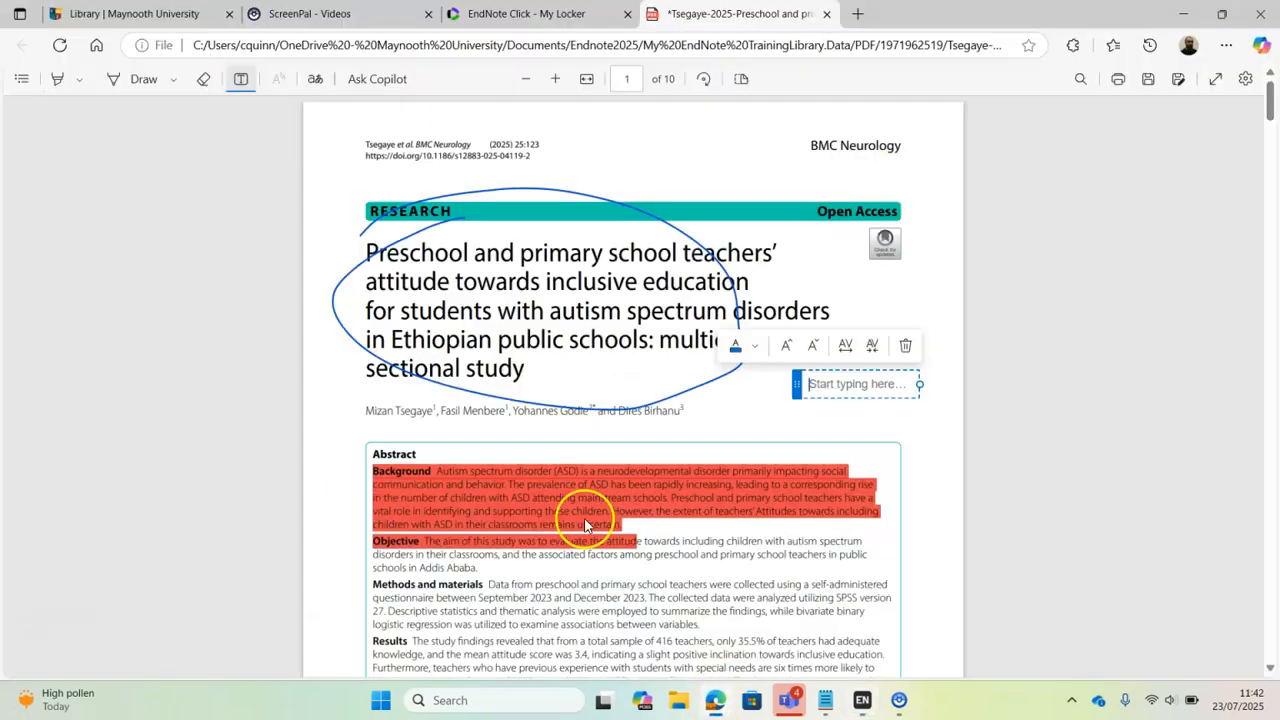
pyautogui.click(181, 13)
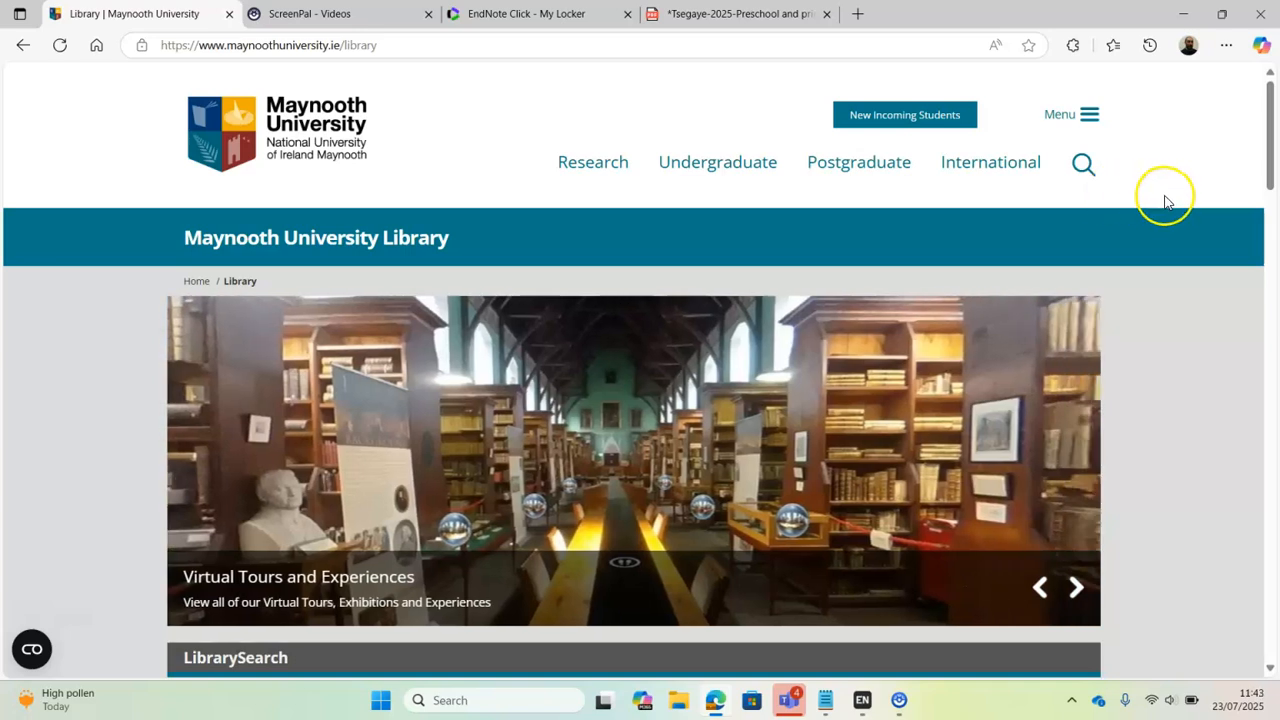
pyautogui.moveTo(1268, 113); pyautogui.dragTo(1273, 183)
pyautogui.click(734, 297)
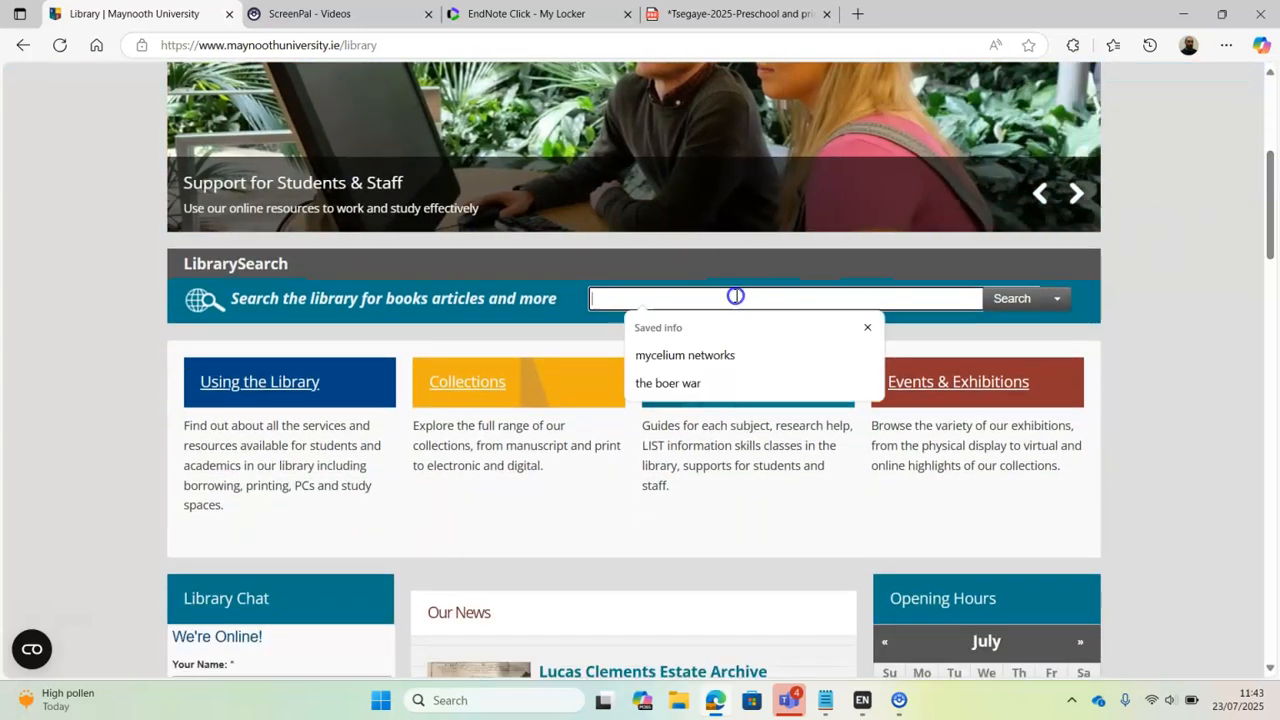
pyautogui.click(1056, 299)
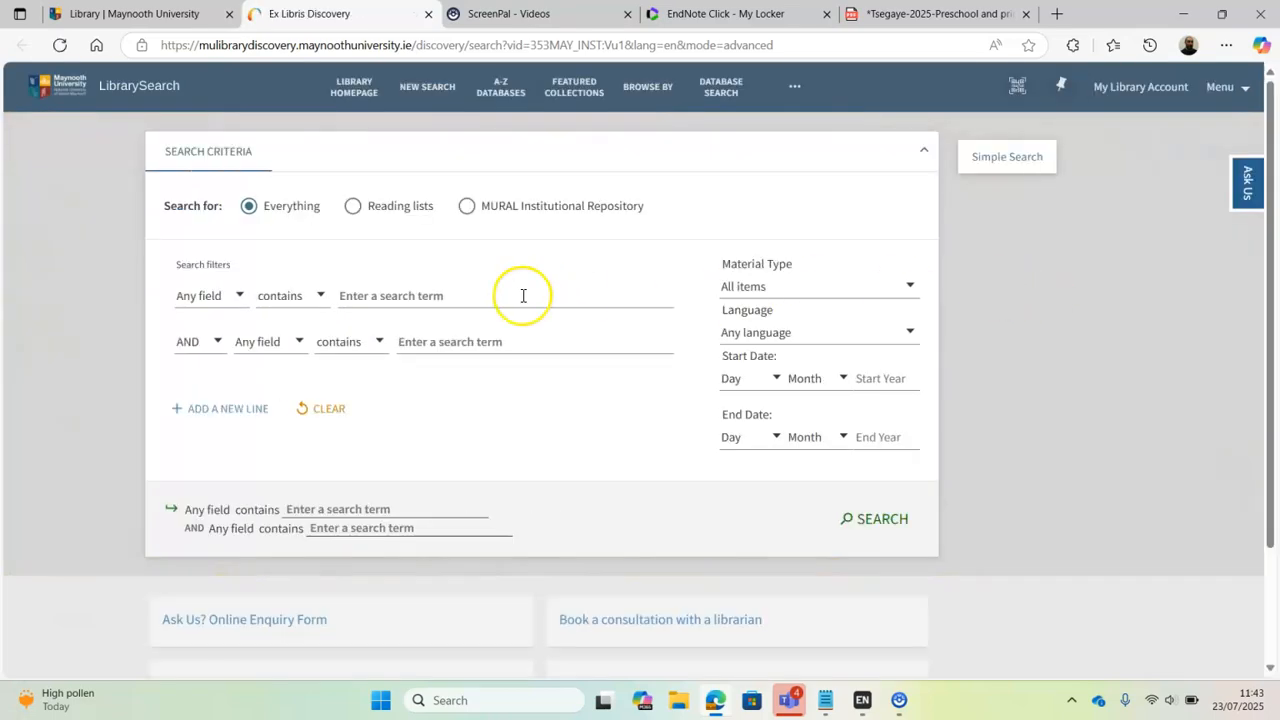
# Step: Search LibrarySearch for any field containing education AND any field containing autism, and filter the results to Peer-reviewed Journals
pyautogui.click(483, 292)
pyautogui.click(424, 358)
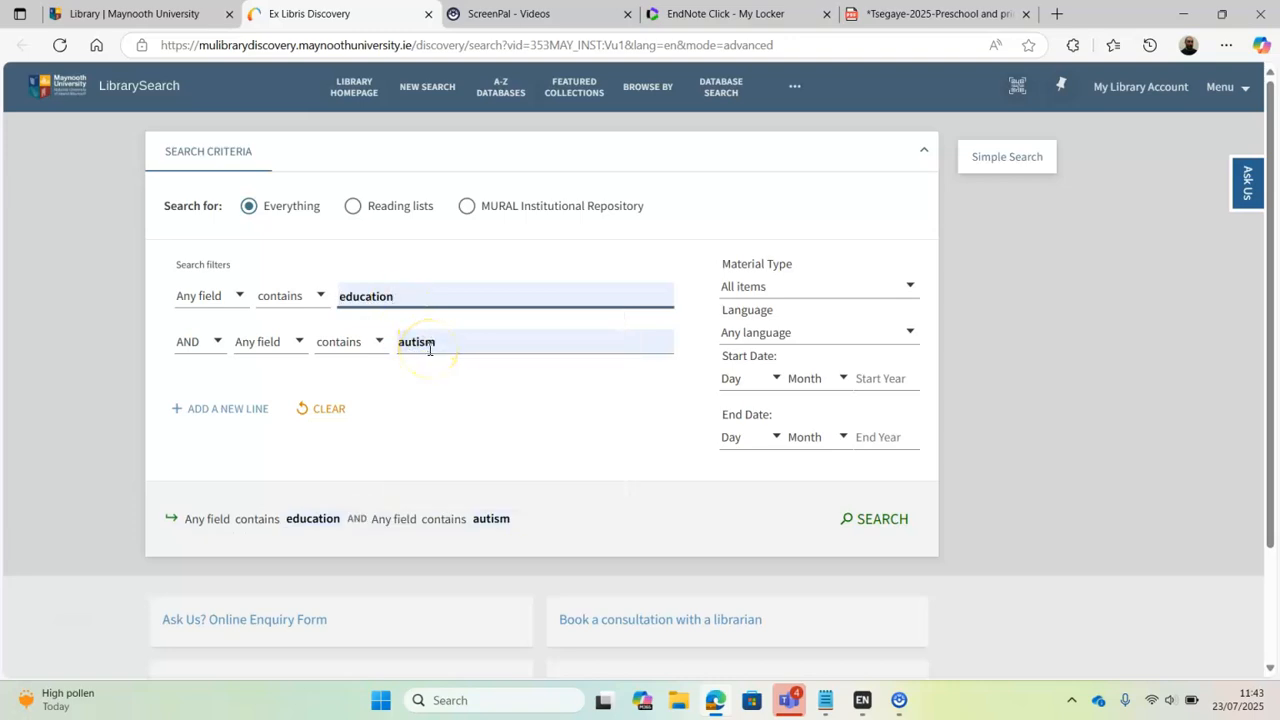
pyautogui.click(885, 520)
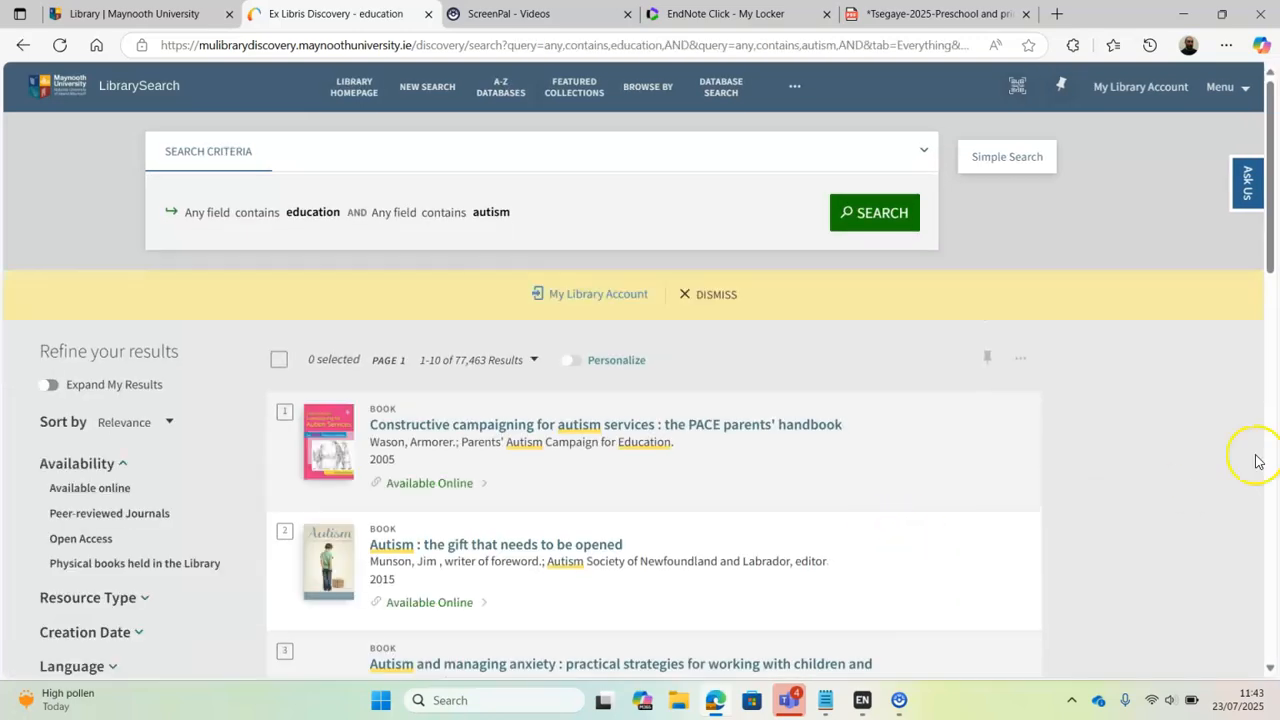
pyautogui.scroll(-1, 1272, 255)
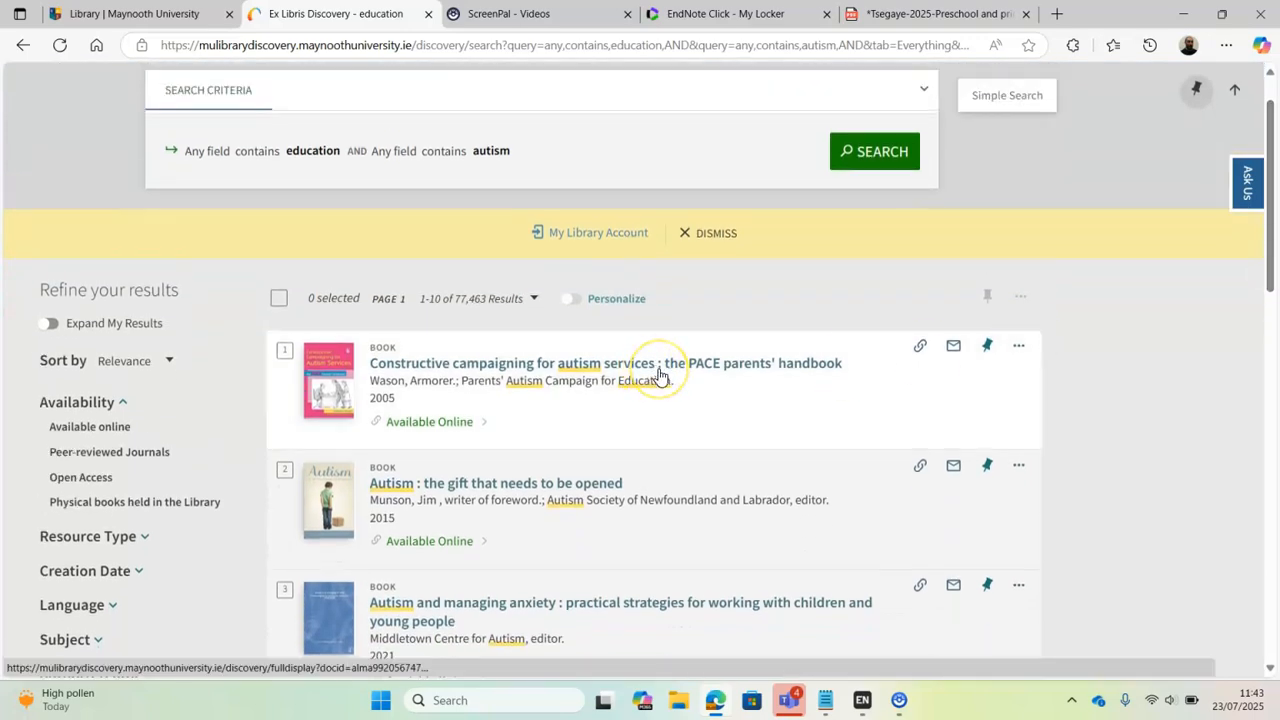
pyautogui.click(83, 458)
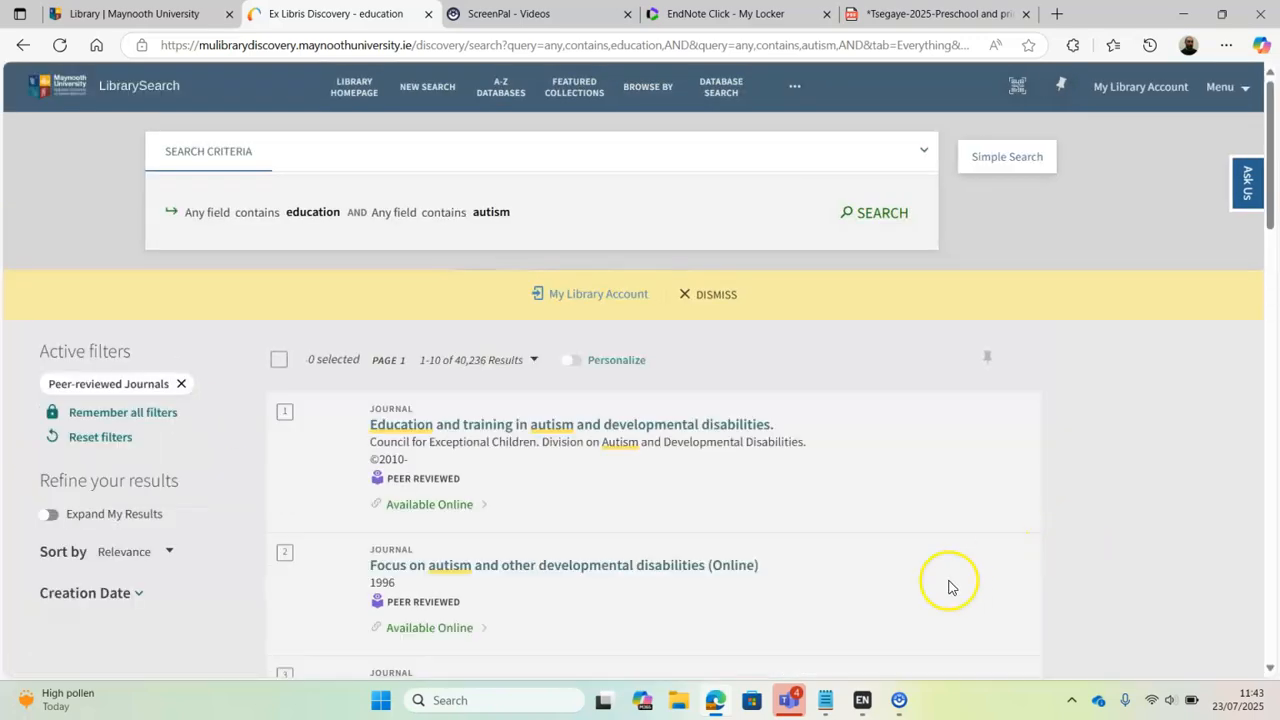
# Step: Download a RIS export of the first result, Education and training in autism and developmental disabilities
pyautogui.scroll(-2, 1130, 230)
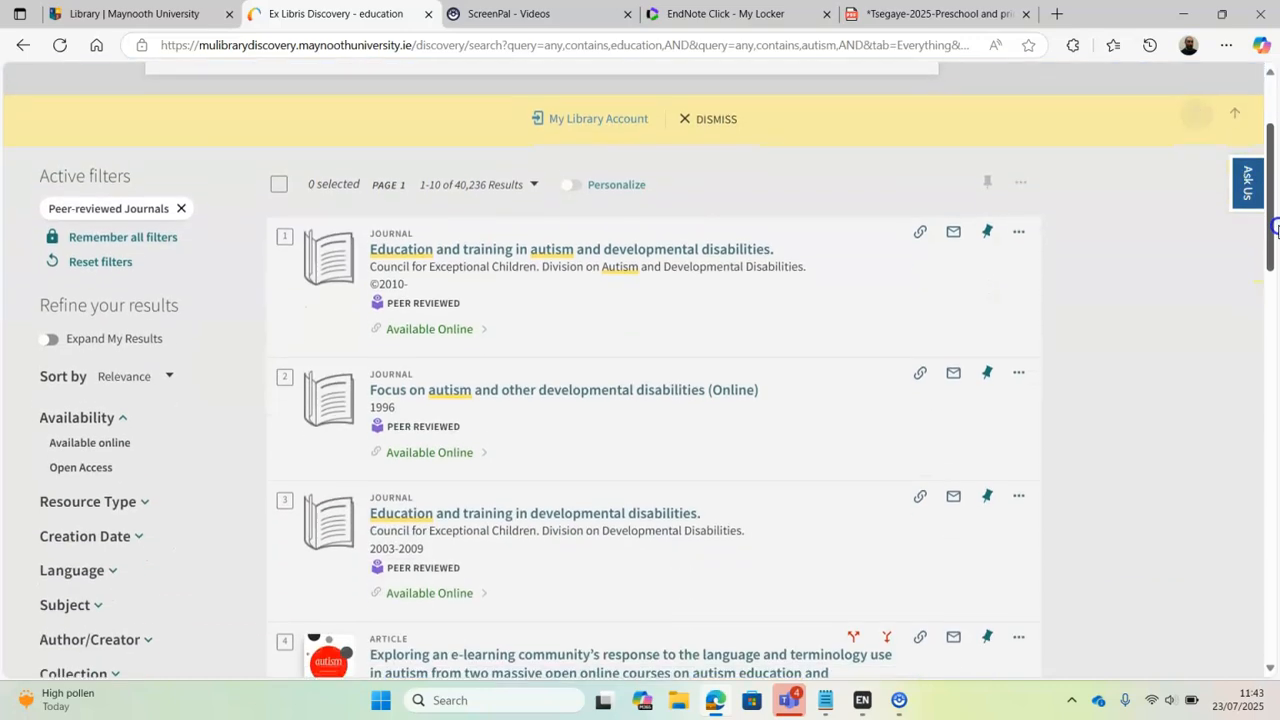
pyautogui.click(1020, 219)
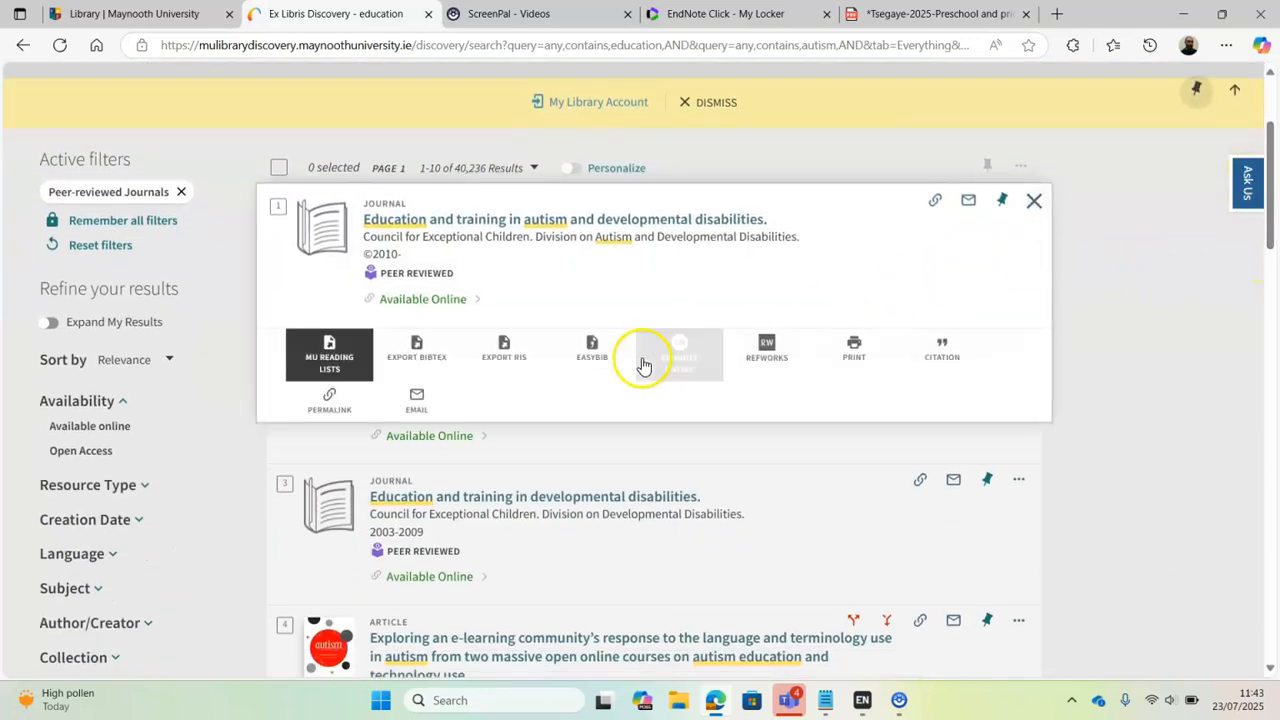
pyautogui.click(505, 355)
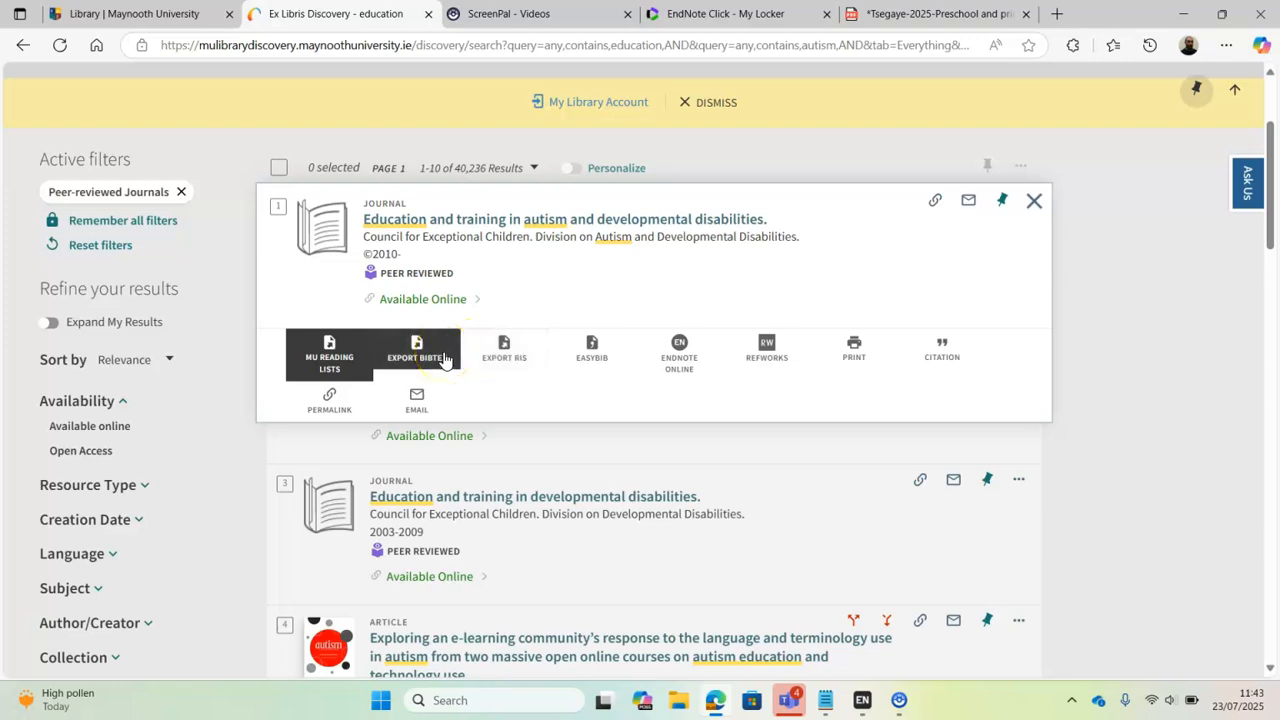
pyautogui.click(503, 353)
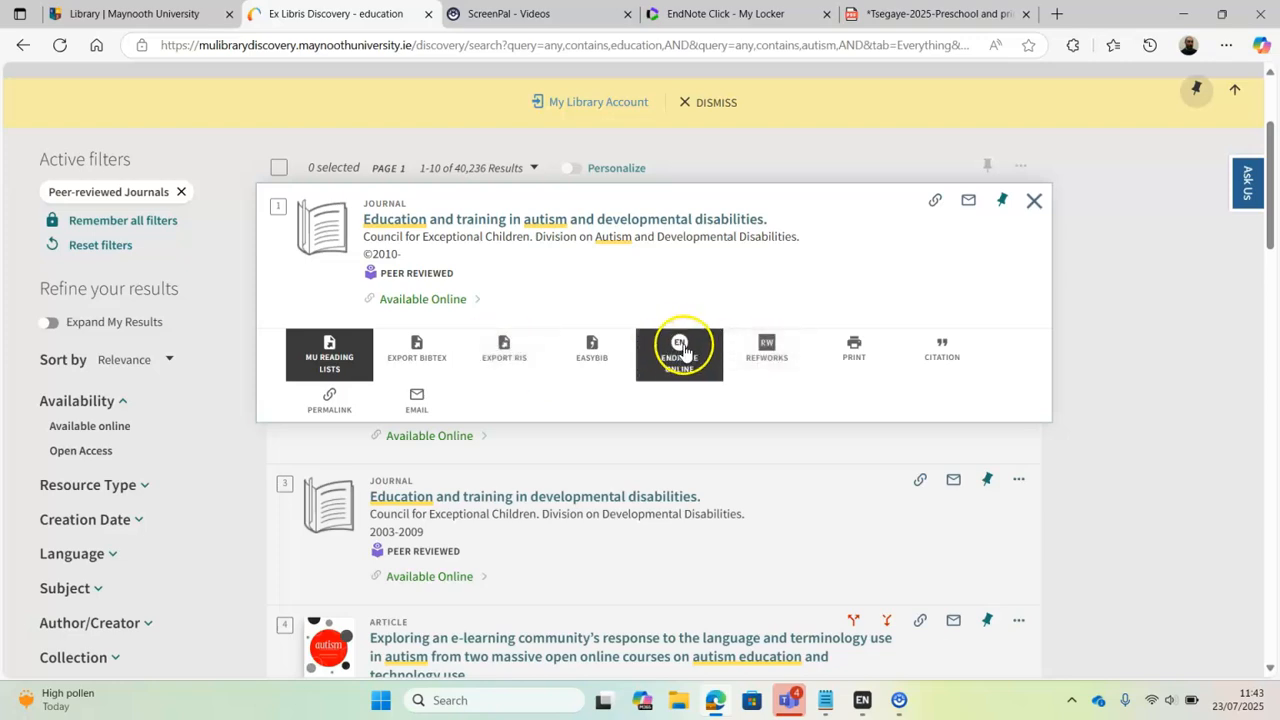
pyautogui.click(503, 347)
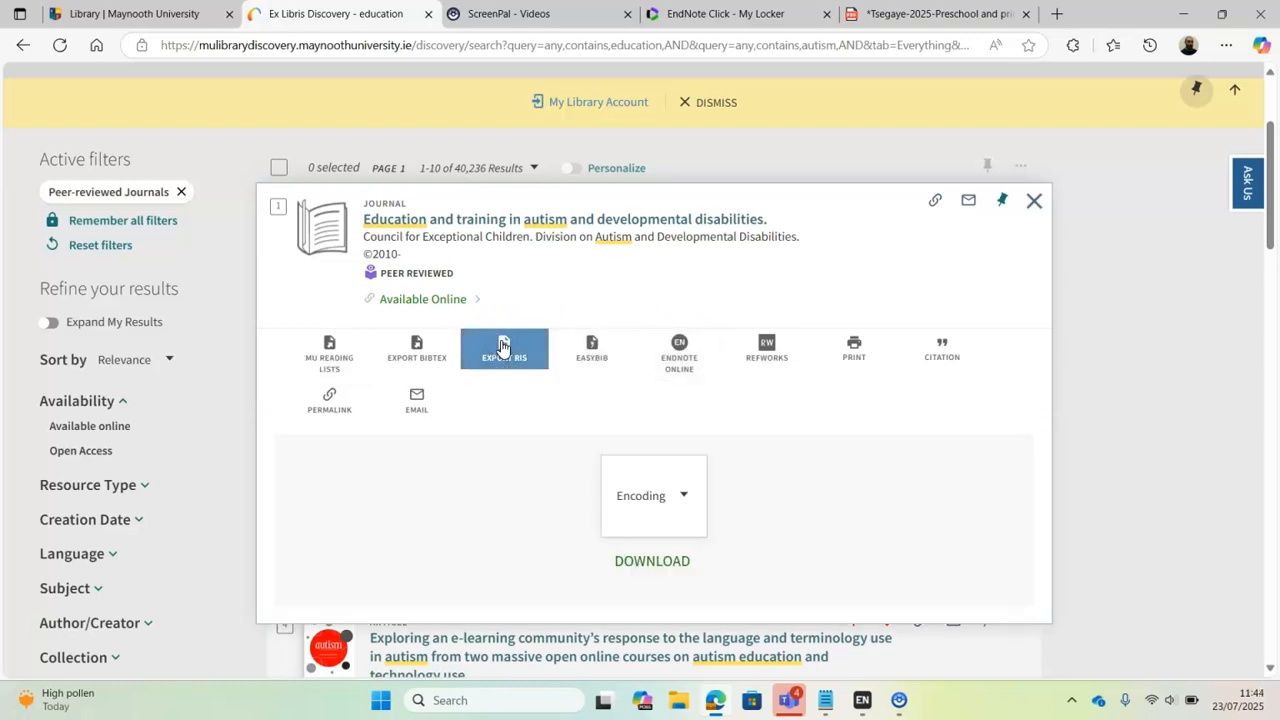
pyautogui.click(646, 564)
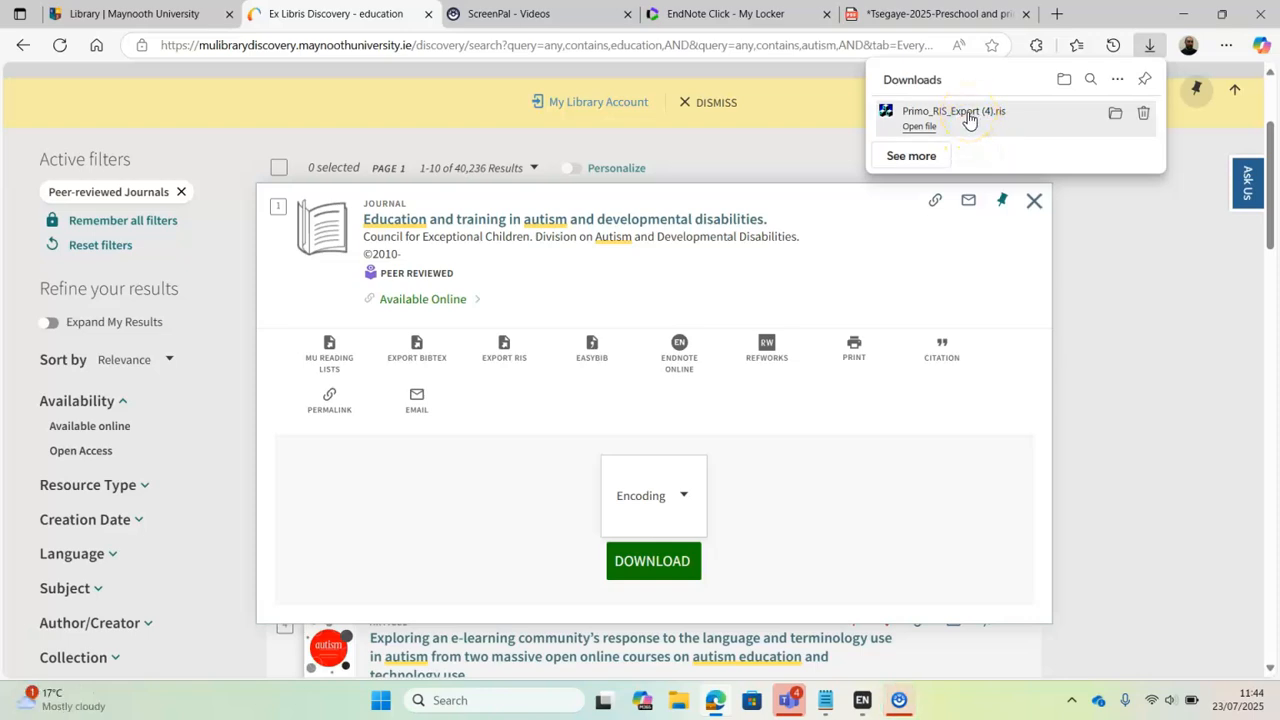
# Step: Open the downloaded RIS file with EndNote as the export destination and close the first result's export options
pyautogui.click(936, 105)
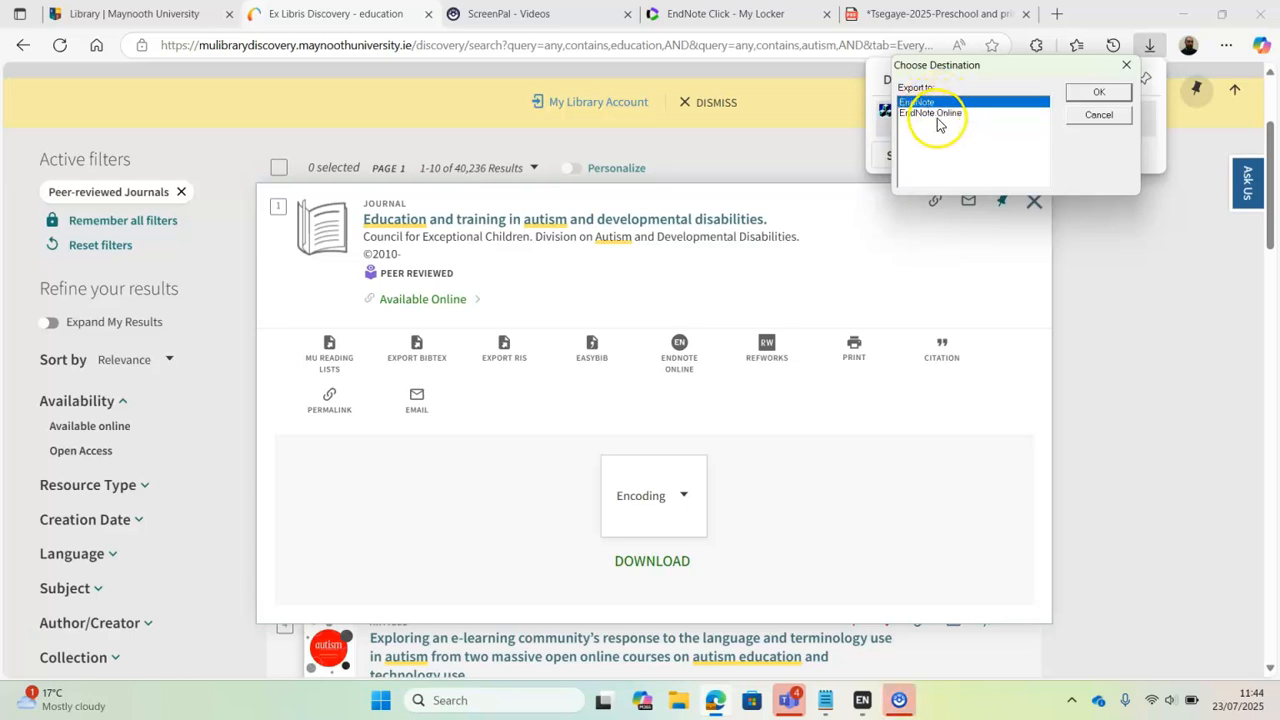
pyautogui.click(1100, 93)
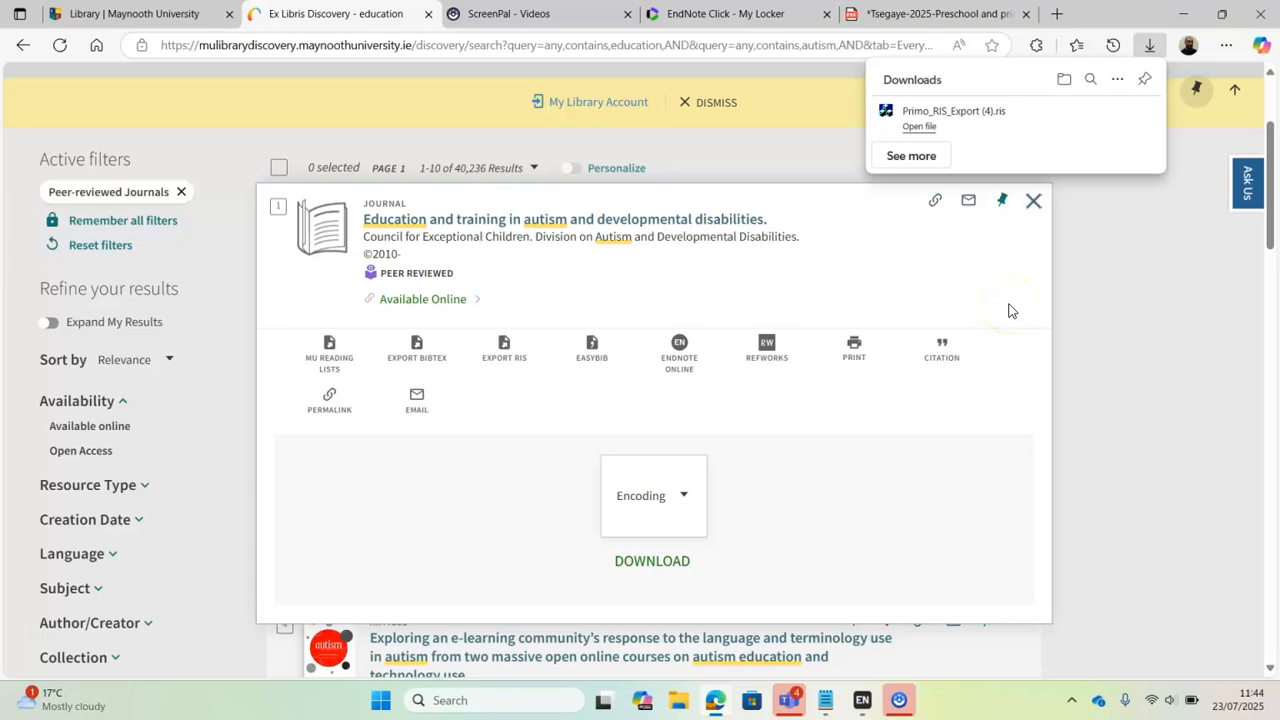
pyautogui.click(1036, 203)
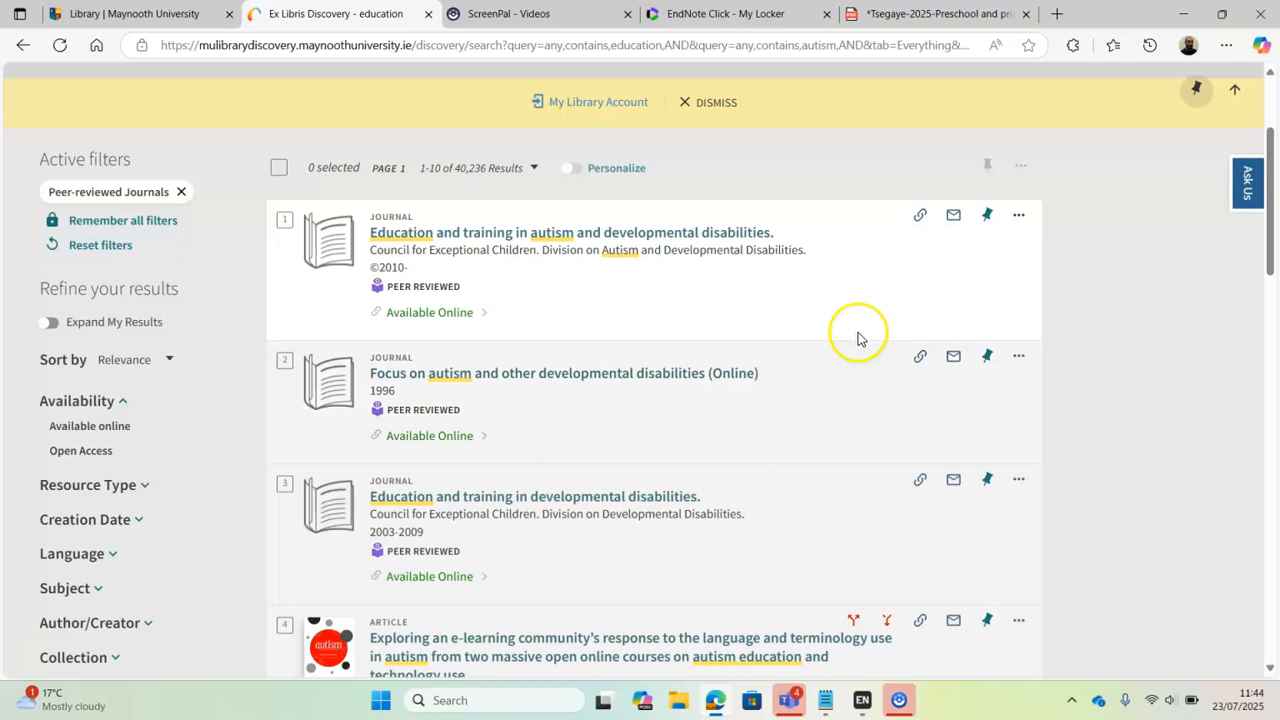
# Step: Pin the first three search results and open the My Favorites list
pyautogui.click(985, 220)
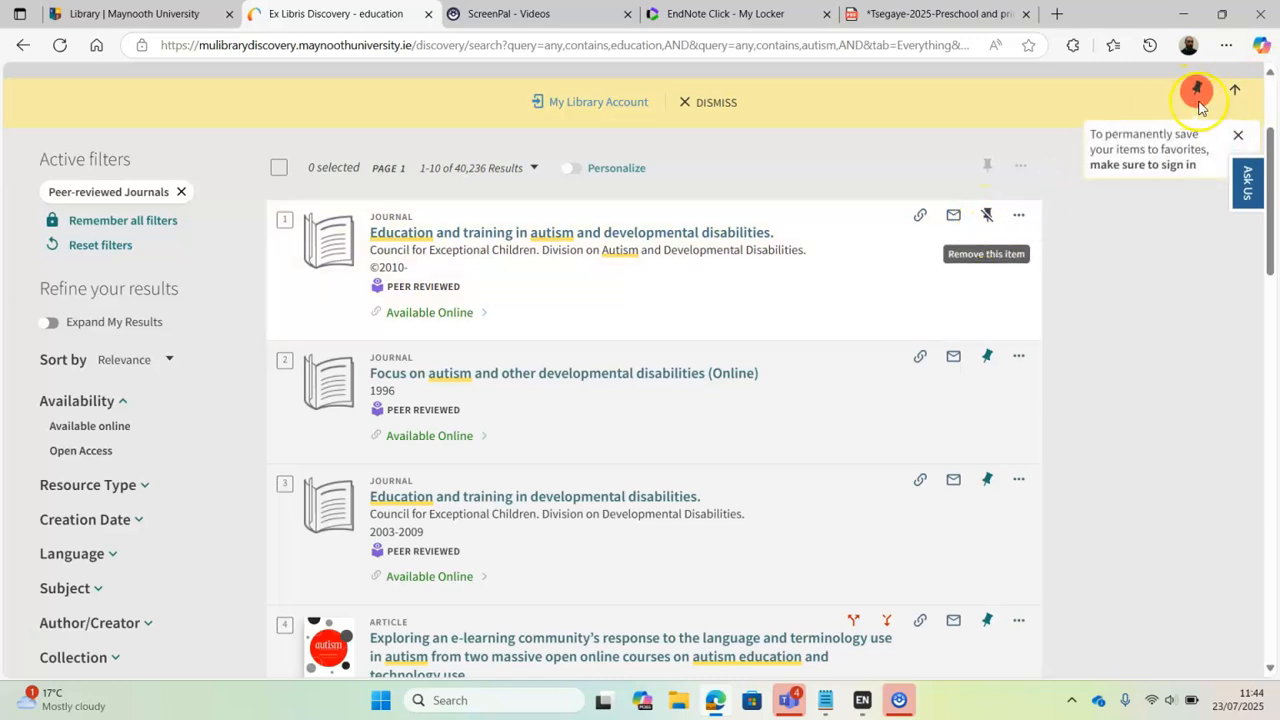
pyautogui.click(986, 357)
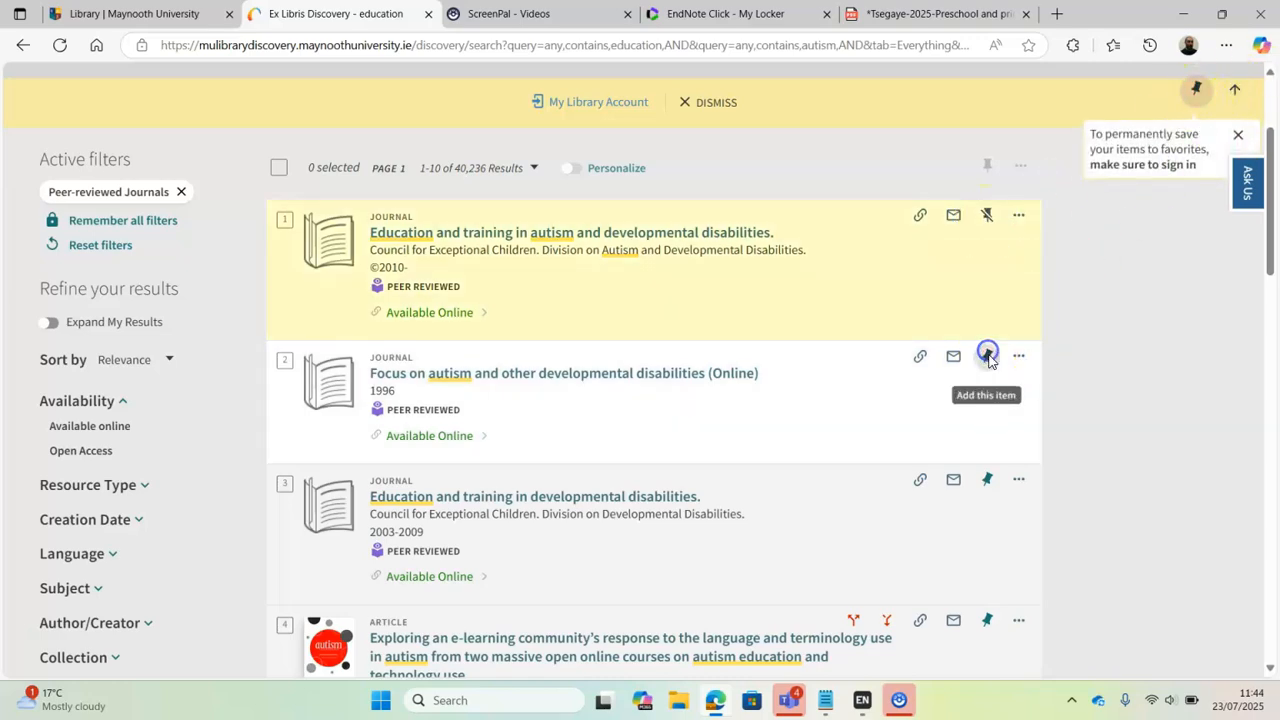
pyautogui.click(988, 480)
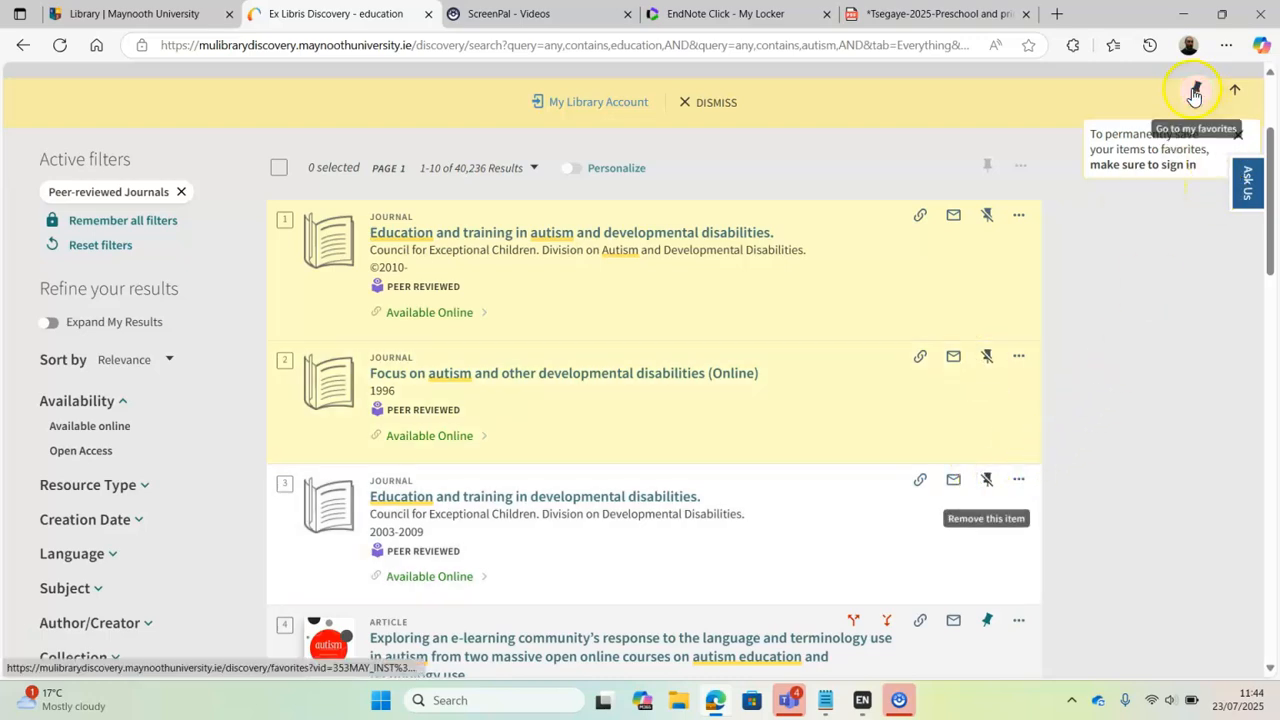
pyautogui.click(1194, 94)
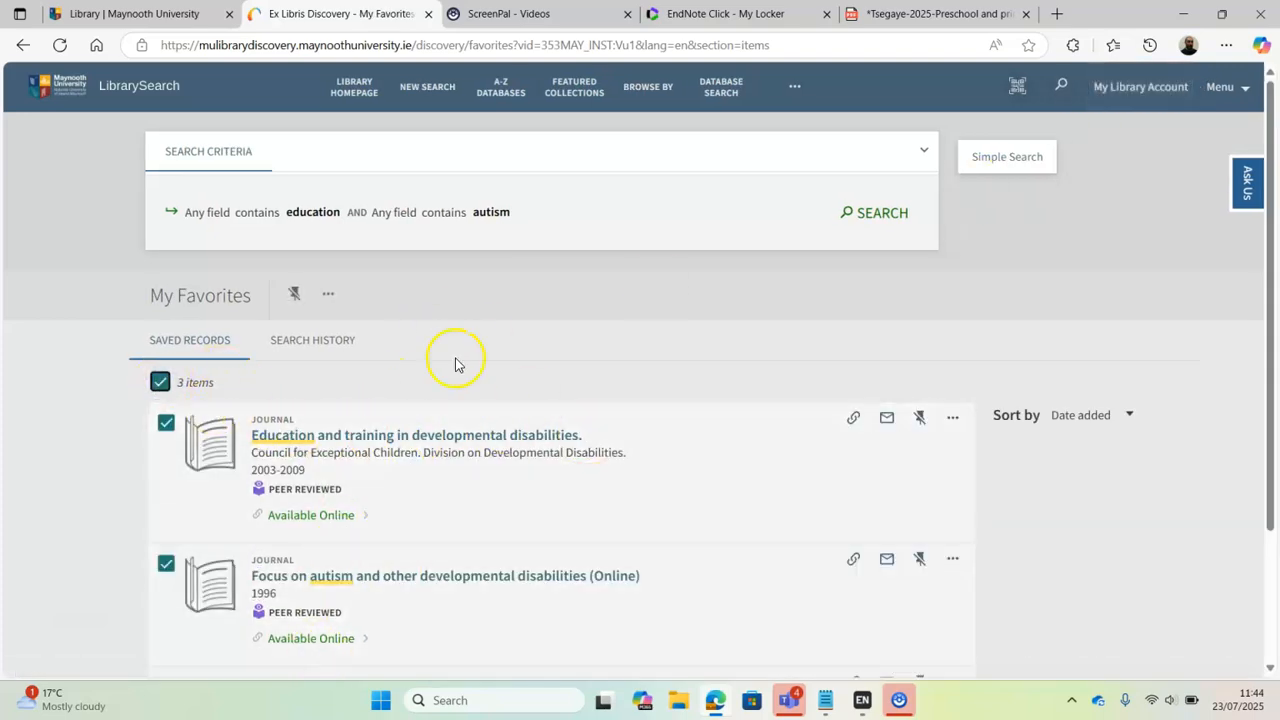
# Step: Download a RIS export of the three saved records in My Favorites
pyautogui.click(333, 298)
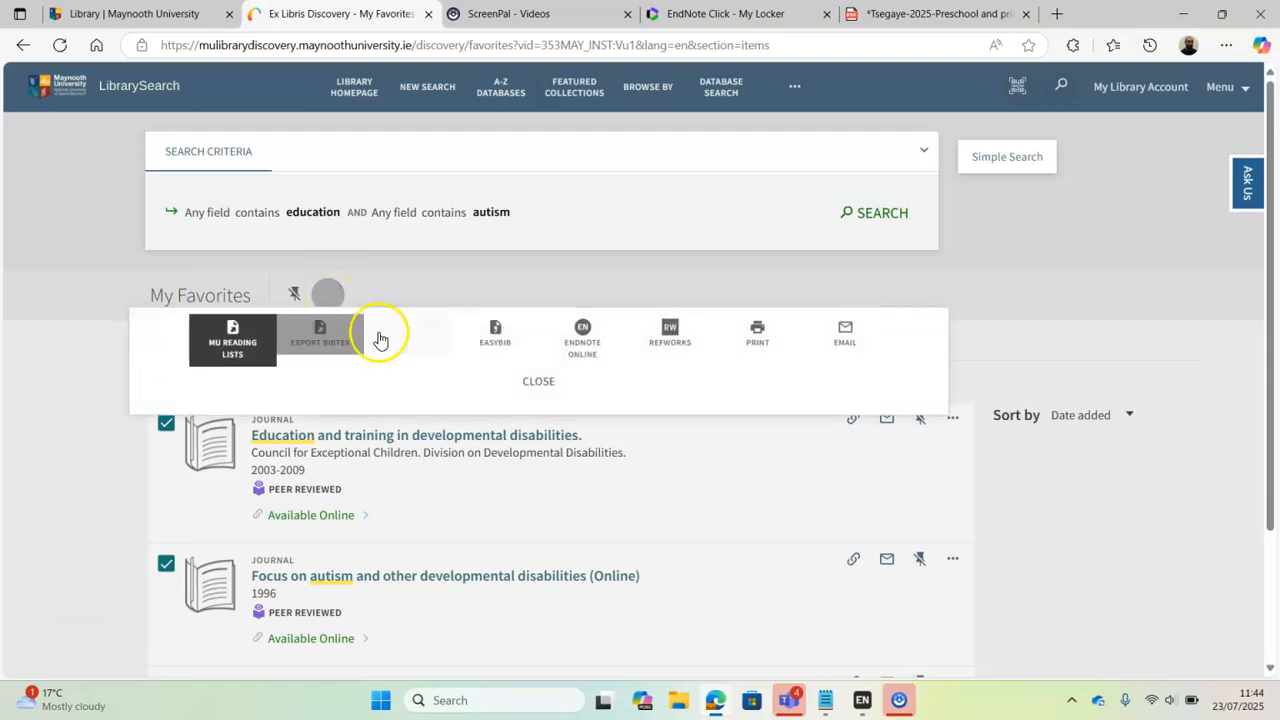
pyautogui.click(407, 337)
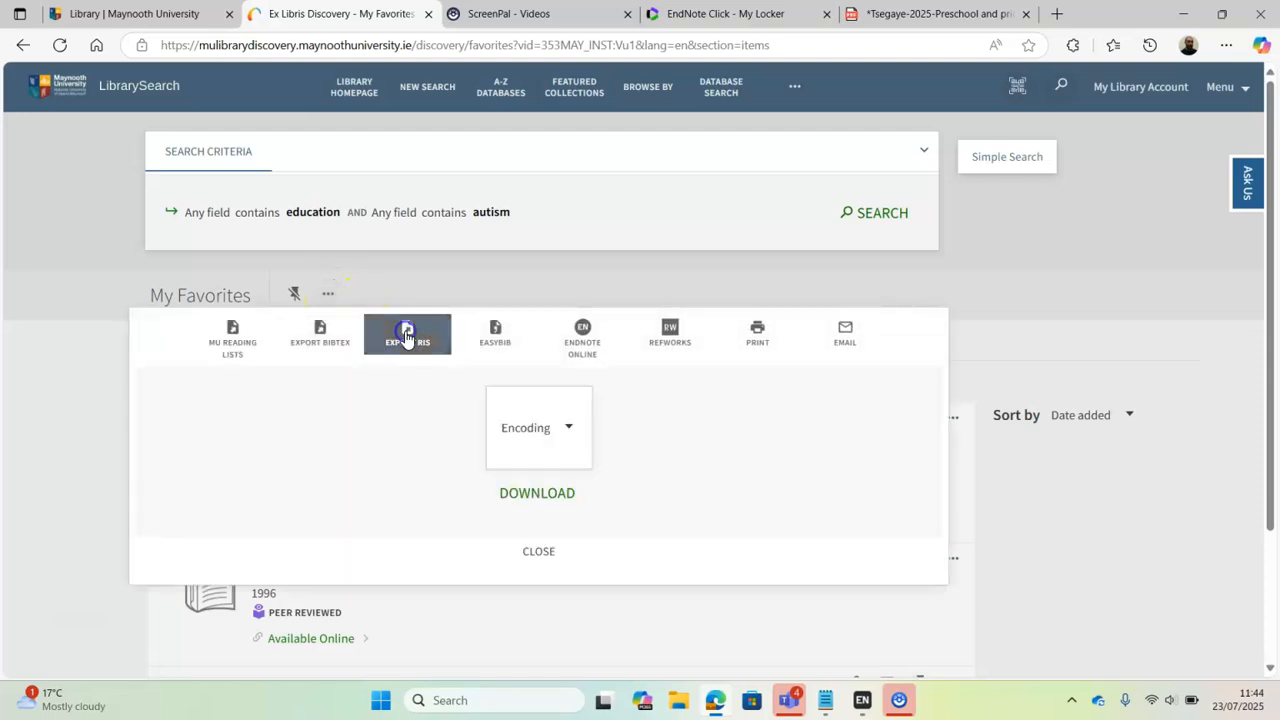
pyautogui.click(525, 492)
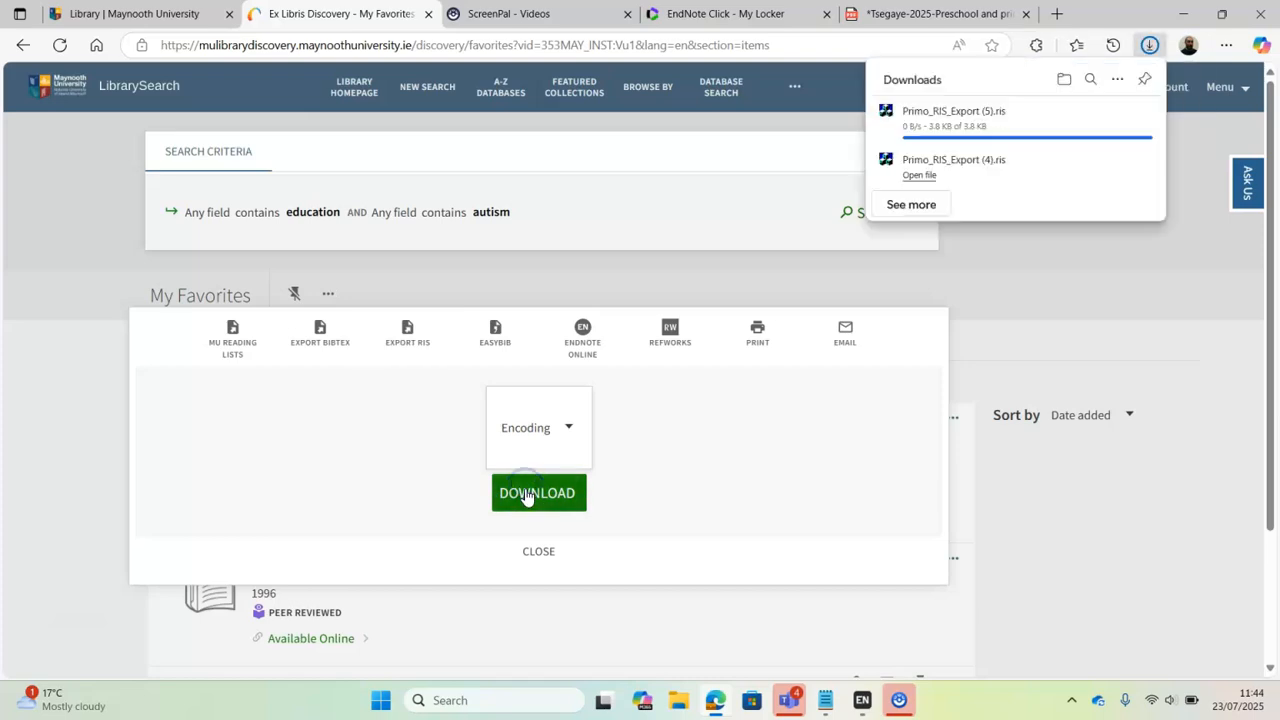
# Step: Open the favourites' downloaded RIS file twice, choosing EndNote as the export destination each time
pyautogui.click(920, 127)
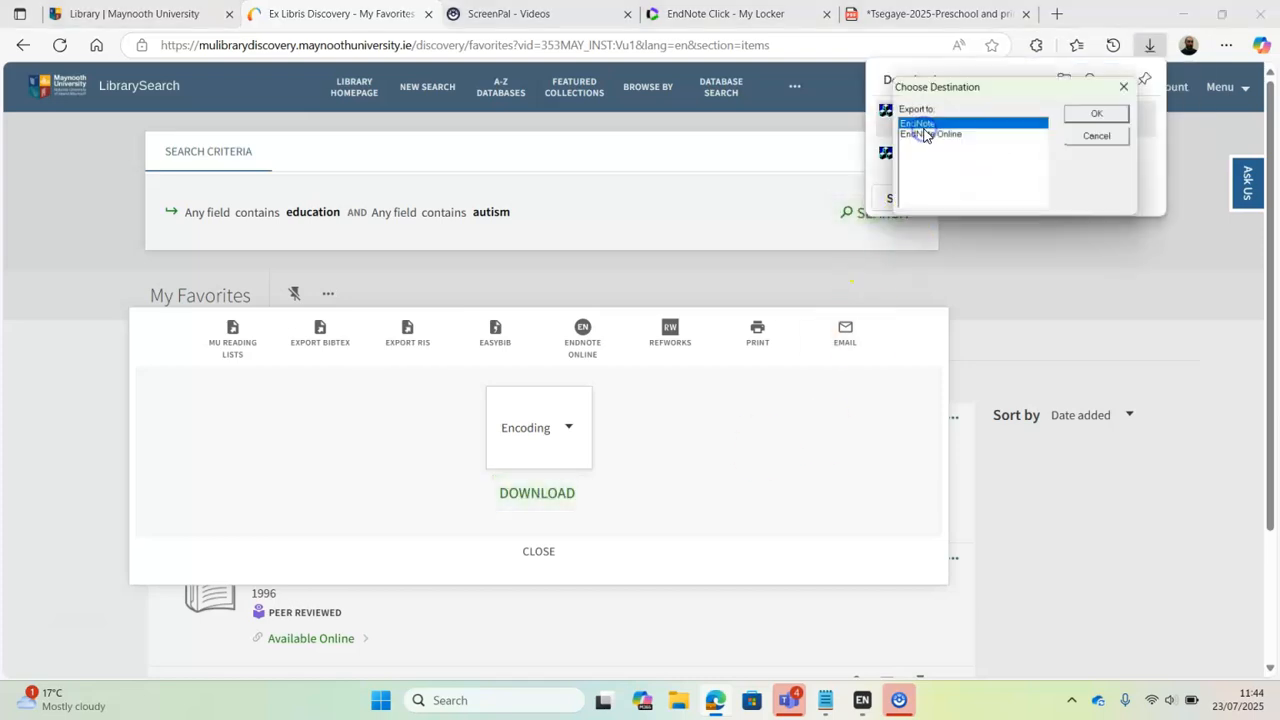
pyautogui.click(937, 124)
pyautogui.click(1100, 115)
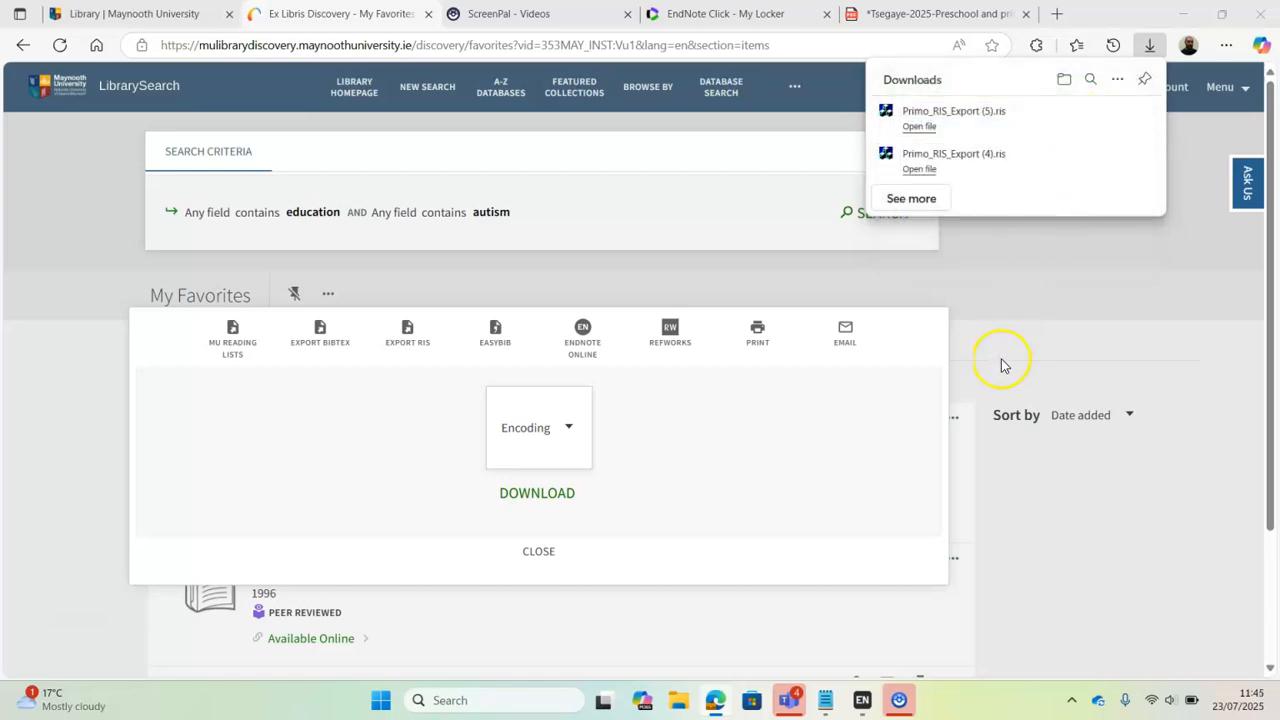
pyautogui.click(921, 127)
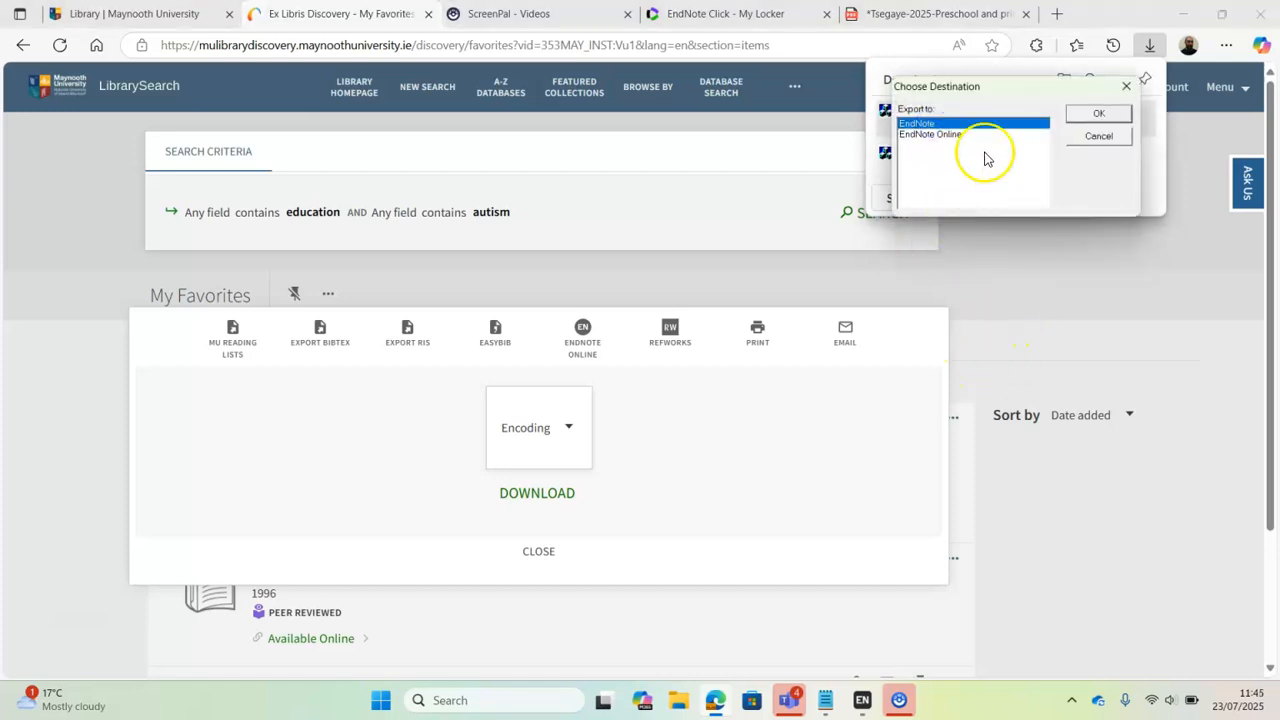
pyautogui.click(1097, 114)
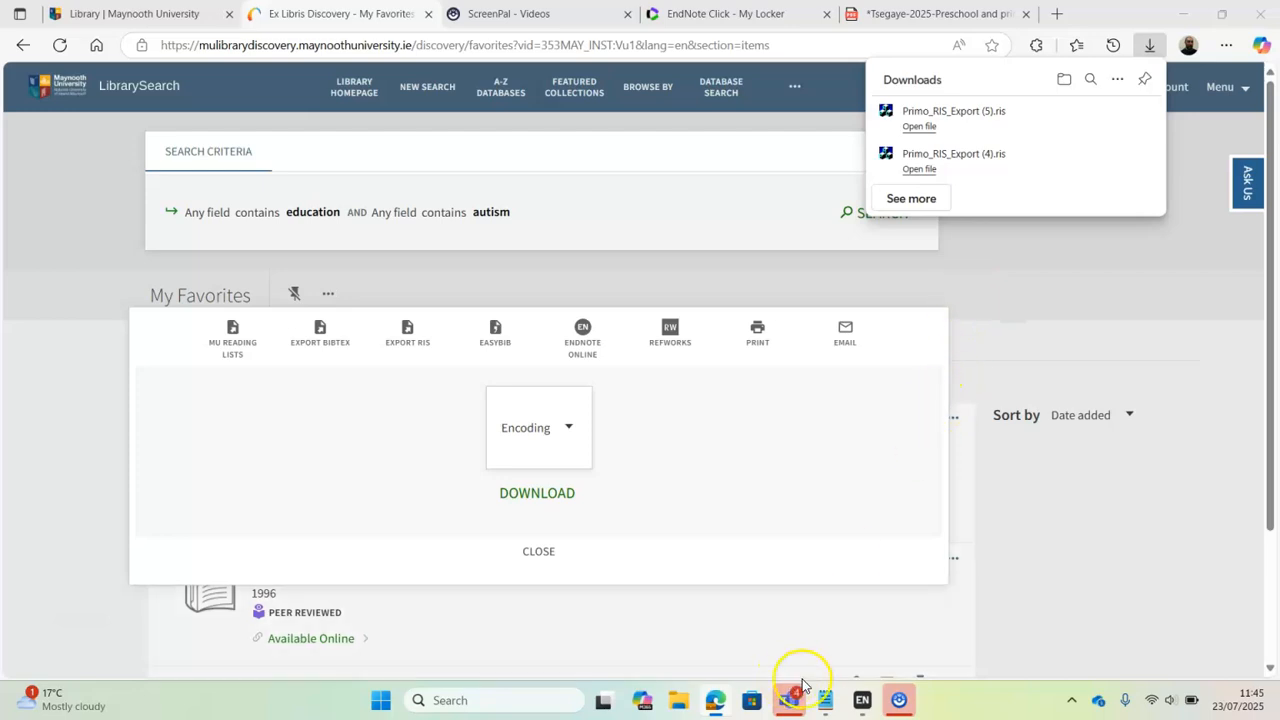
# Step: Switch to EndNote, continue past the Find Full Text Login, and check the 2010 and 2003 imported references
pyautogui.click(860, 705)
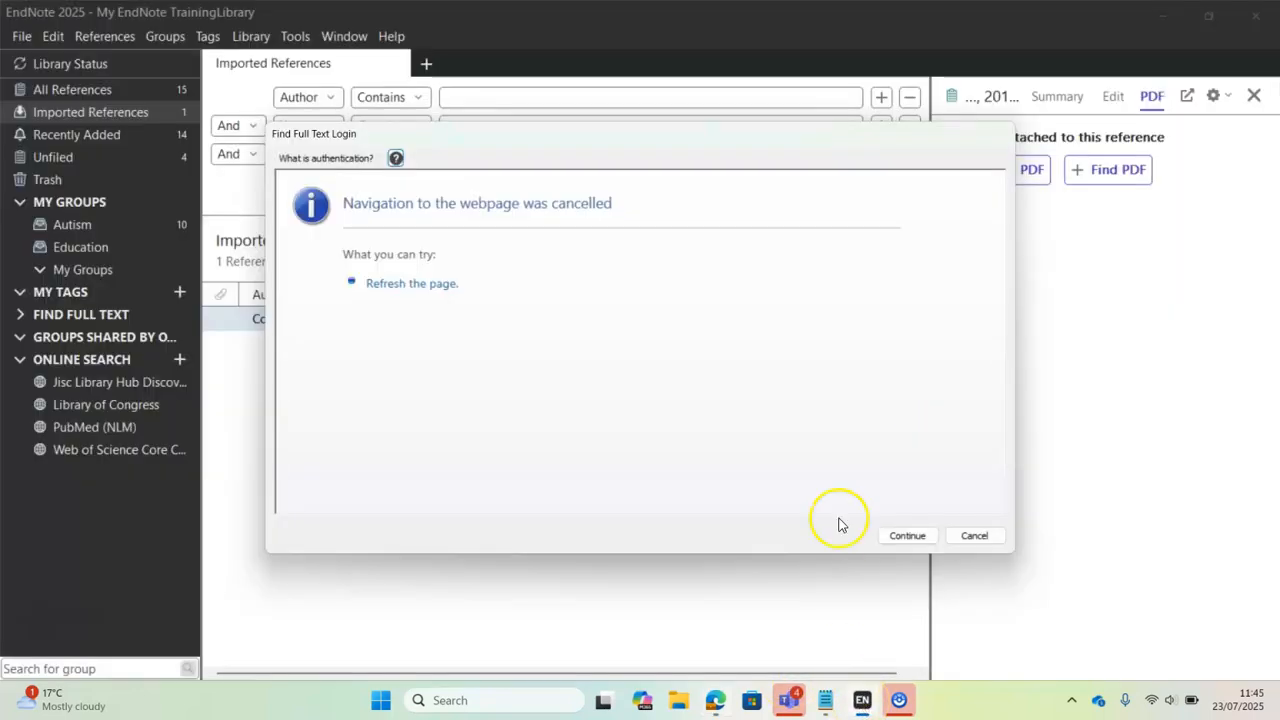
pyautogui.click(907, 537)
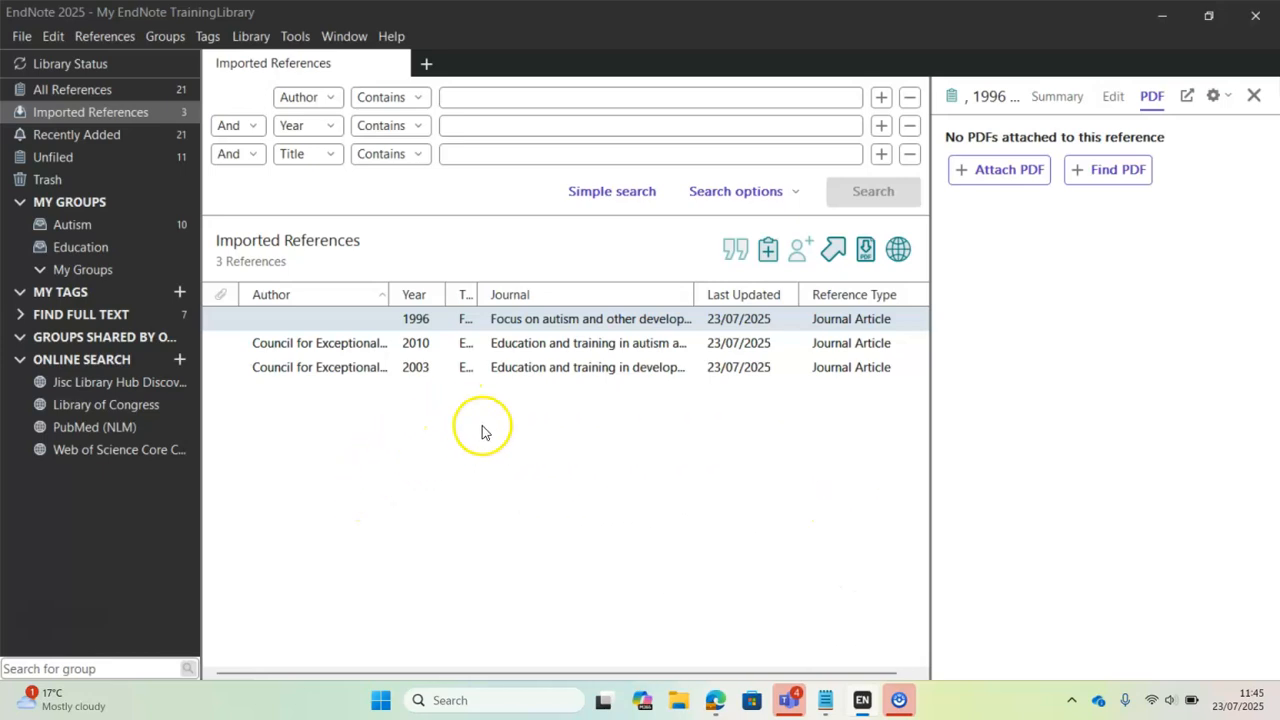
pyautogui.click(515, 343)
pyautogui.click(525, 372)
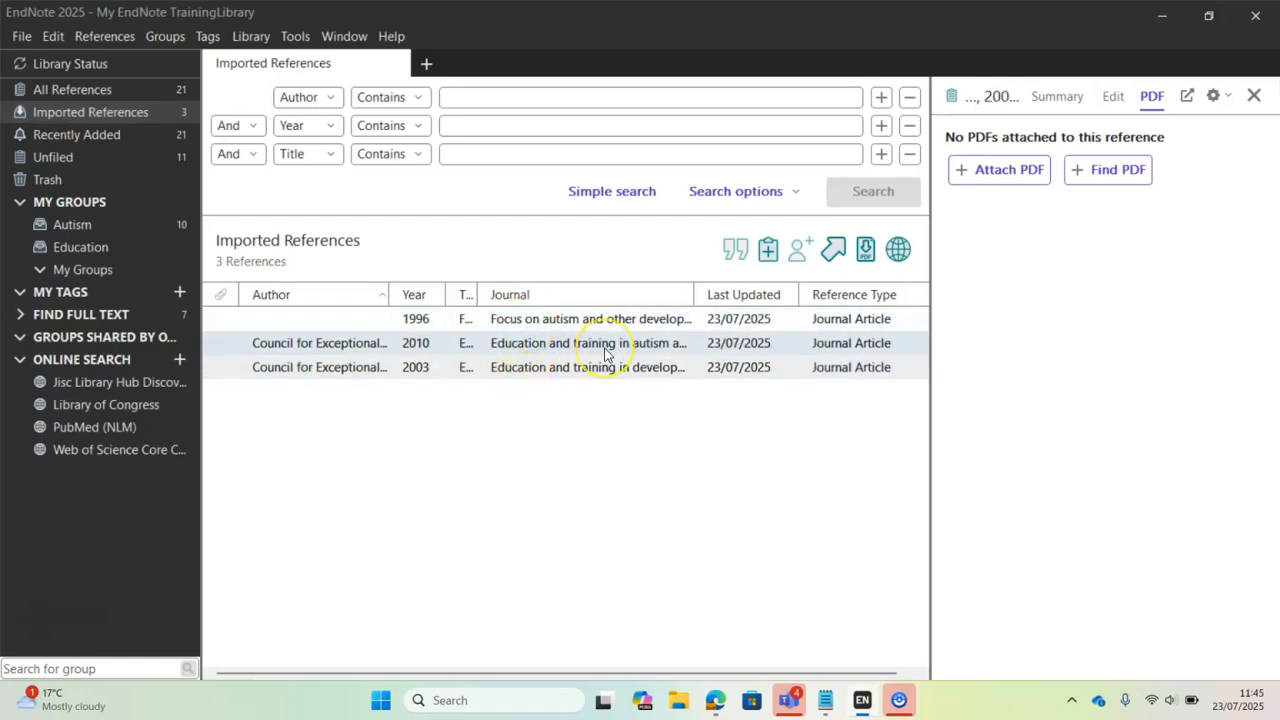
pyautogui.hotkey('ctrl', 'a')
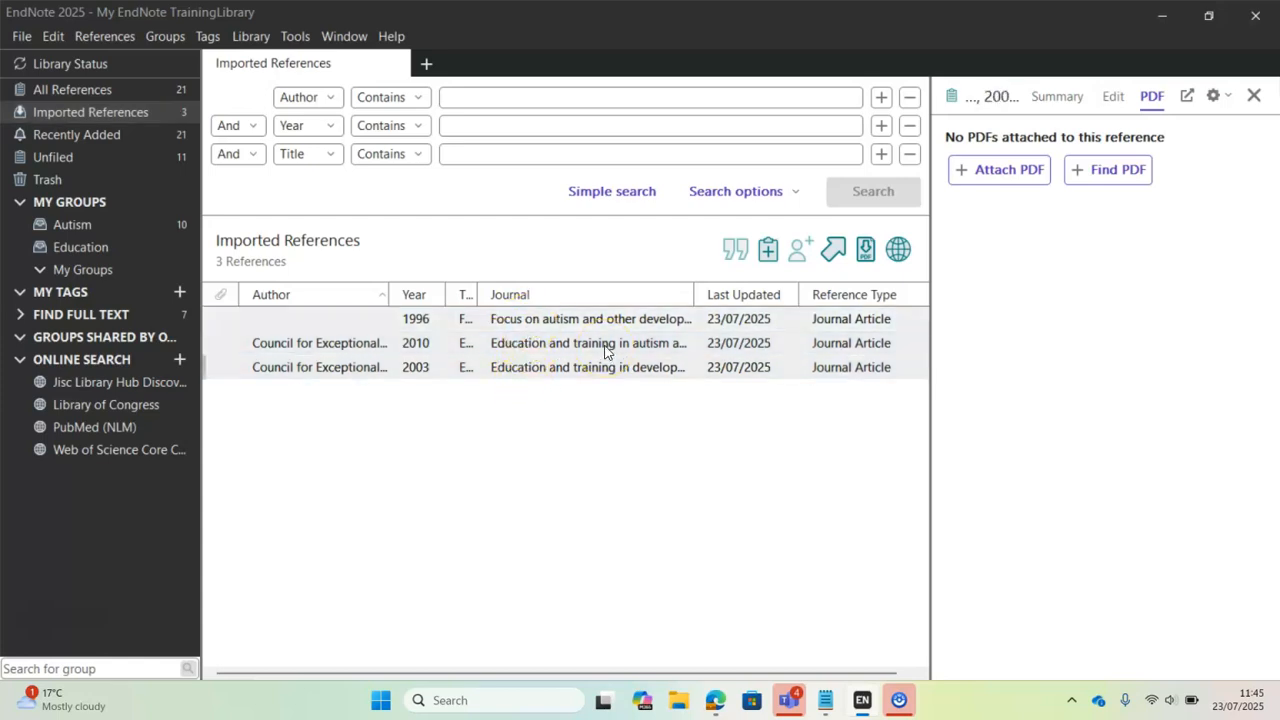
pyautogui.click(120, 40)
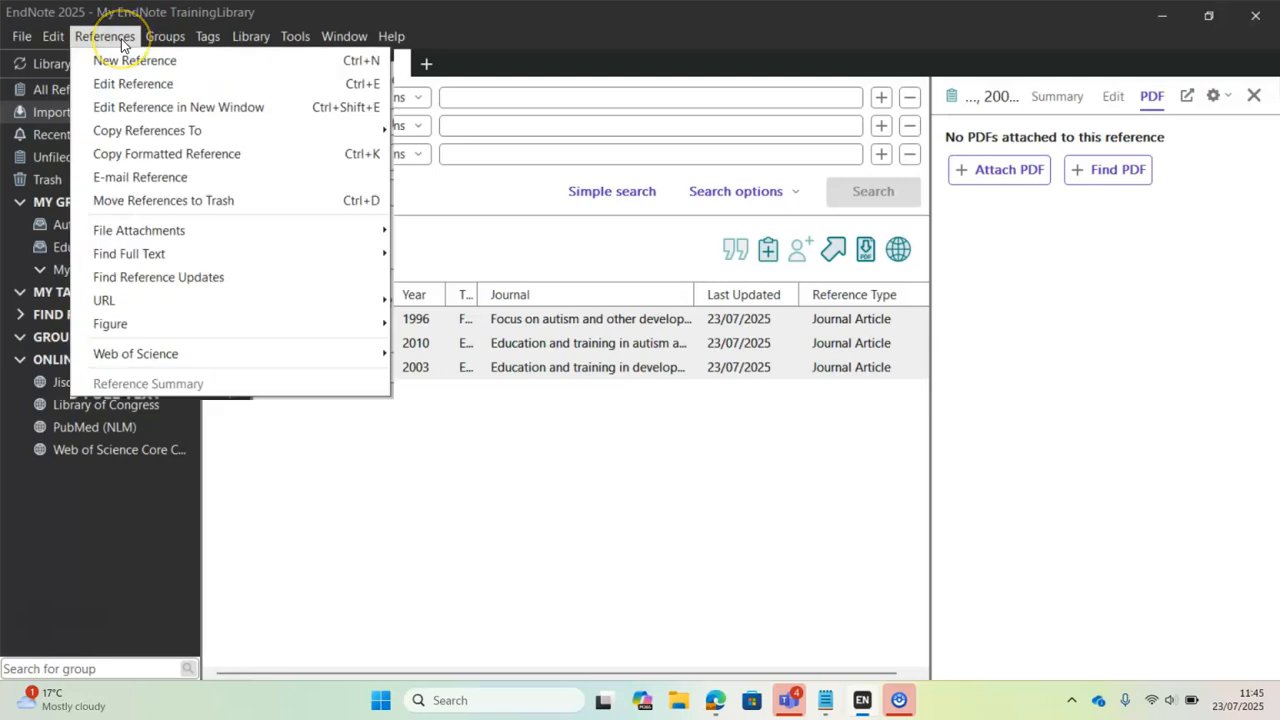
pyautogui.moveTo(157, 37)
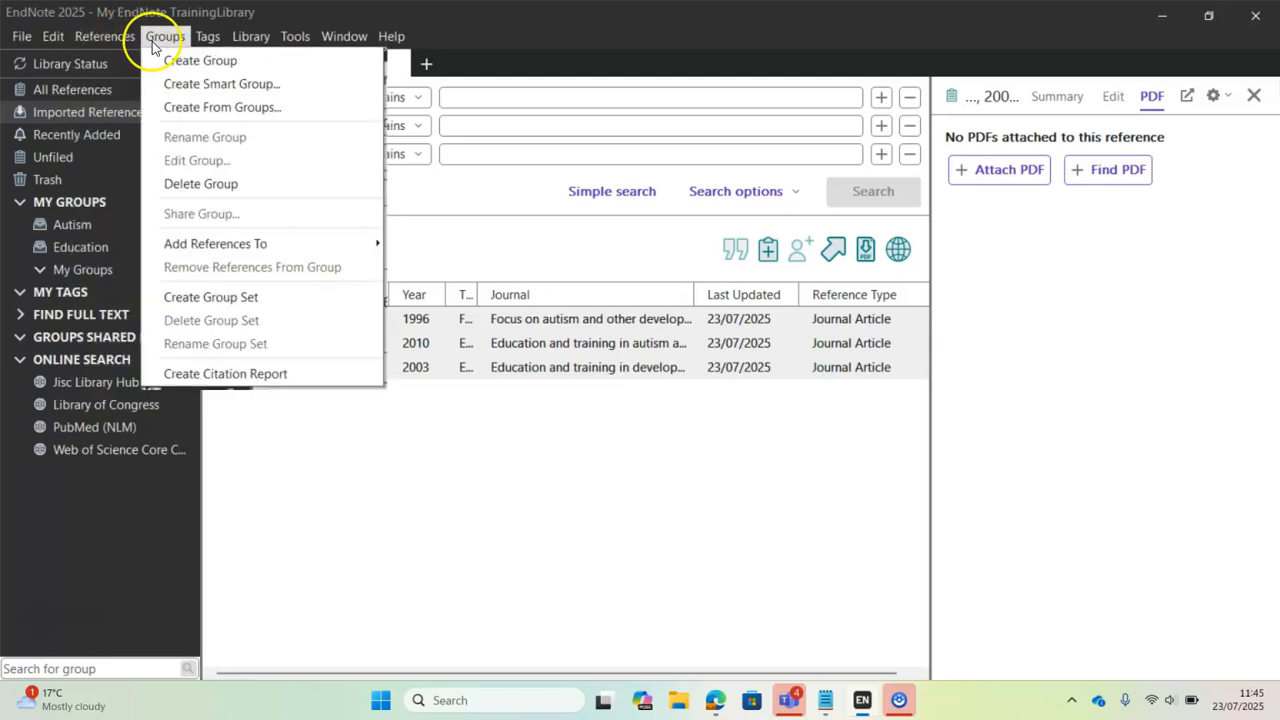
pyautogui.moveTo(213, 247)
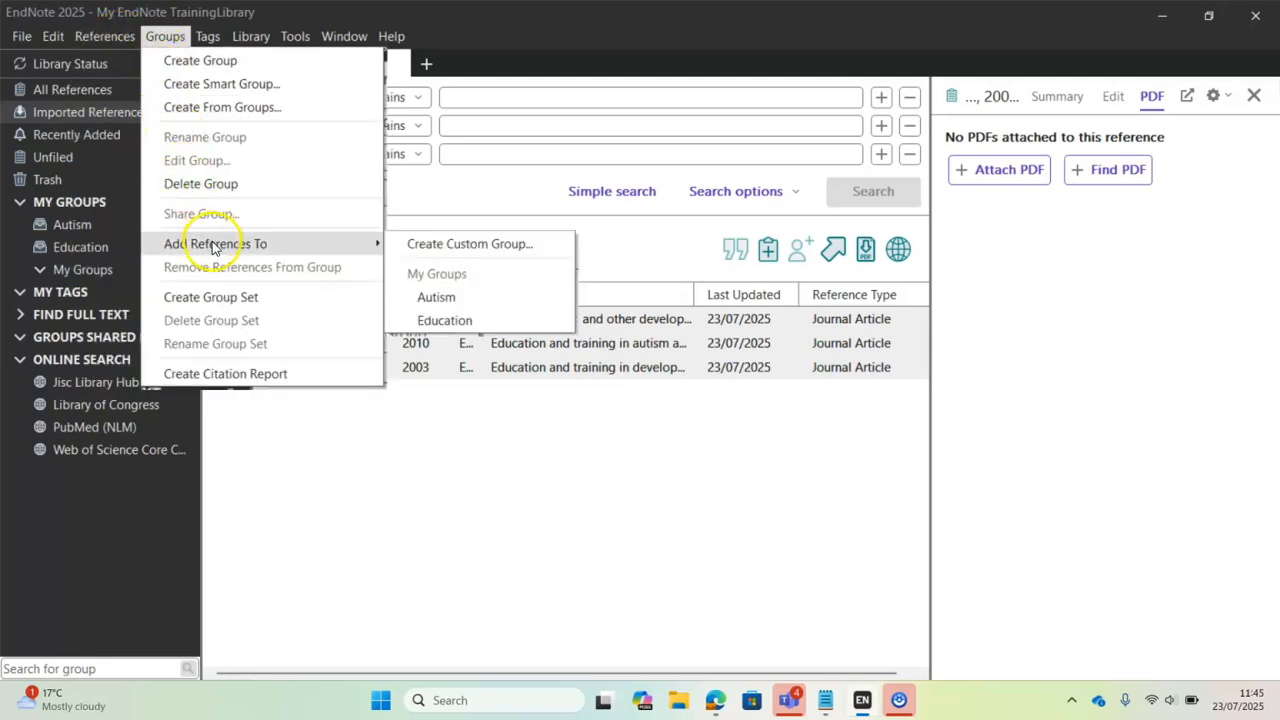
pyautogui.click(566, 445)
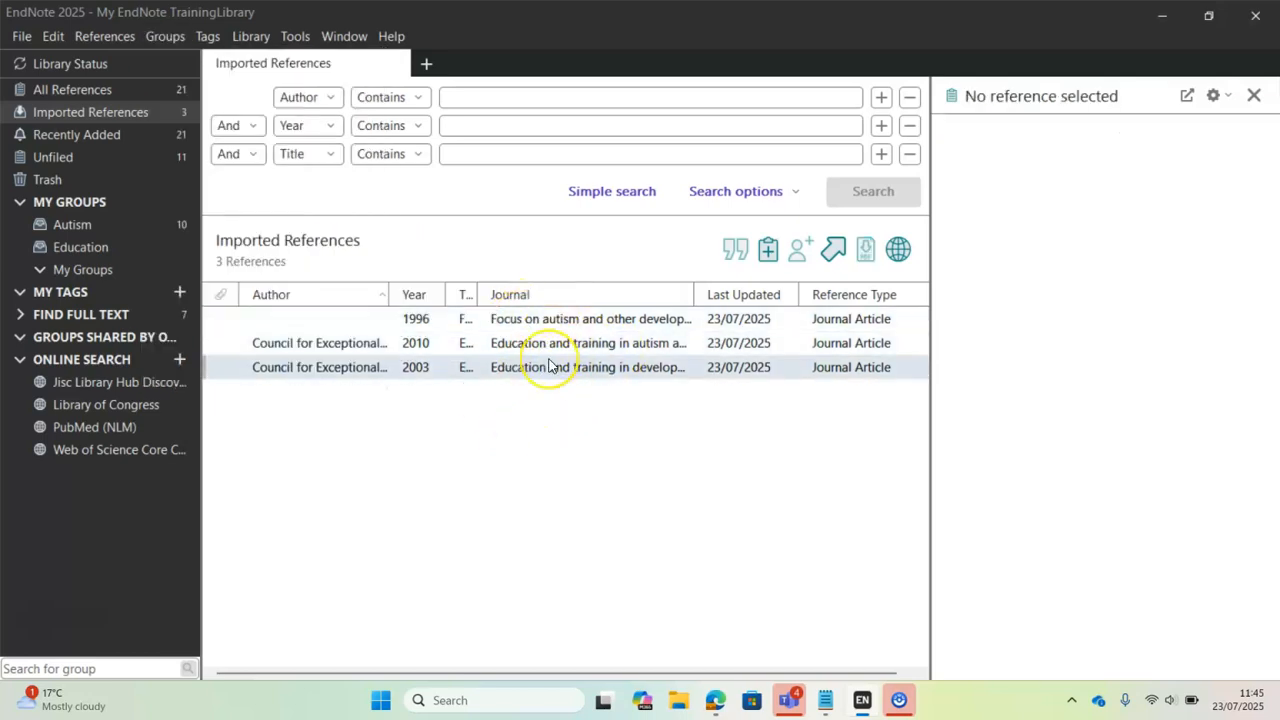
# Step: Add all three imported references to the Education group
pyautogui.hotkey('ctrl', 'a')
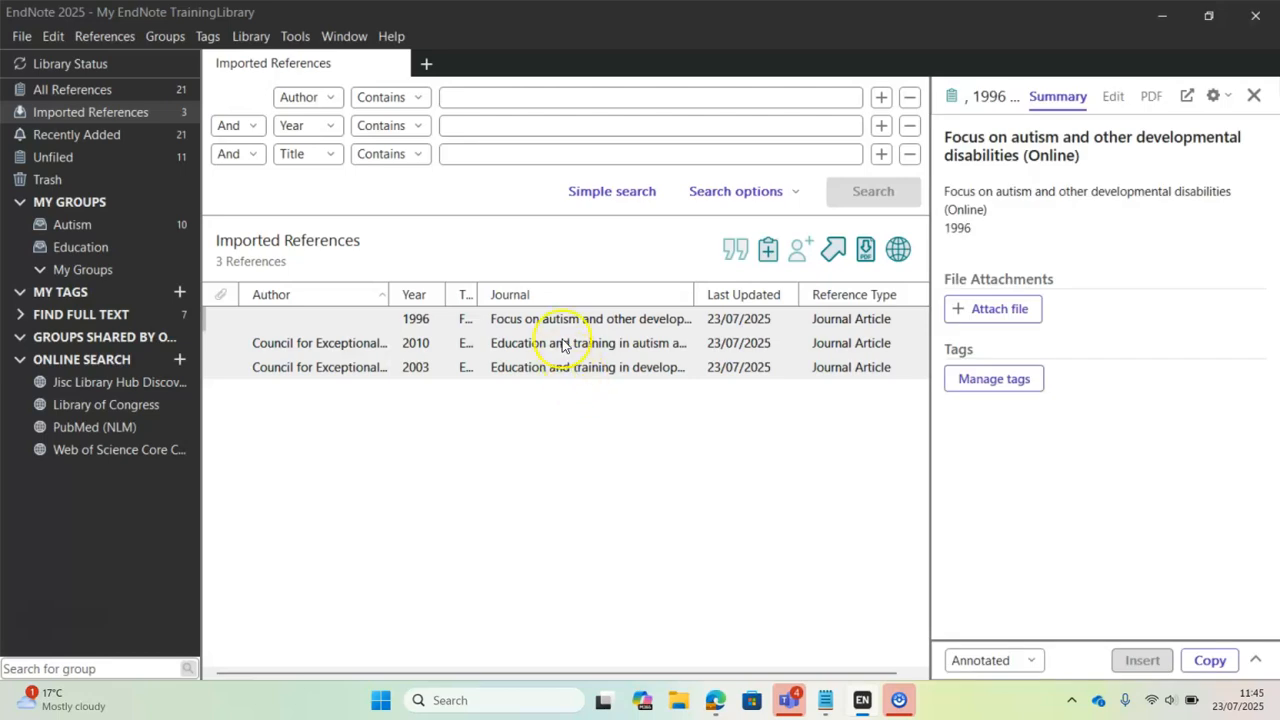
pyautogui.rightClick(563, 345)
pyautogui.moveTo(697, 195)
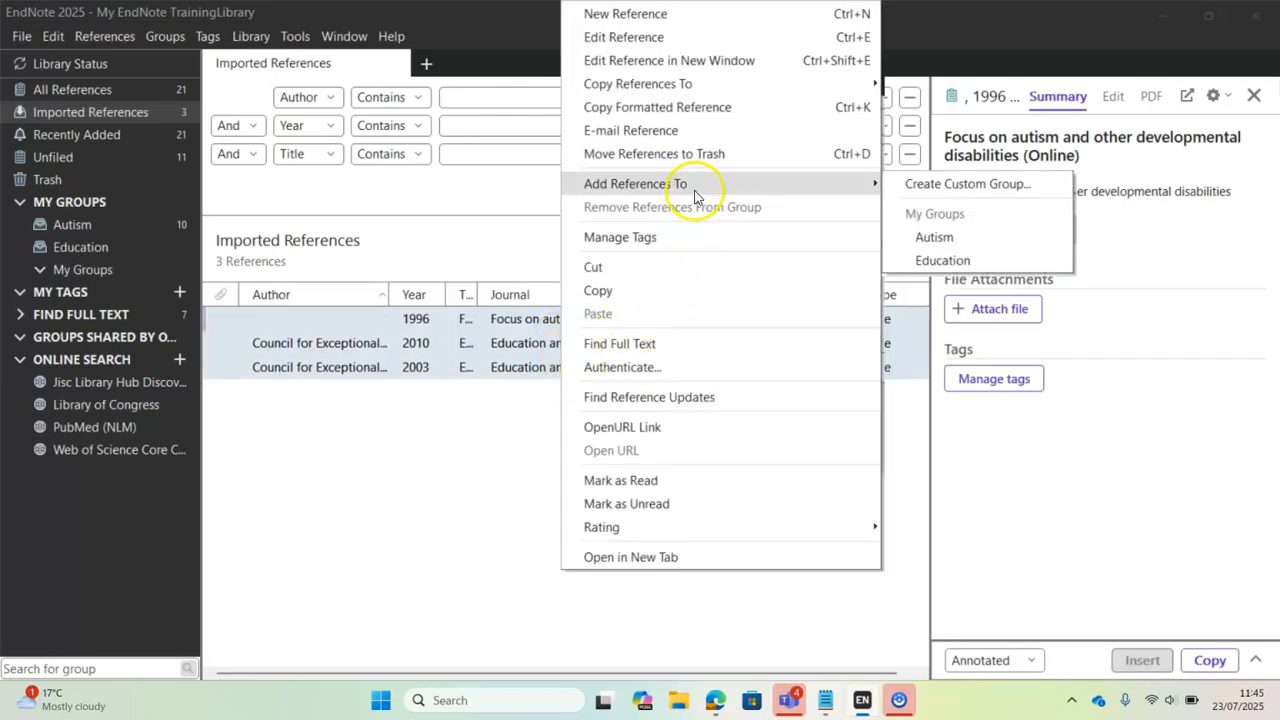
pyautogui.click(945, 261)
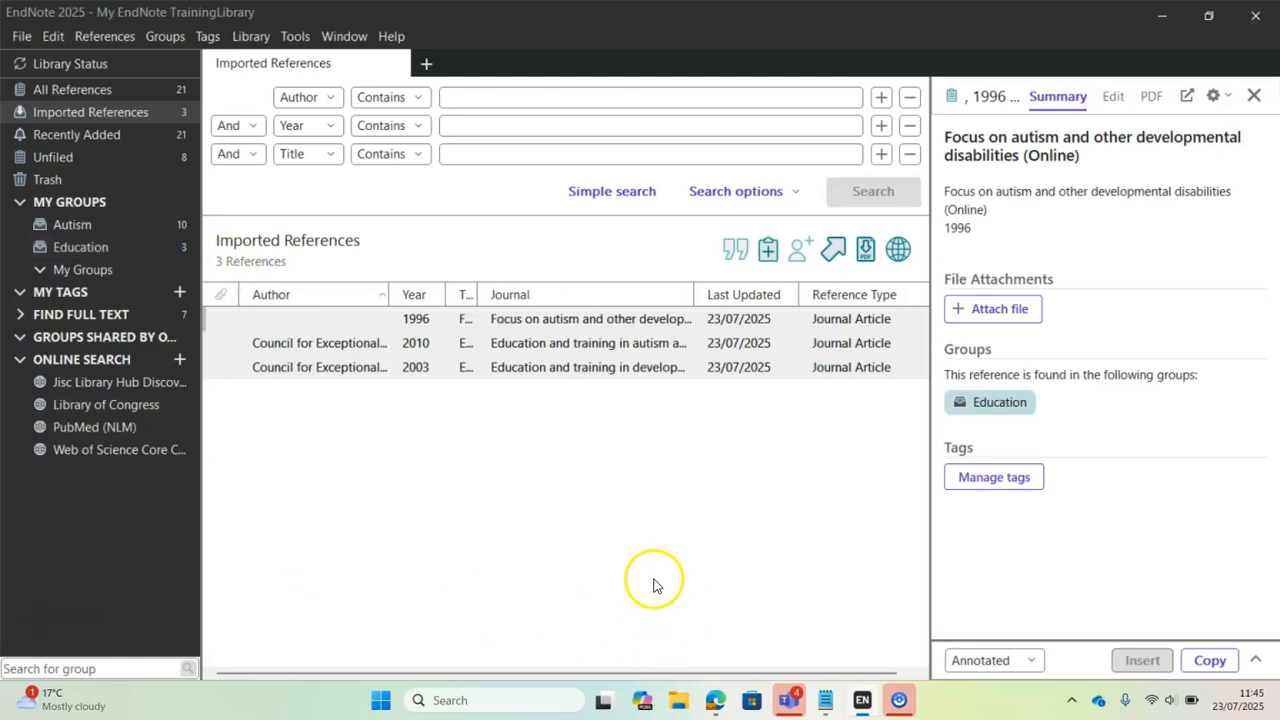
# Step: Return to the browser and open the A-Z Databases list from the Maynooth University Library page
pyautogui.moveTo(715, 698)
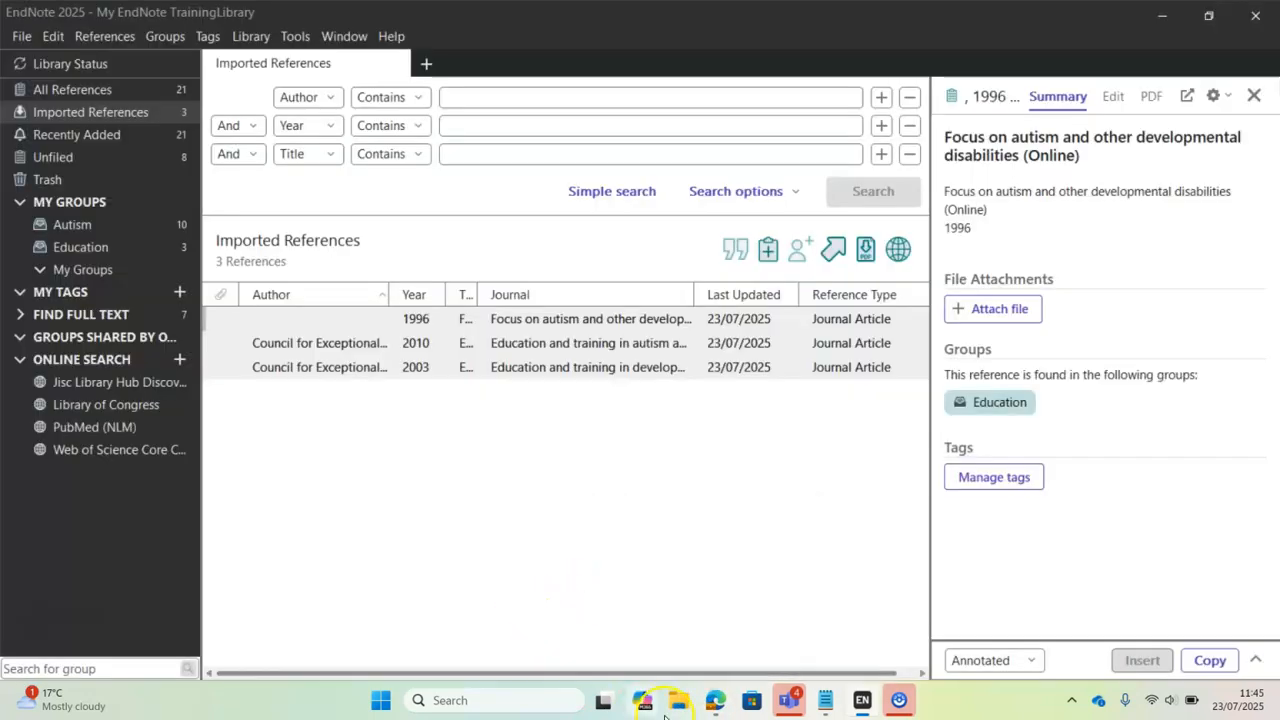
pyautogui.click(724, 705)
pyautogui.click(577, 272)
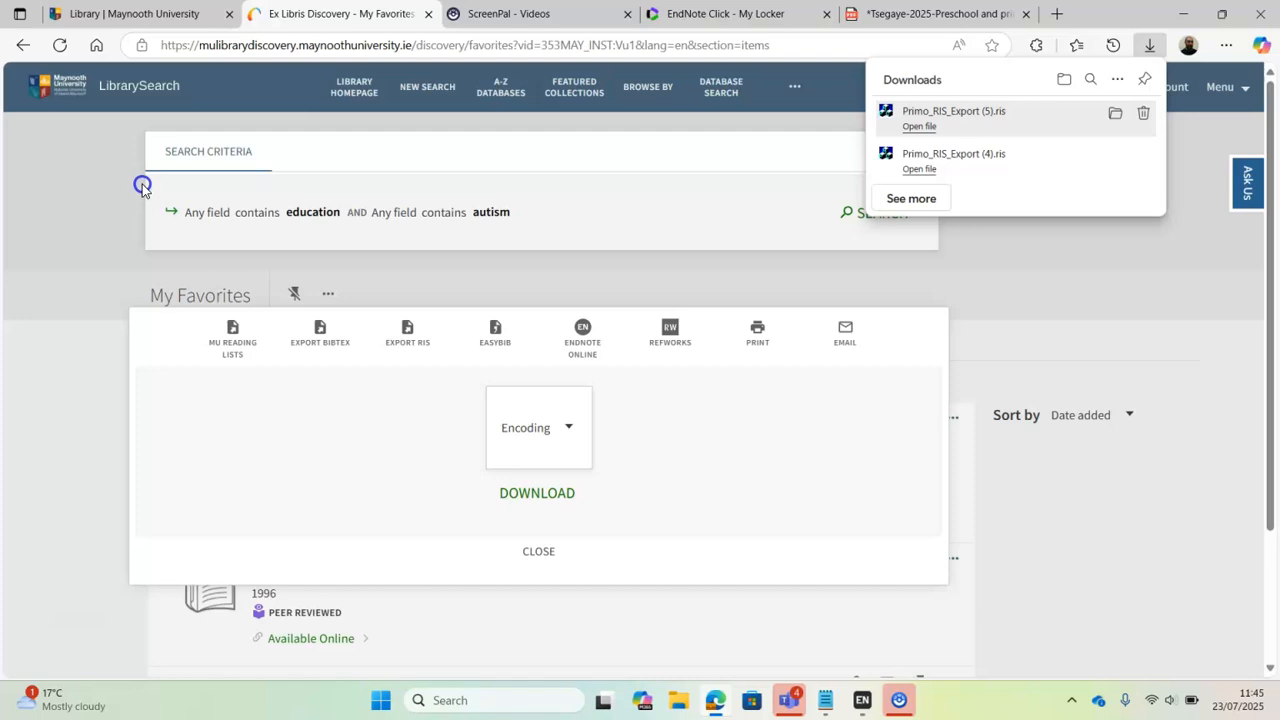
pyautogui.click(117, 14)
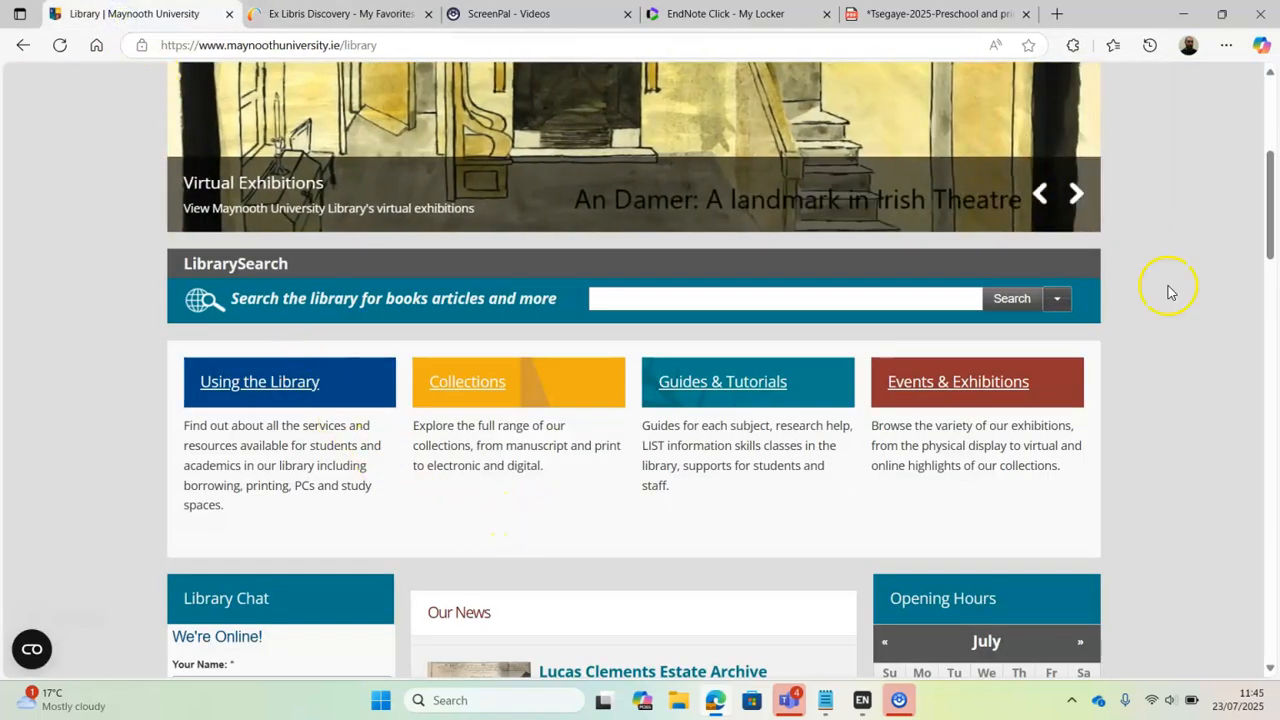
pyautogui.moveTo(1270, 168); pyautogui.dragTo(1274, 365)
pyautogui.click(197, 348)
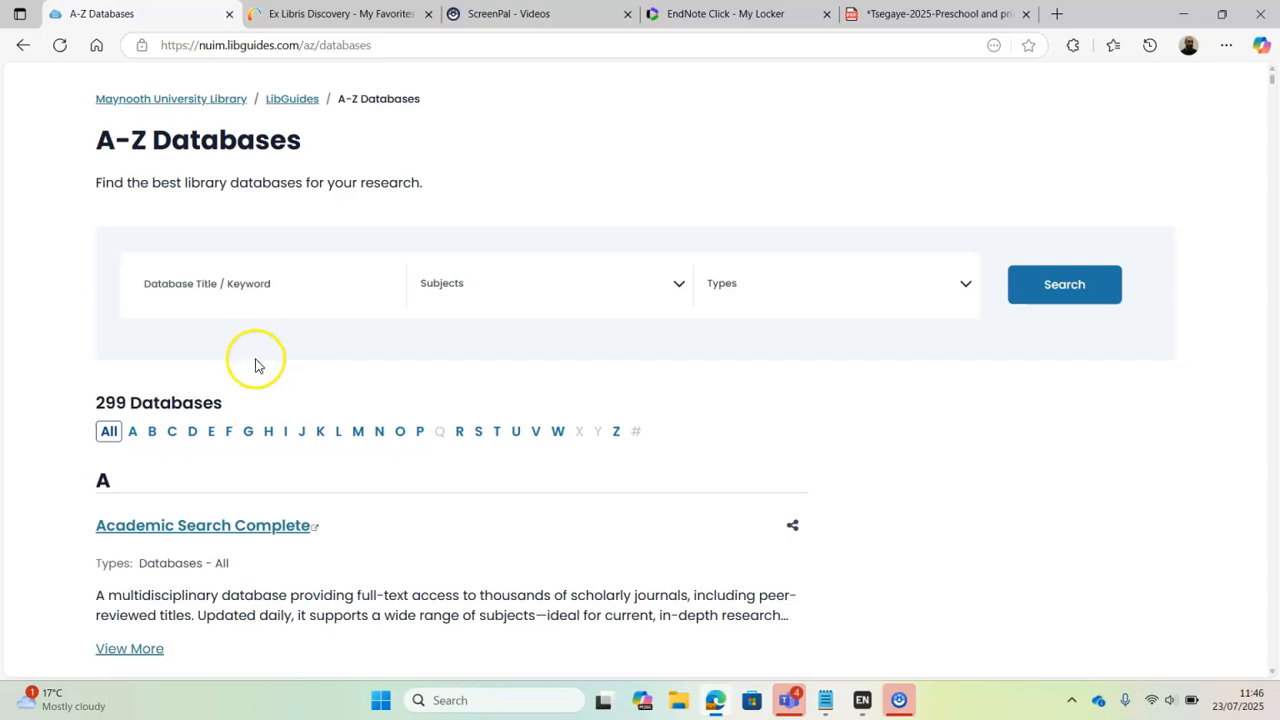
# Step: Filter the A-Z Databases list to the letter S and open the Scopus database
pyautogui.click(476, 440)
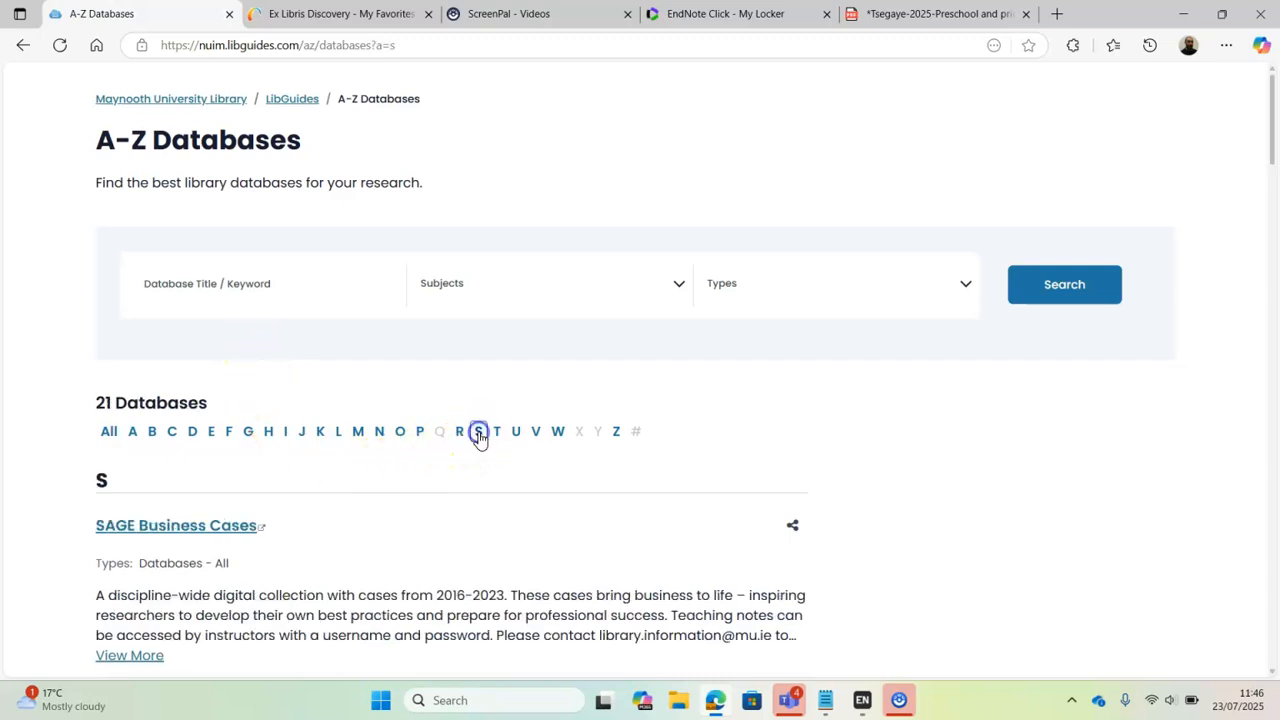
pyautogui.moveTo(1272, 145); pyautogui.dragTo(1275, 372)
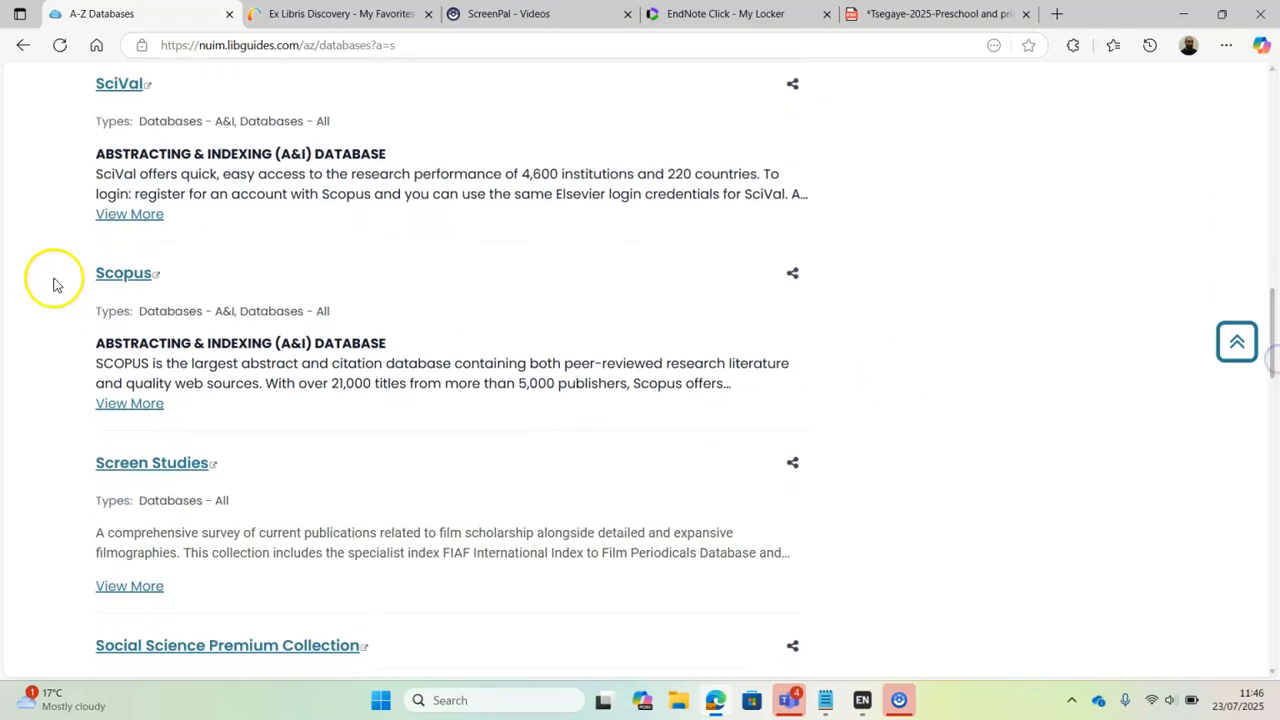
pyautogui.click(125, 275)
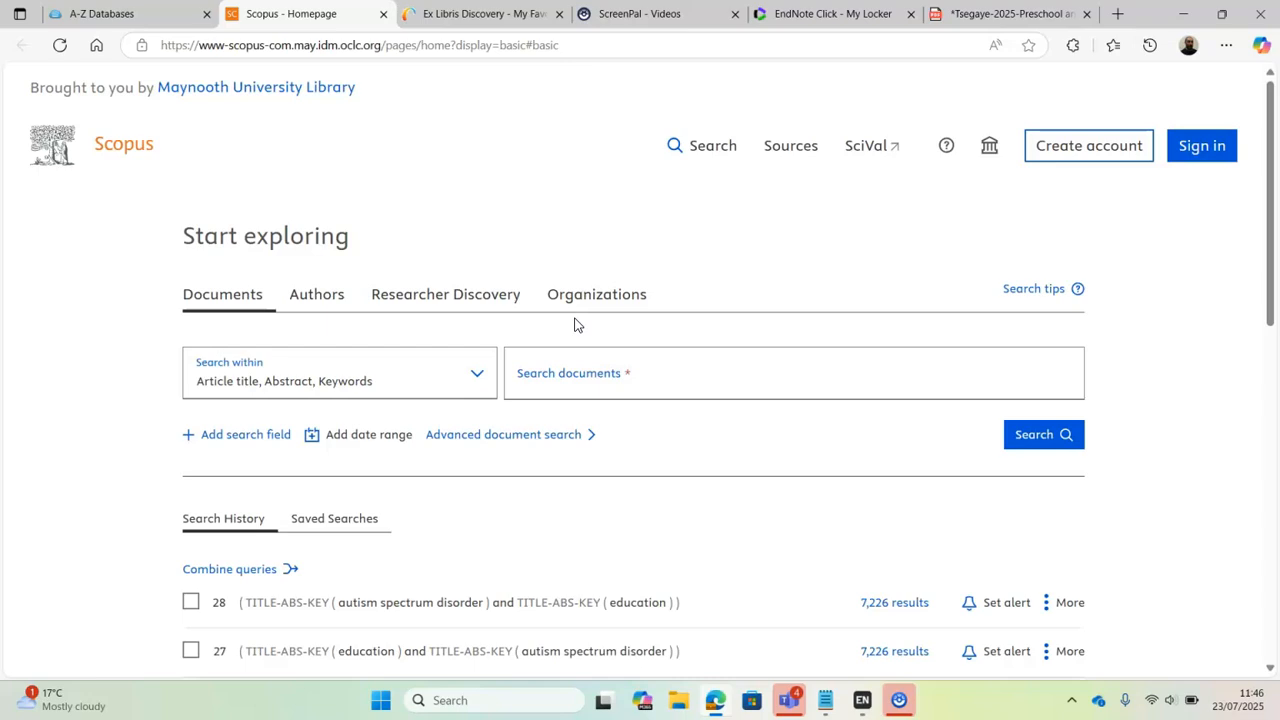
# Step: Search Scopus documents for education AND autism spectrum disorder within article title, abstract and keywords
pyautogui.click(612, 376)
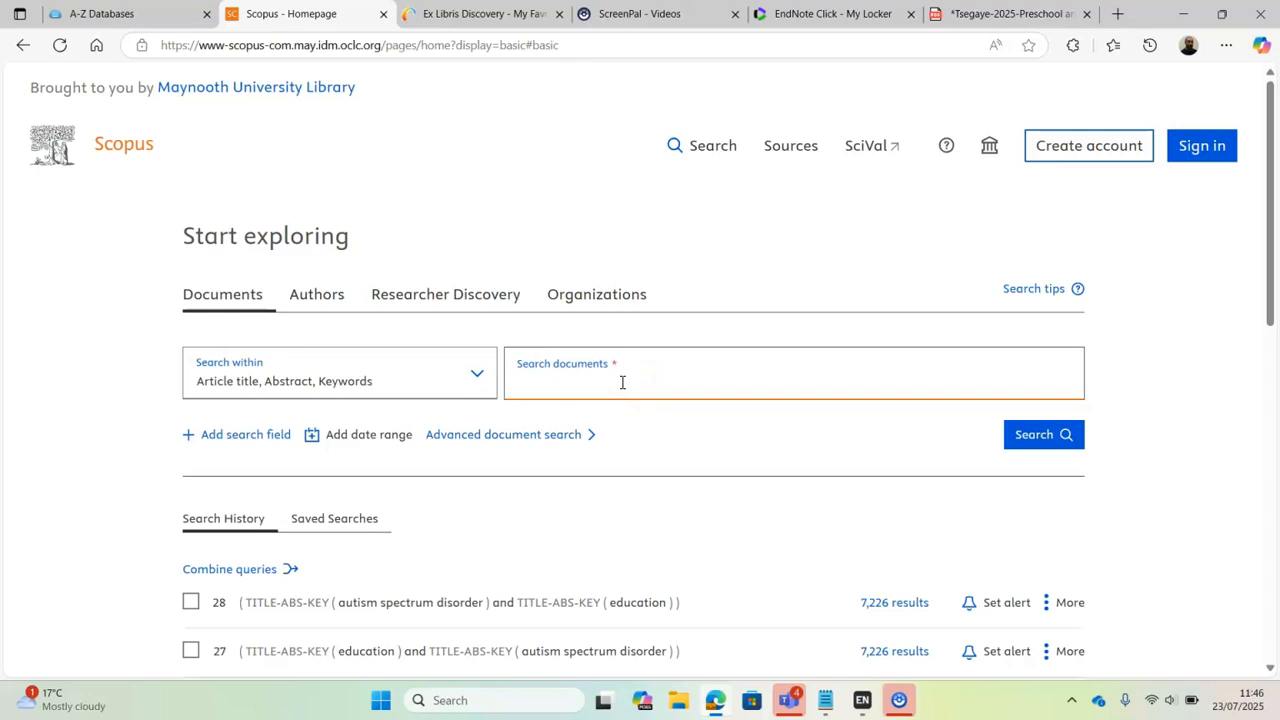
pyautogui.write('education')
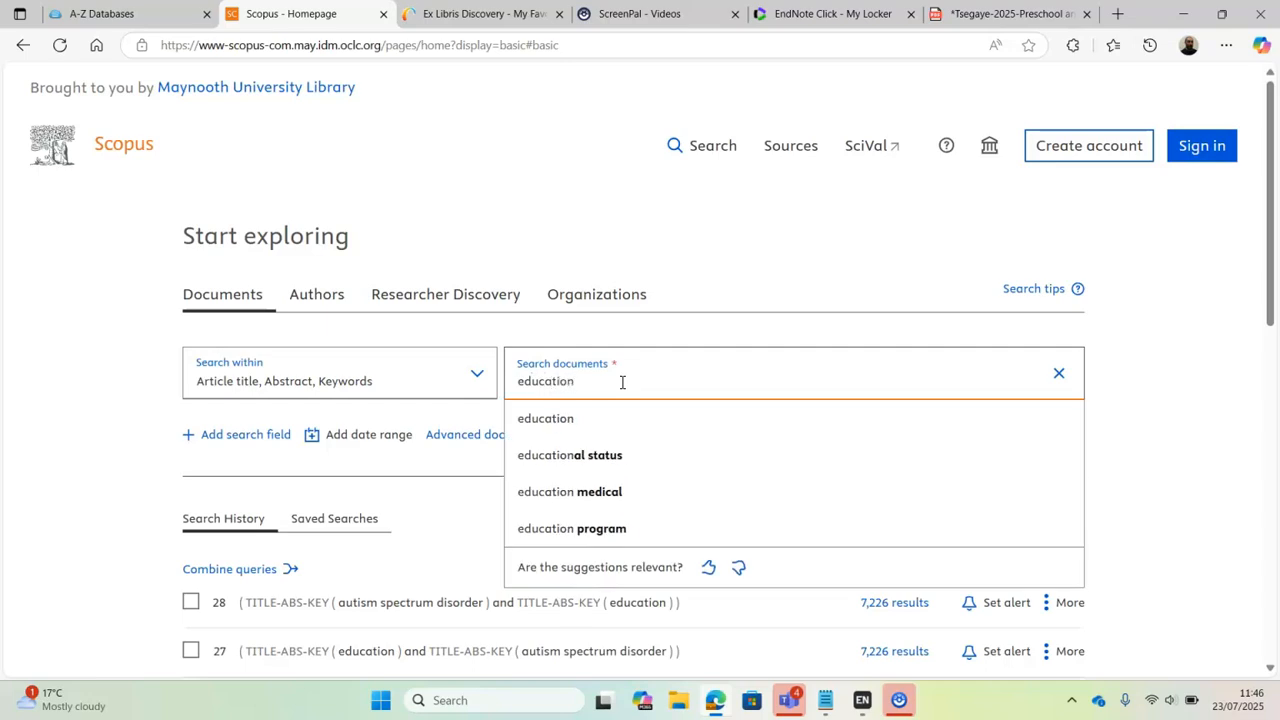
pyautogui.click(216, 436)
pyautogui.click(561, 482)
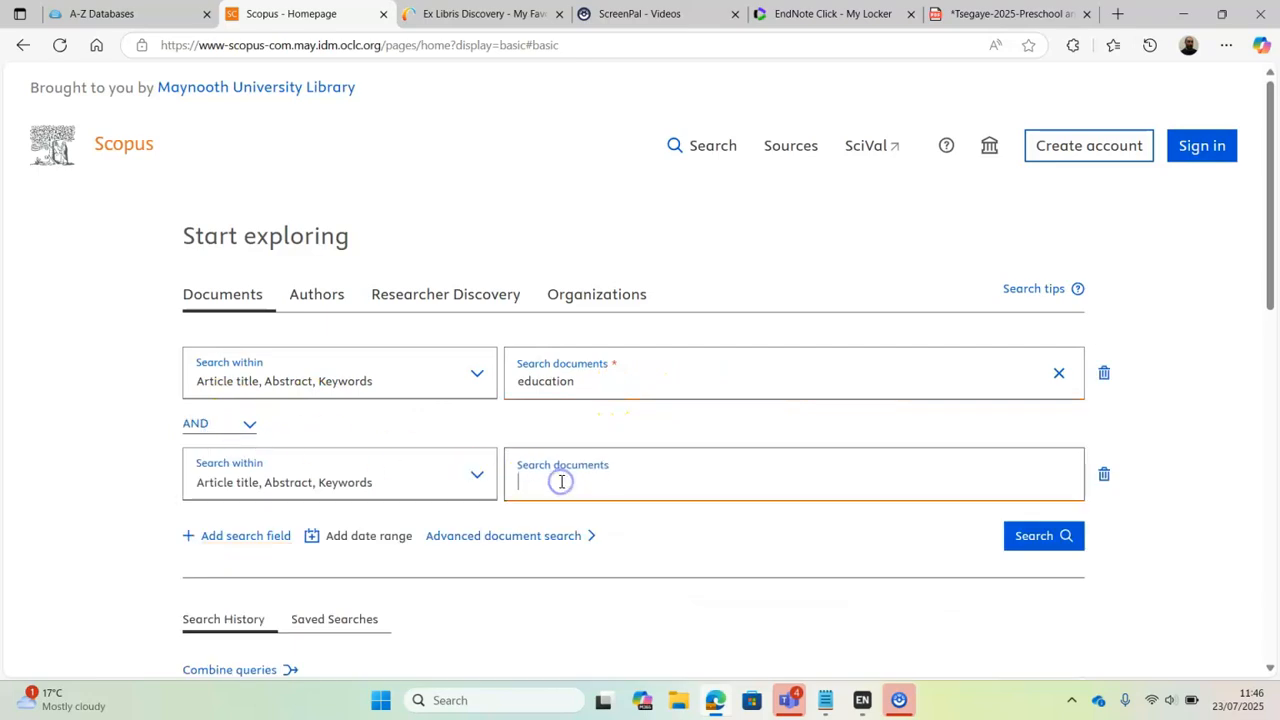
pyautogui.write('autism')
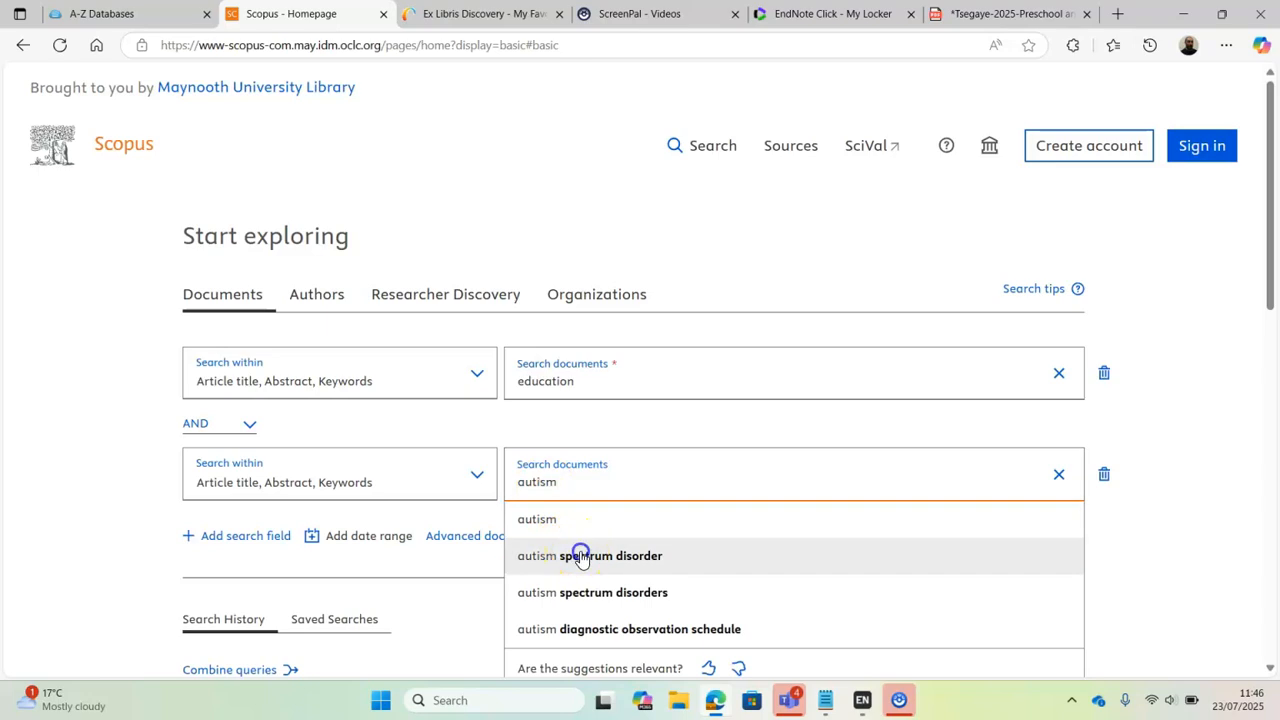
pyautogui.click(571, 556)
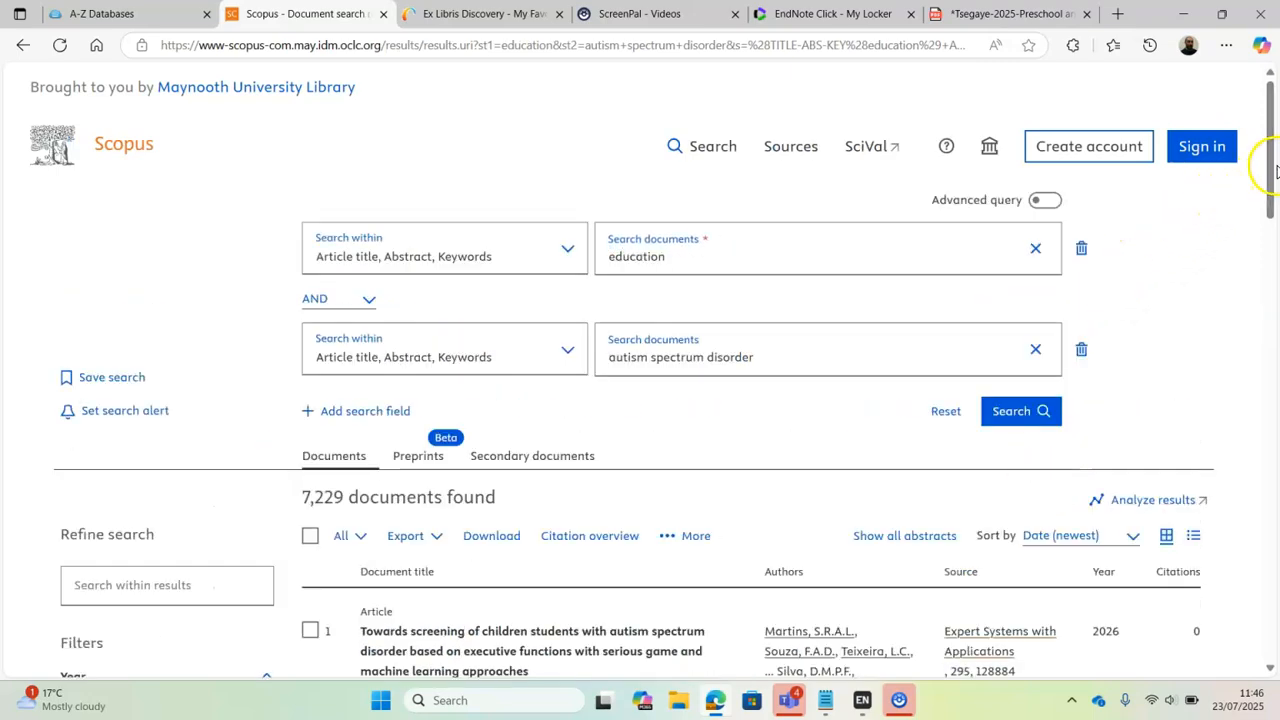
# Step: Select the first three Scopus results and try to export their citation information to EndNote as a RIS file
pyautogui.moveTo(1272, 168); pyautogui.dragTo(1267, 236)
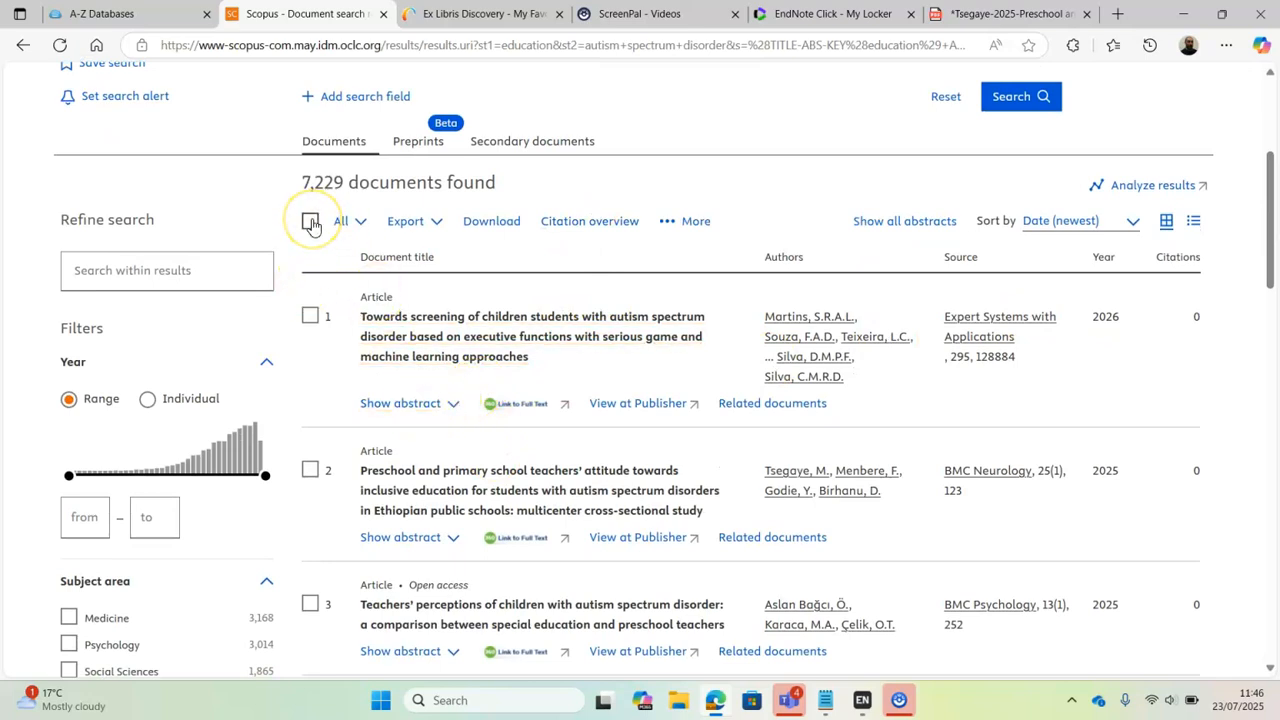
pyautogui.click(309, 317)
pyautogui.click(309, 470)
pyautogui.click(309, 607)
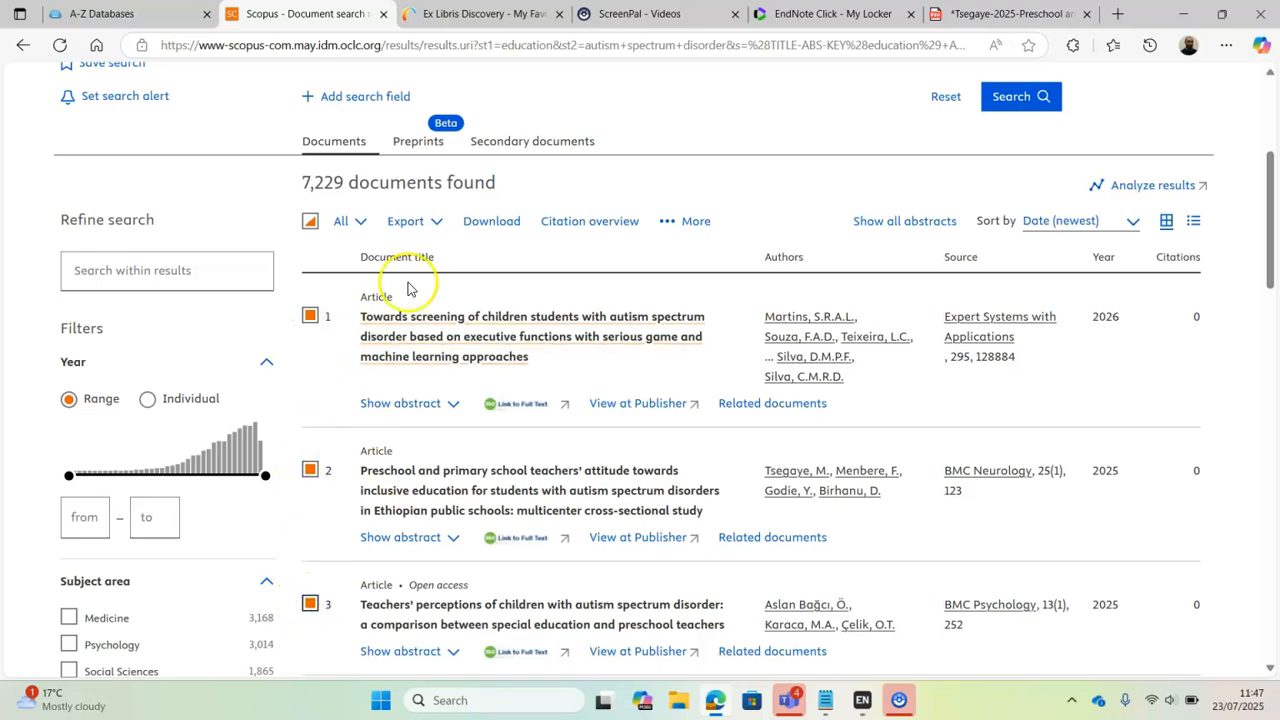
pyautogui.click(425, 221)
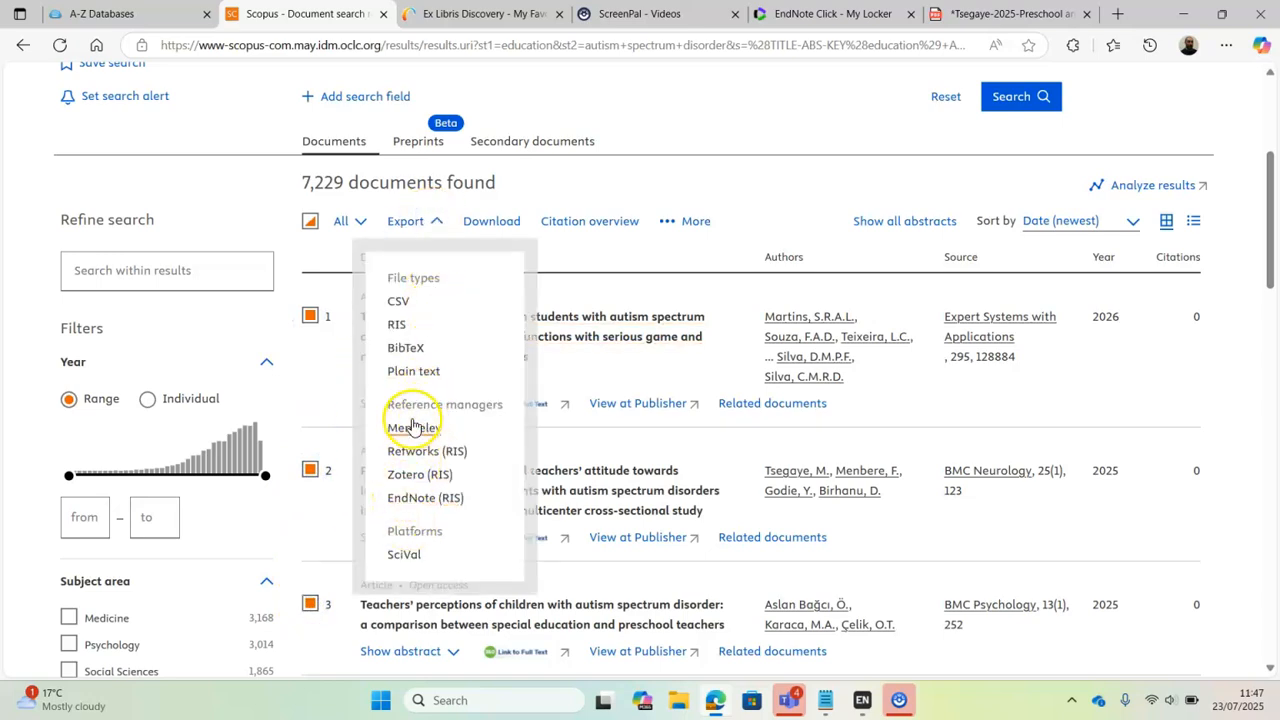
pyautogui.click(420, 499)
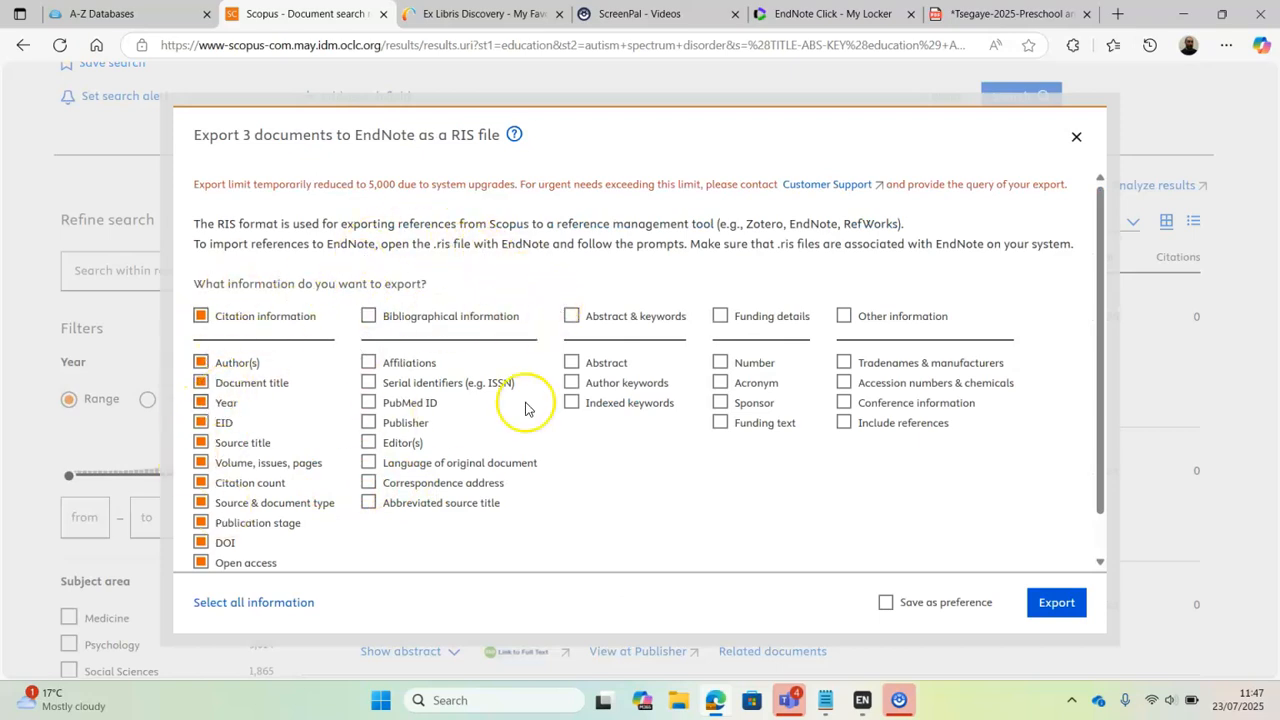
pyautogui.click(1057, 606)
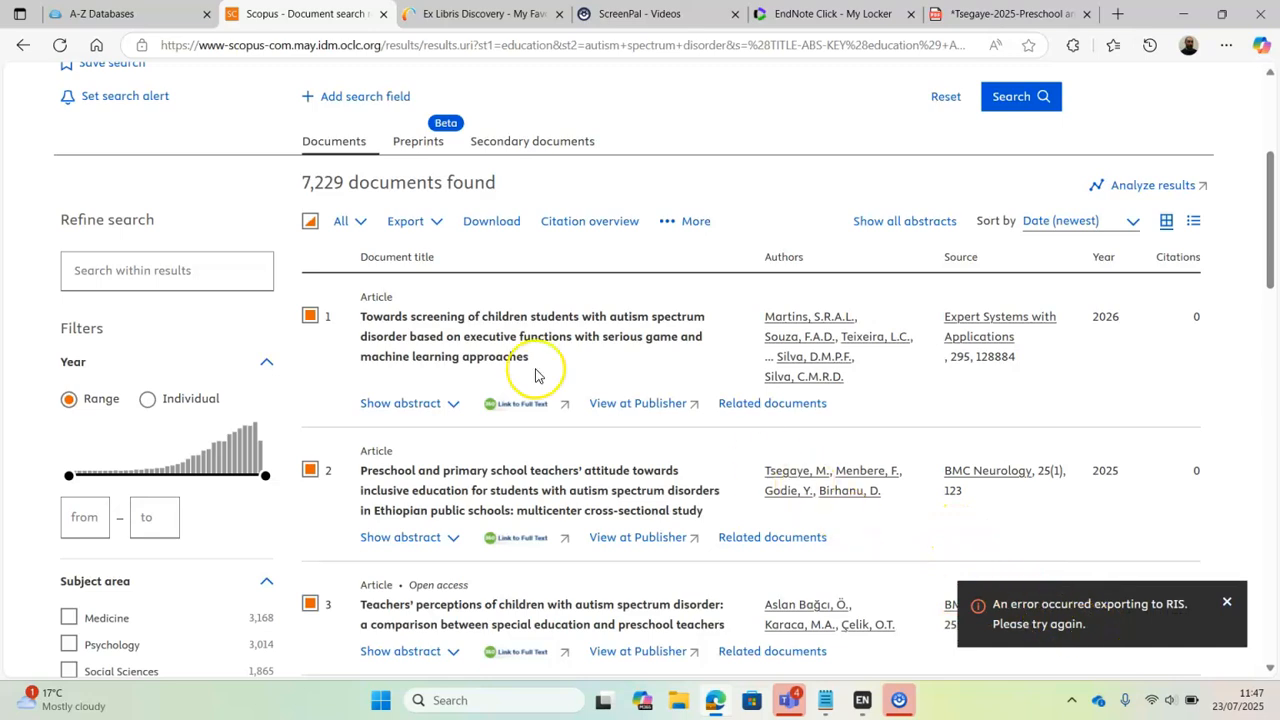
# Step: Retry the EndNote (RIS) export of the three selected Scopus documents, dismissing the export error notice
pyautogui.click(436, 221)
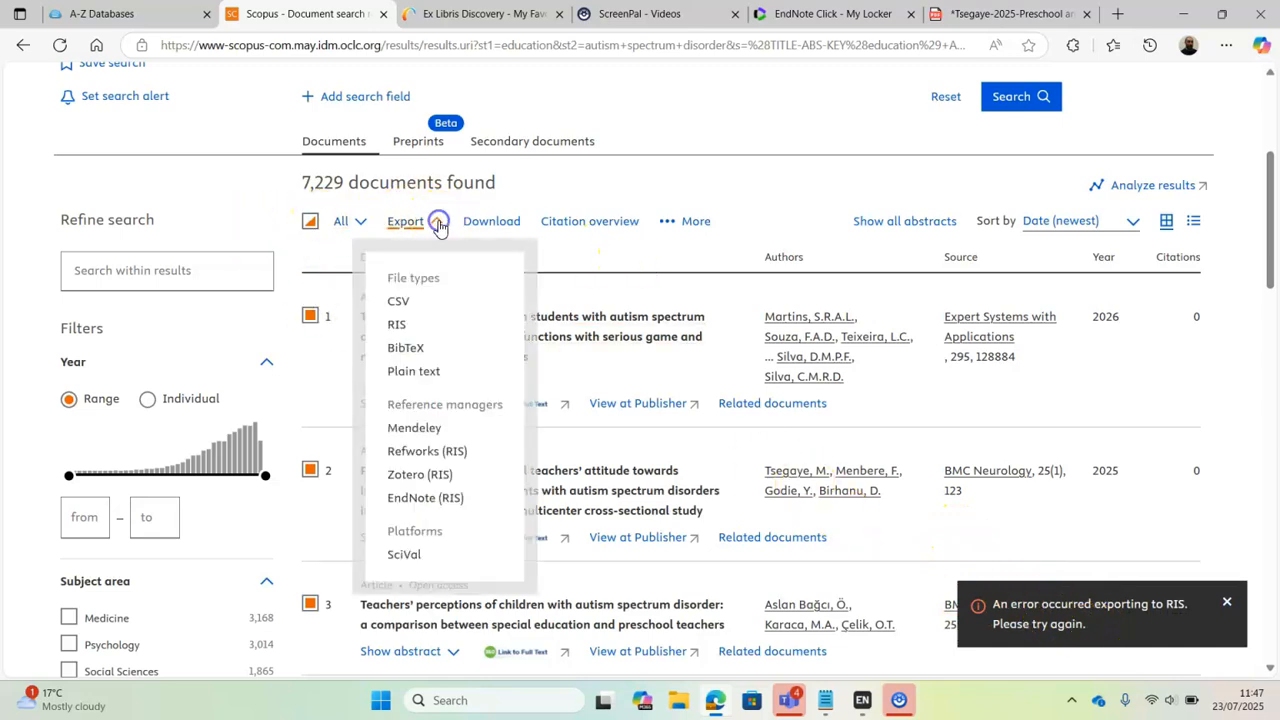
pyautogui.click(422, 499)
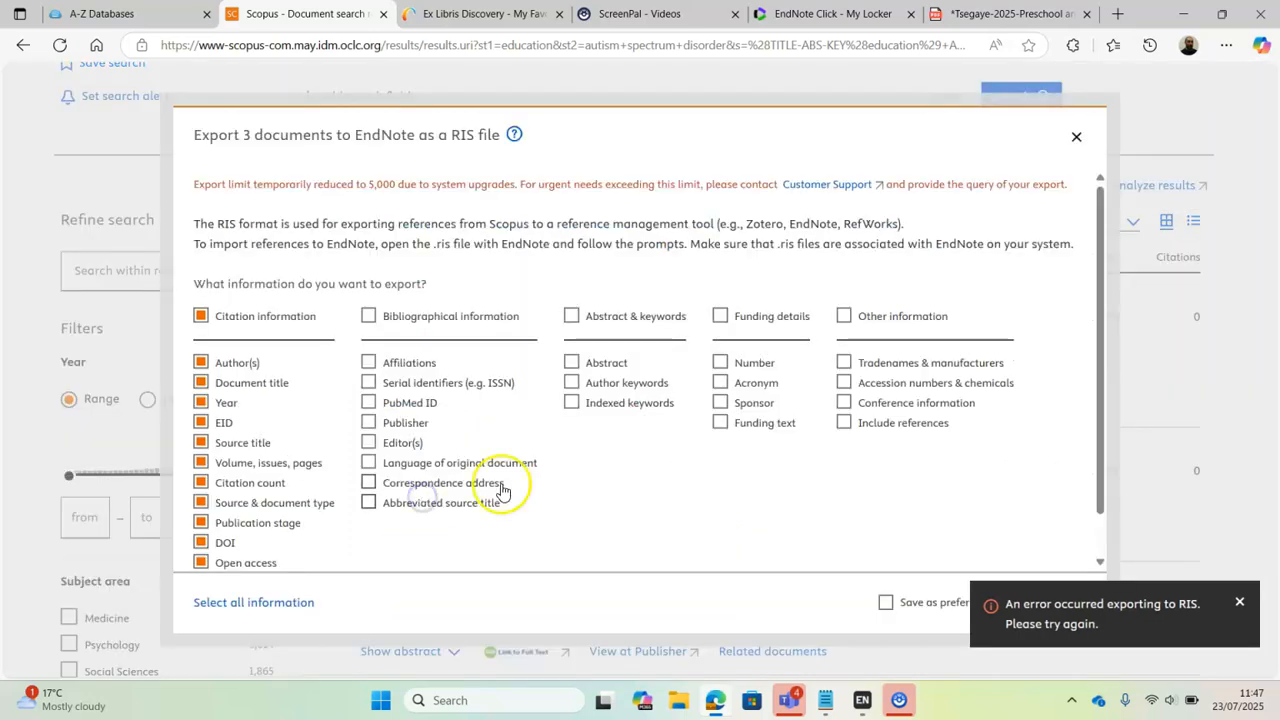
pyautogui.click(1239, 601)
pyautogui.click(1056, 603)
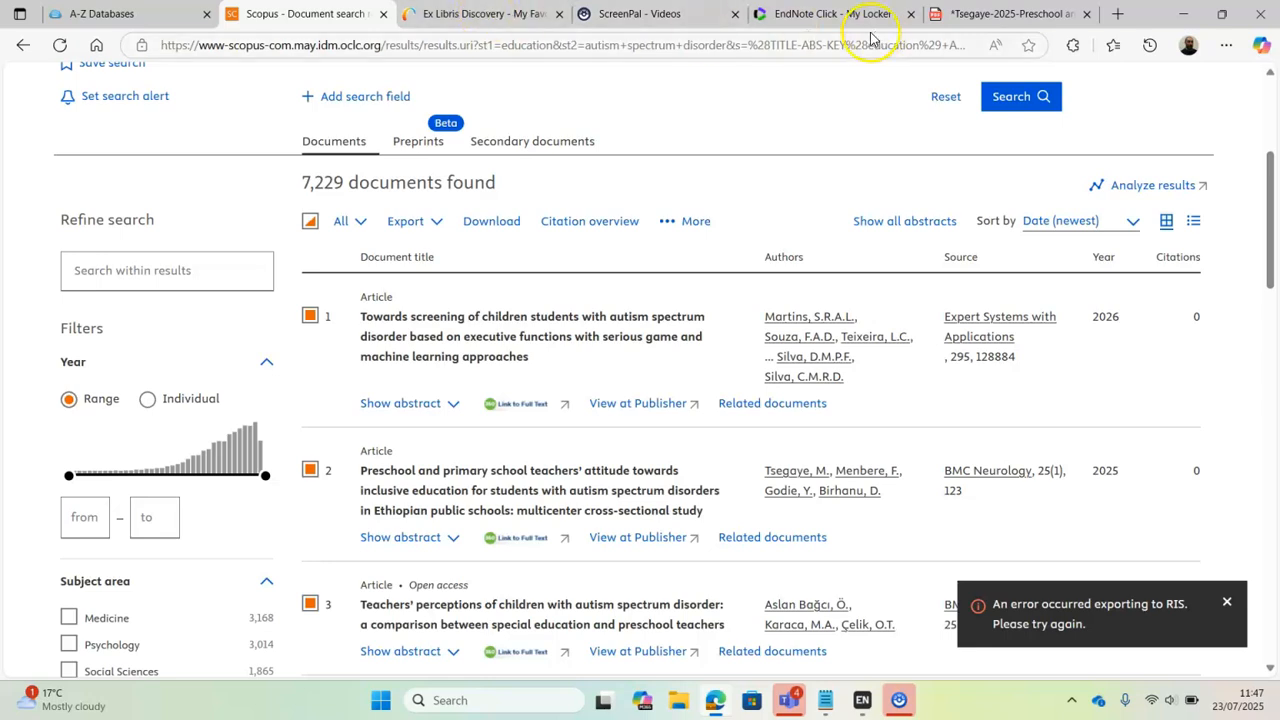
# Step: Return to the A-Z Databases list, filter it to the letter W and open Web of Science
pyautogui.click(95, 14)
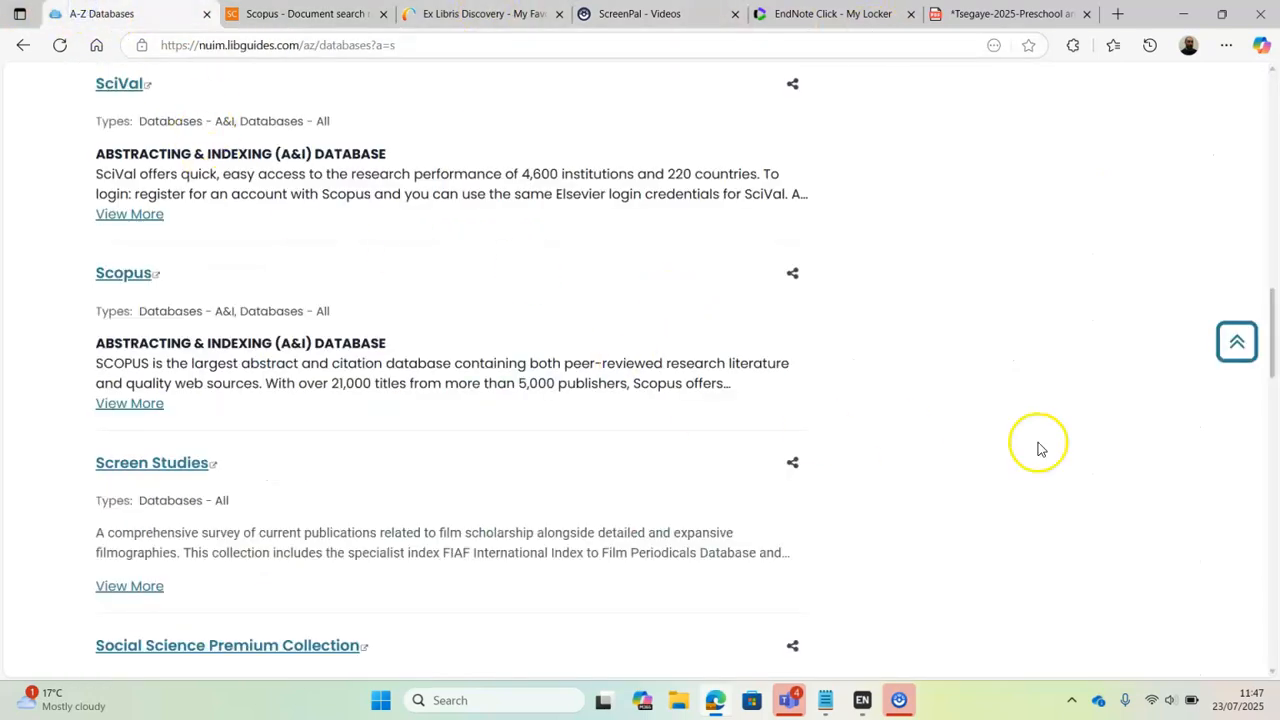
pyautogui.moveTo(1271, 295); pyautogui.dragTo(1274, 103)
pyautogui.click(558, 396)
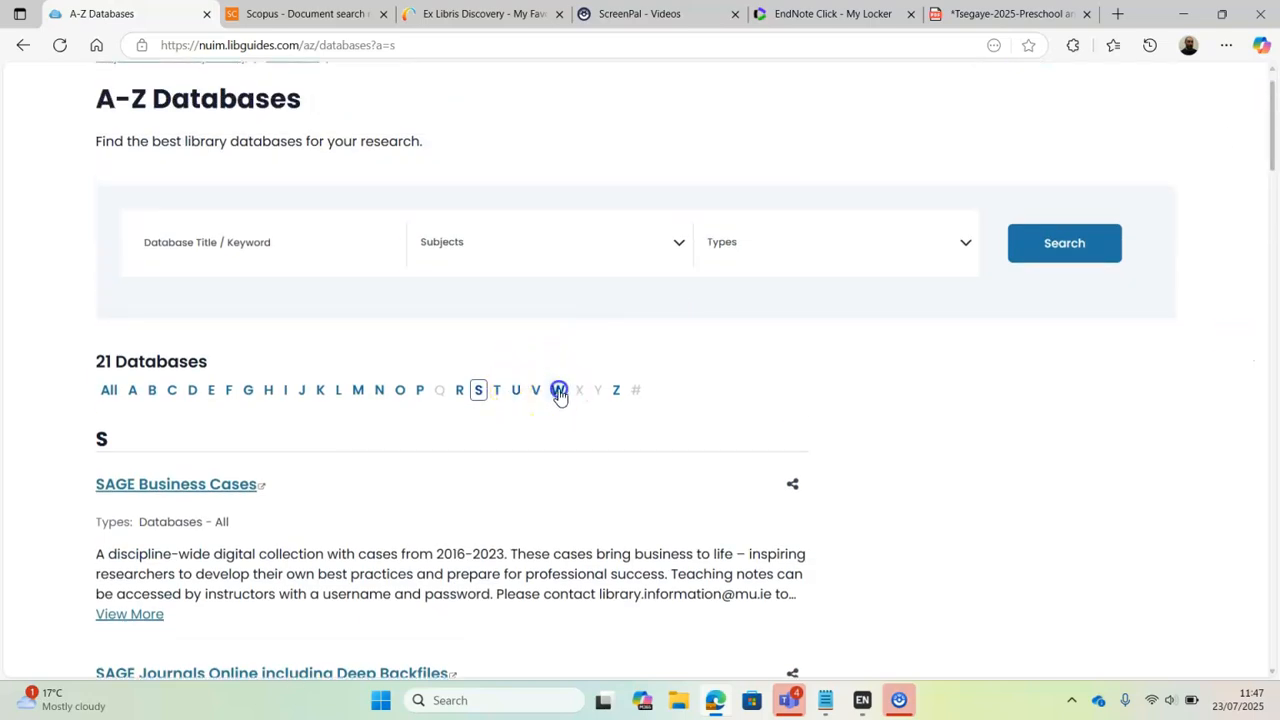
pyautogui.click(130, 492)
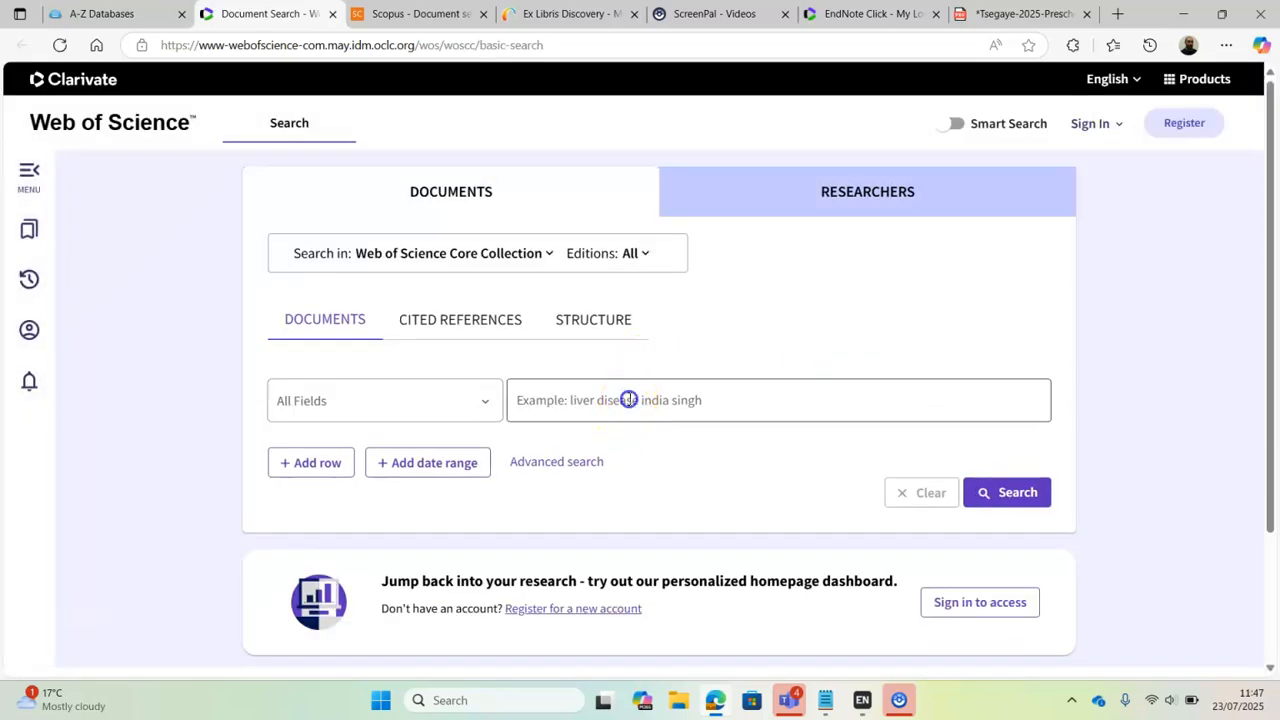
# Step: Search the Web of Science Core Collection for education AND autism in all fields
pyautogui.click(629, 400)
pyautogui.write('educatio')
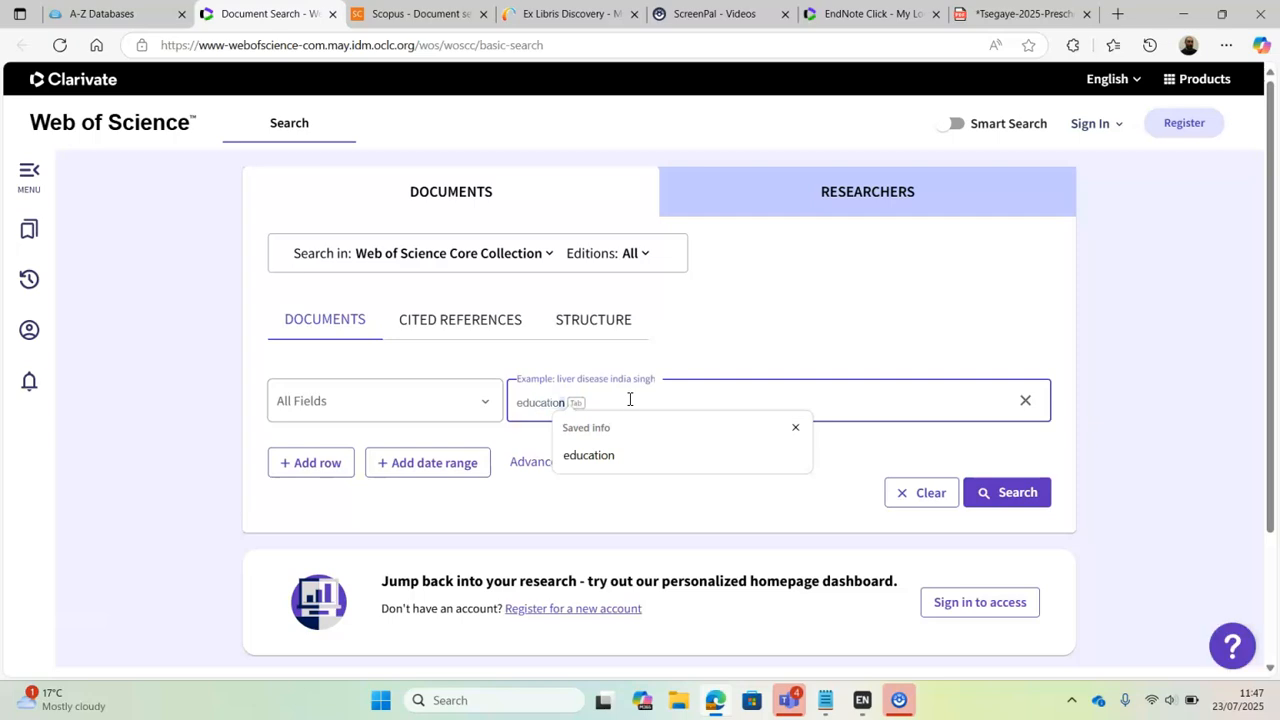
pyautogui.press('Tab')
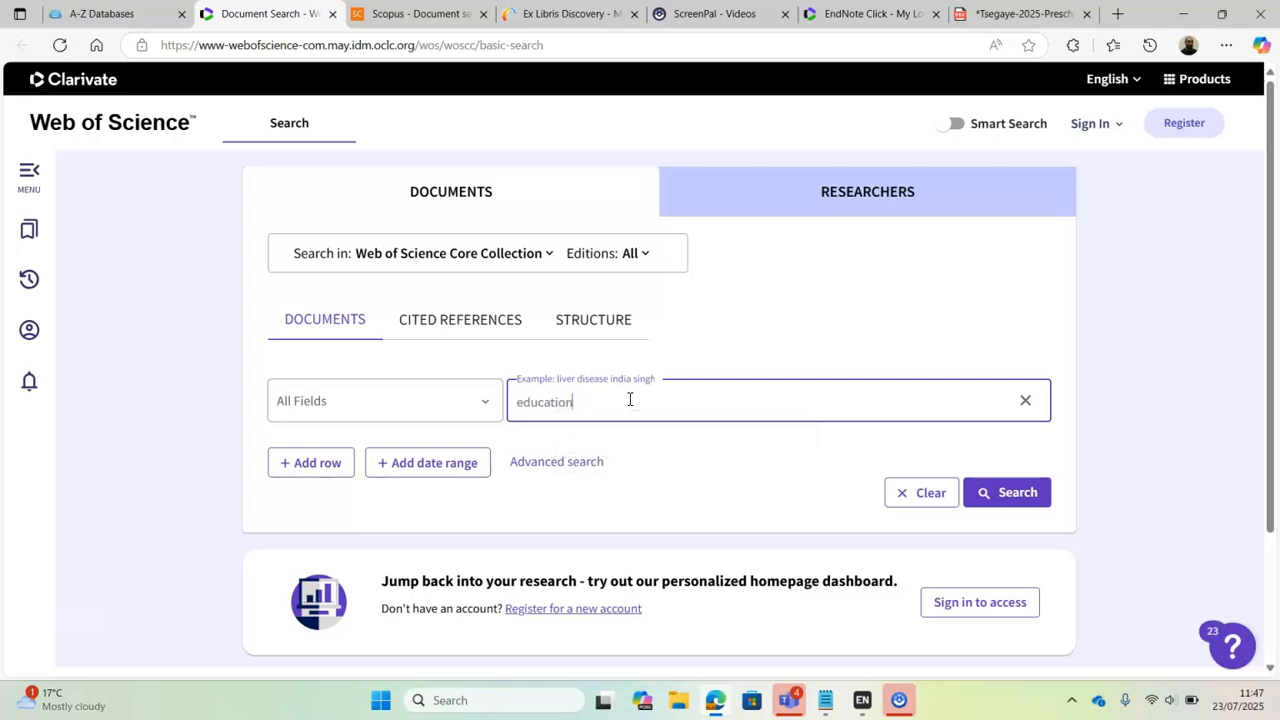
pyautogui.click(323, 468)
pyautogui.click(616, 462)
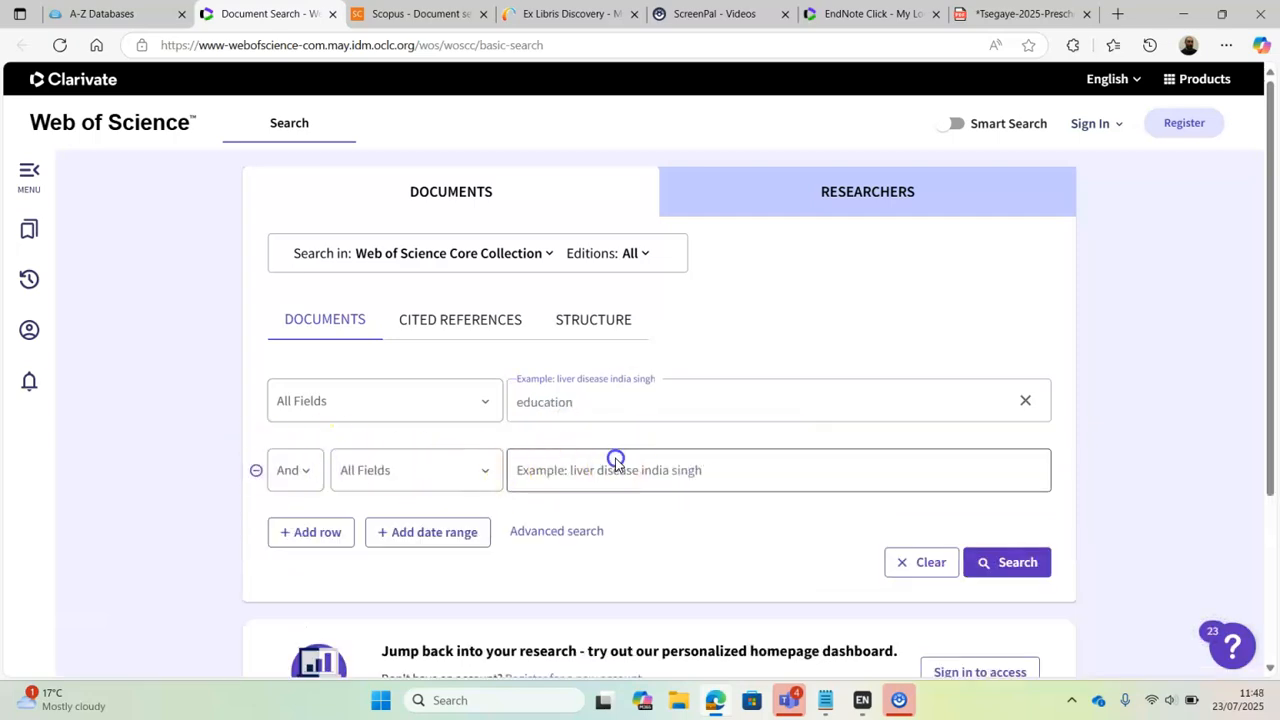
pyautogui.write('auti')
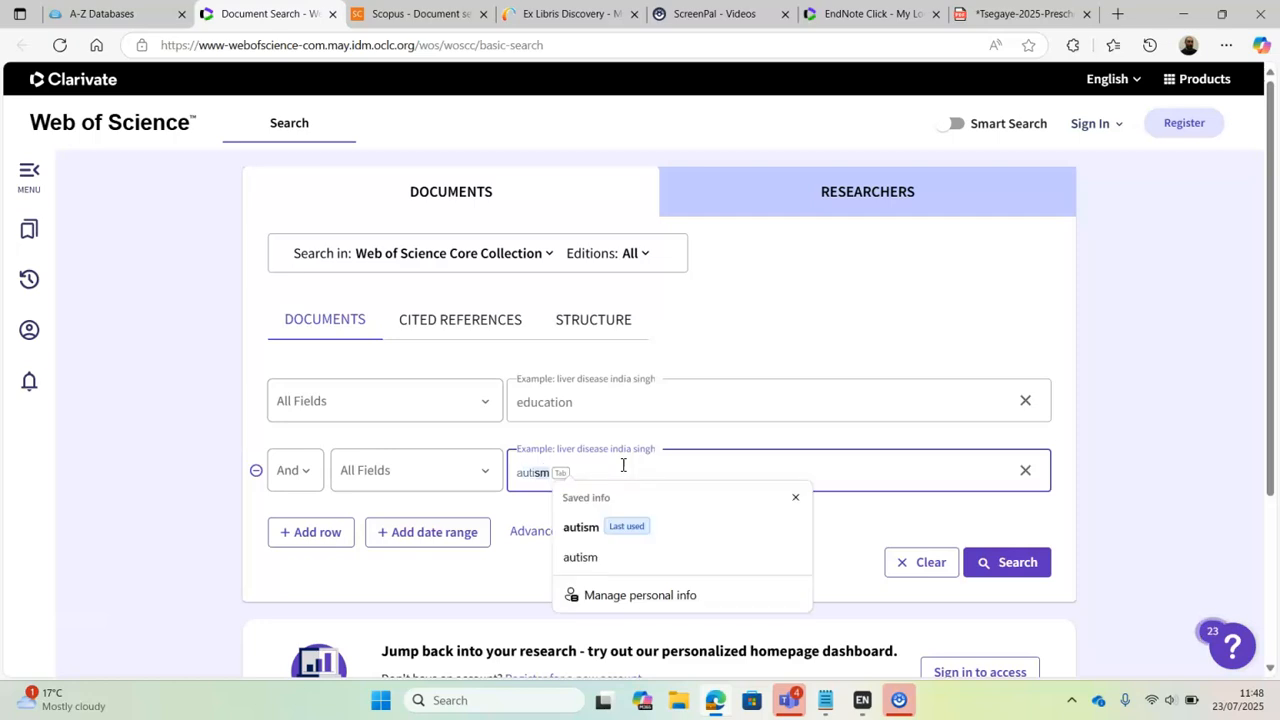
pyautogui.press('Tab')
pyautogui.click(1003, 562)
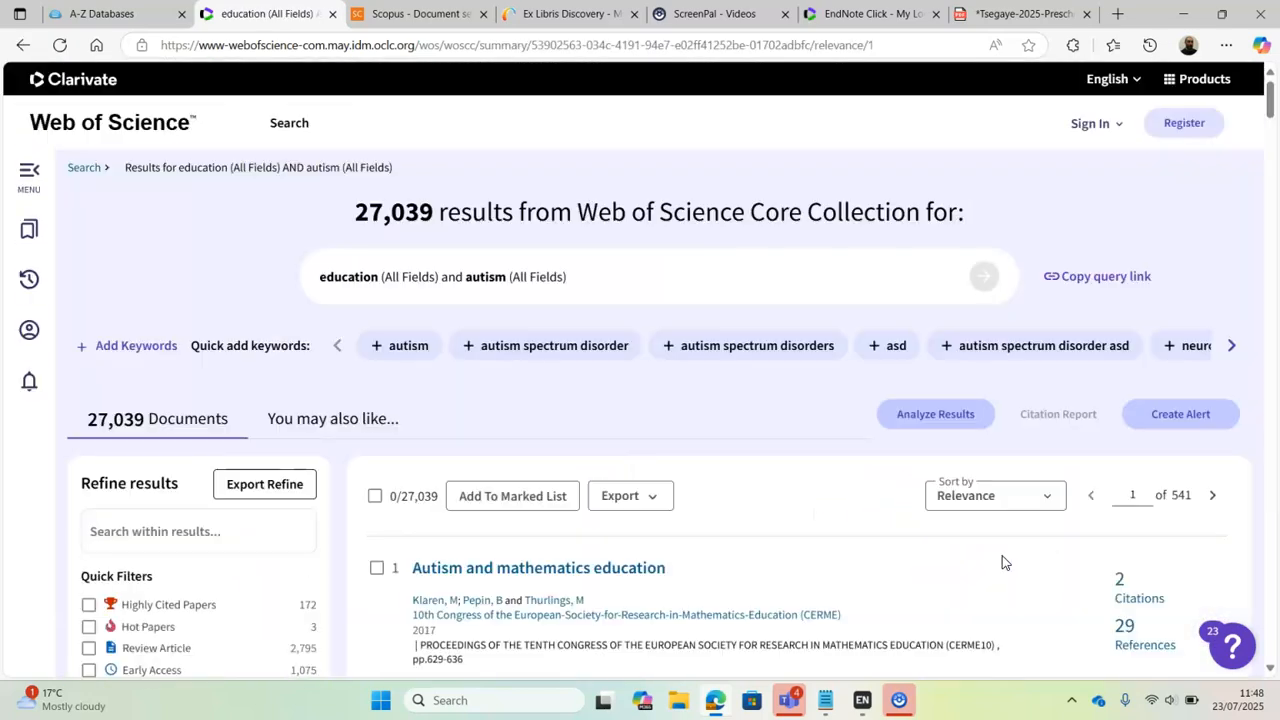
# Step: Export the first two Web of Science results to EndNote desktop with Author, Title, Source content, choosing EndNote as the destination
pyautogui.moveTo(1271, 82); pyautogui.dragTo(1275, 115)
pyautogui.click(378, 316)
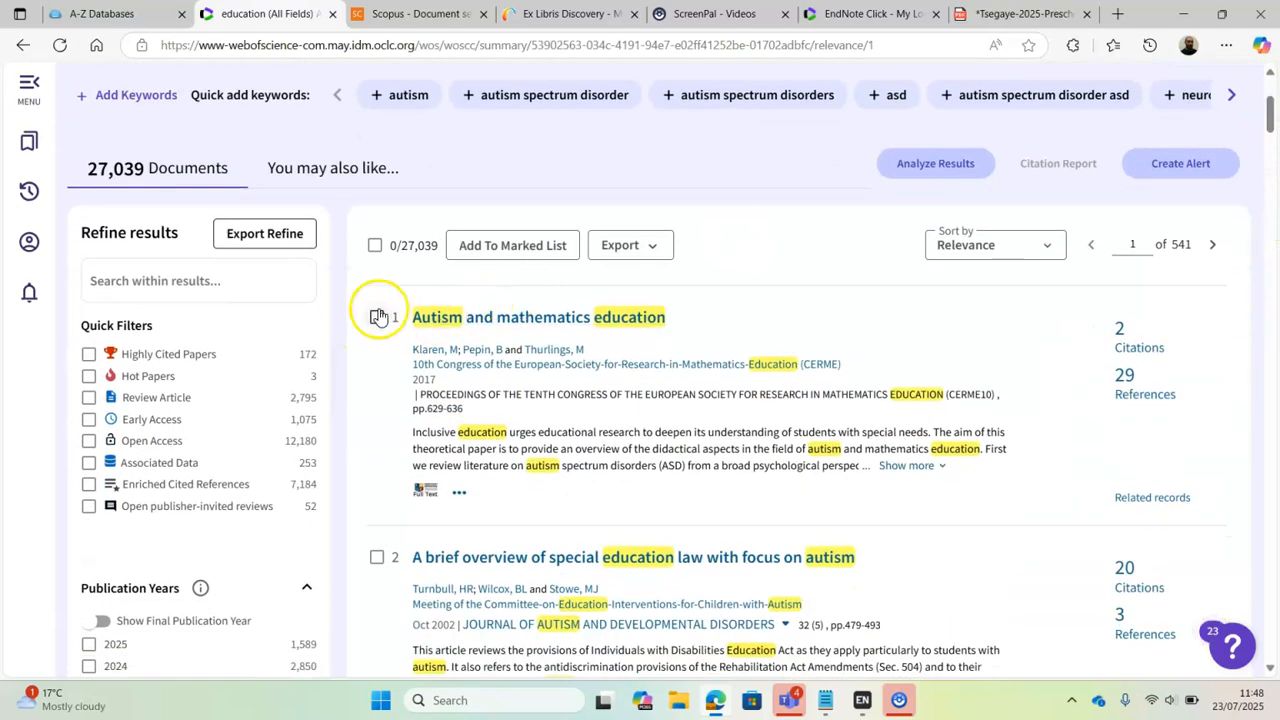
pyautogui.click(377, 557)
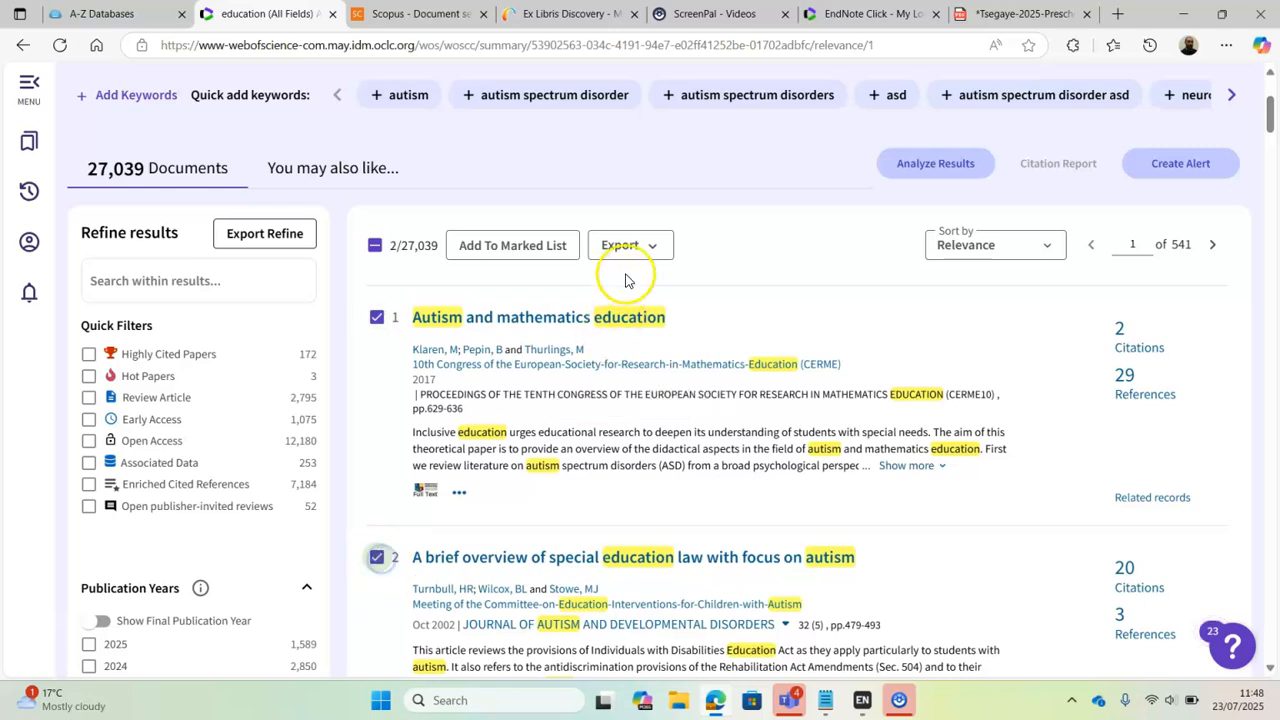
pyautogui.click(651, 247)
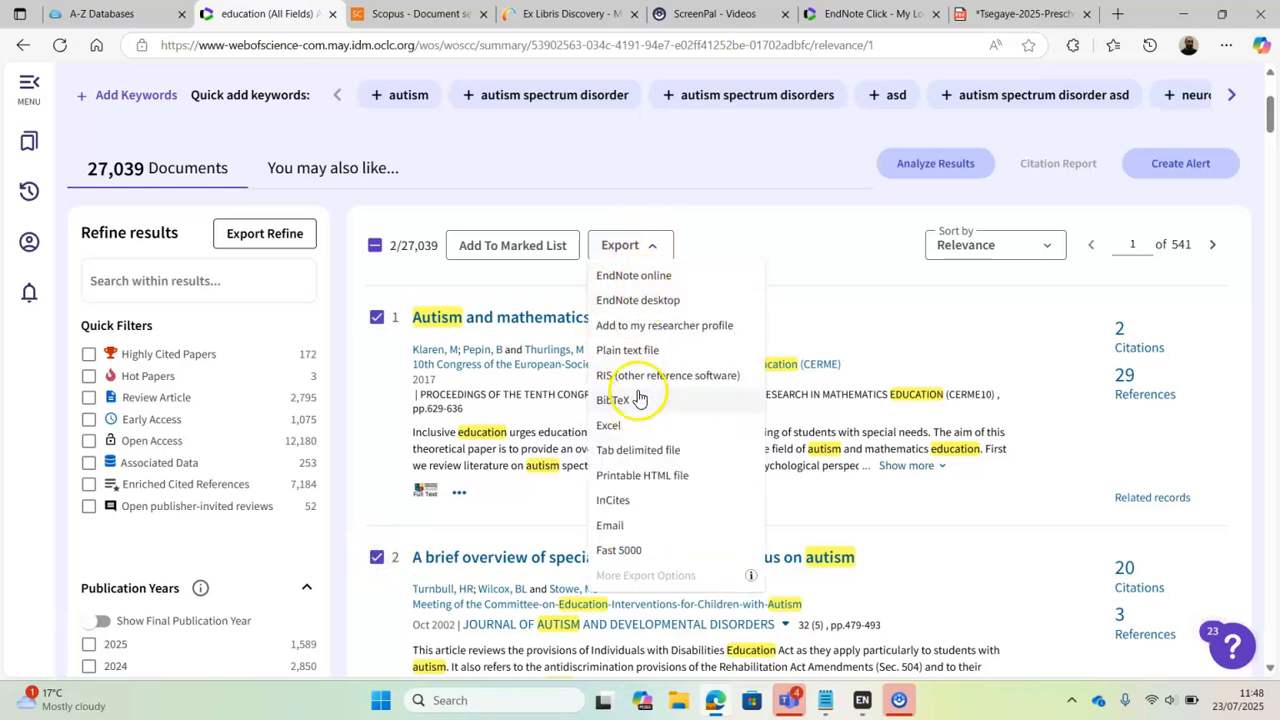
pyautogui.click(652, 301)
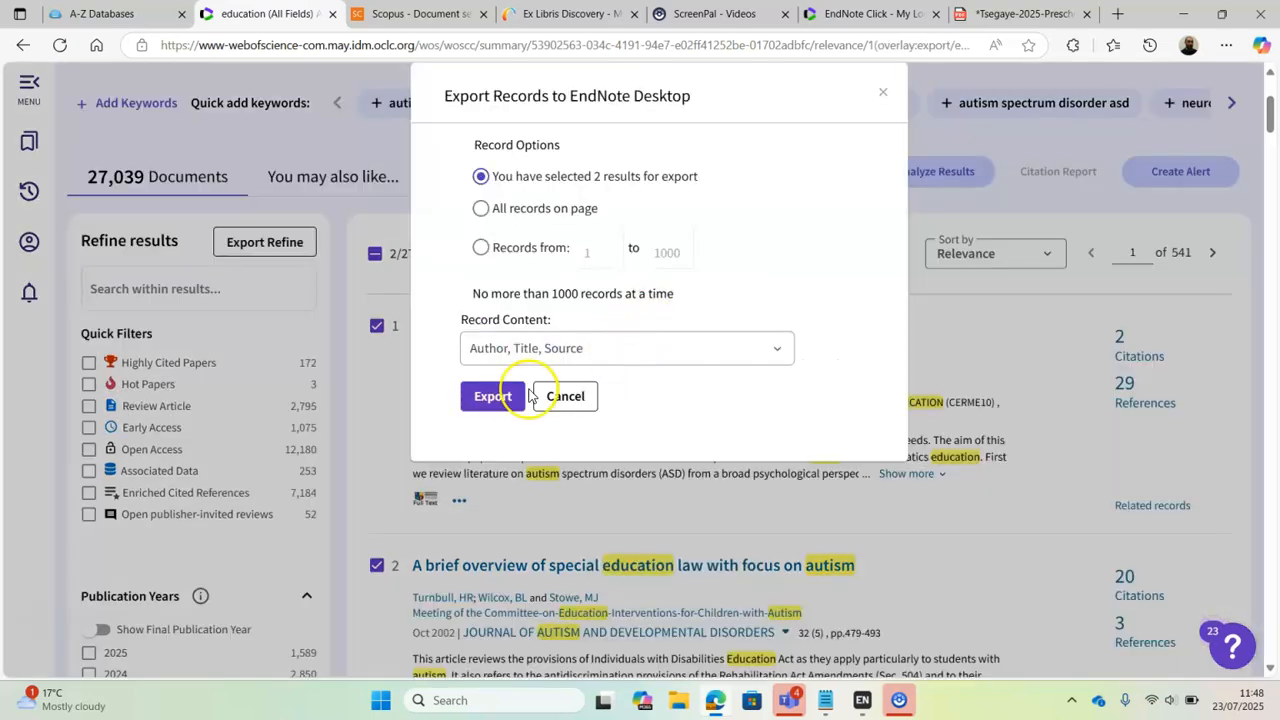
pyautogui.click(493, 398)
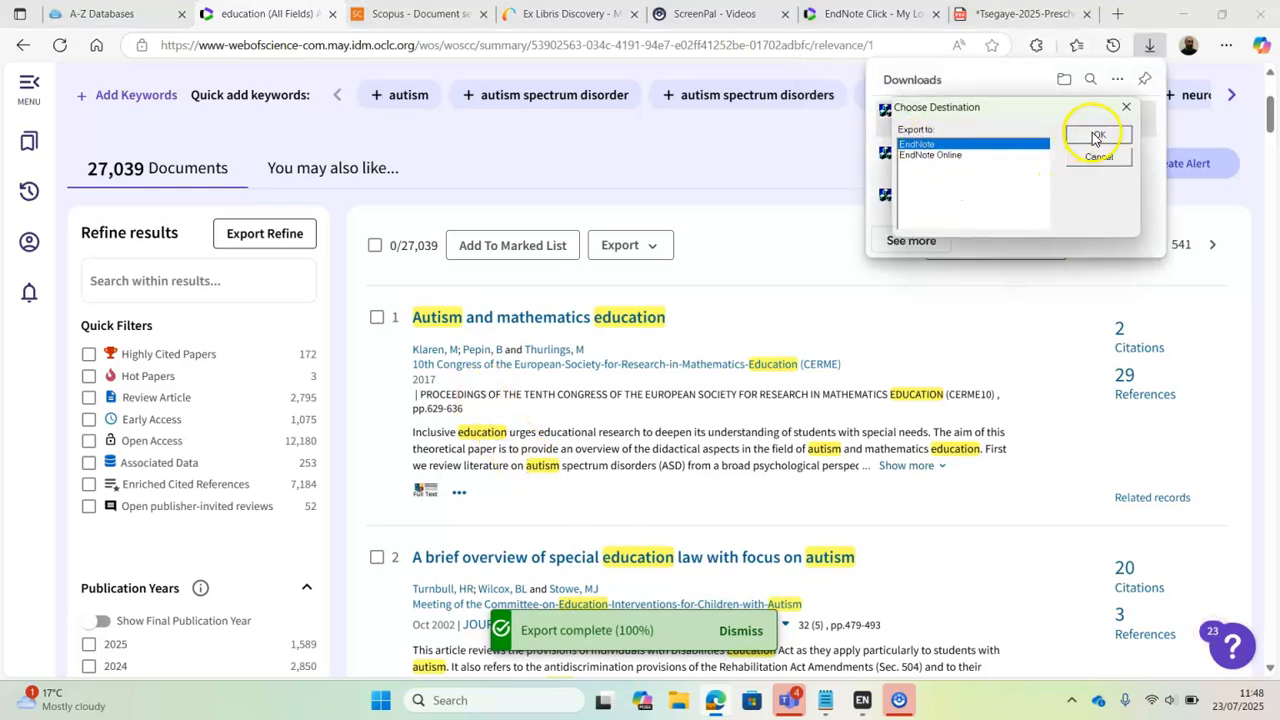
pyautogui.click(1097, 136)
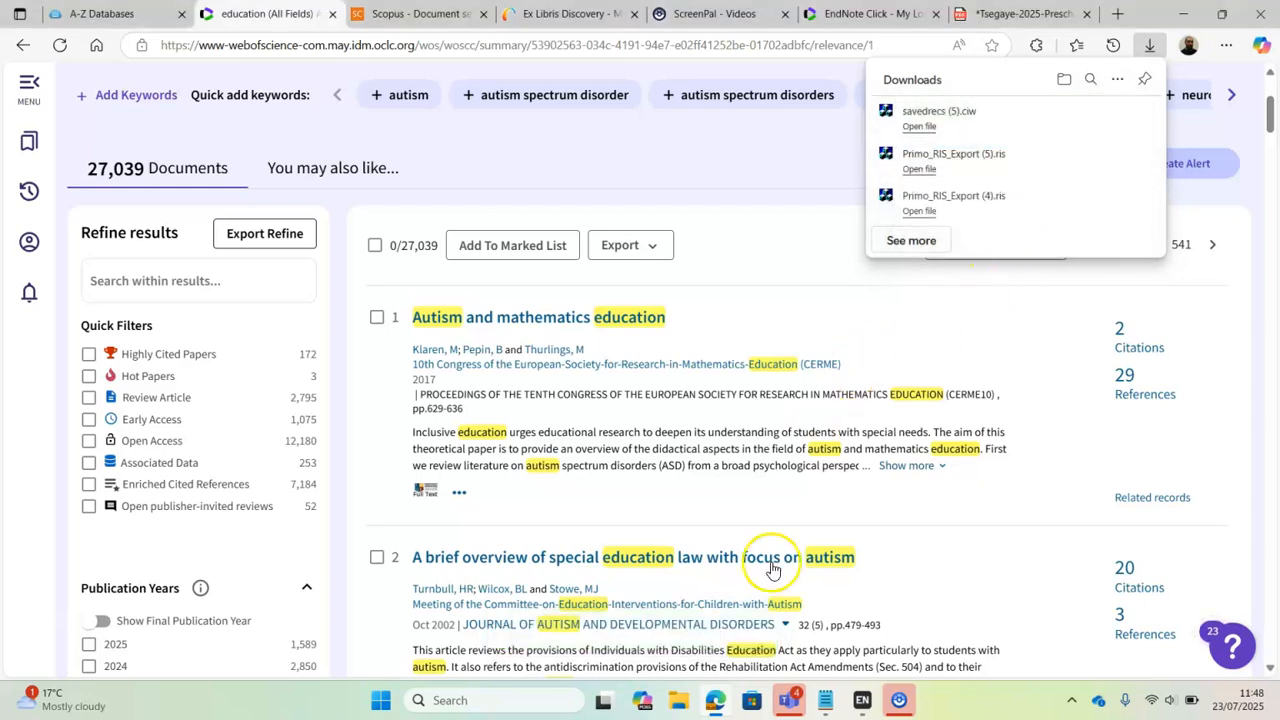
# Step: Switch to EndNote and add both imported references, from 2017 and 2002, to the Autism group
pyautogui.click(864, 705)
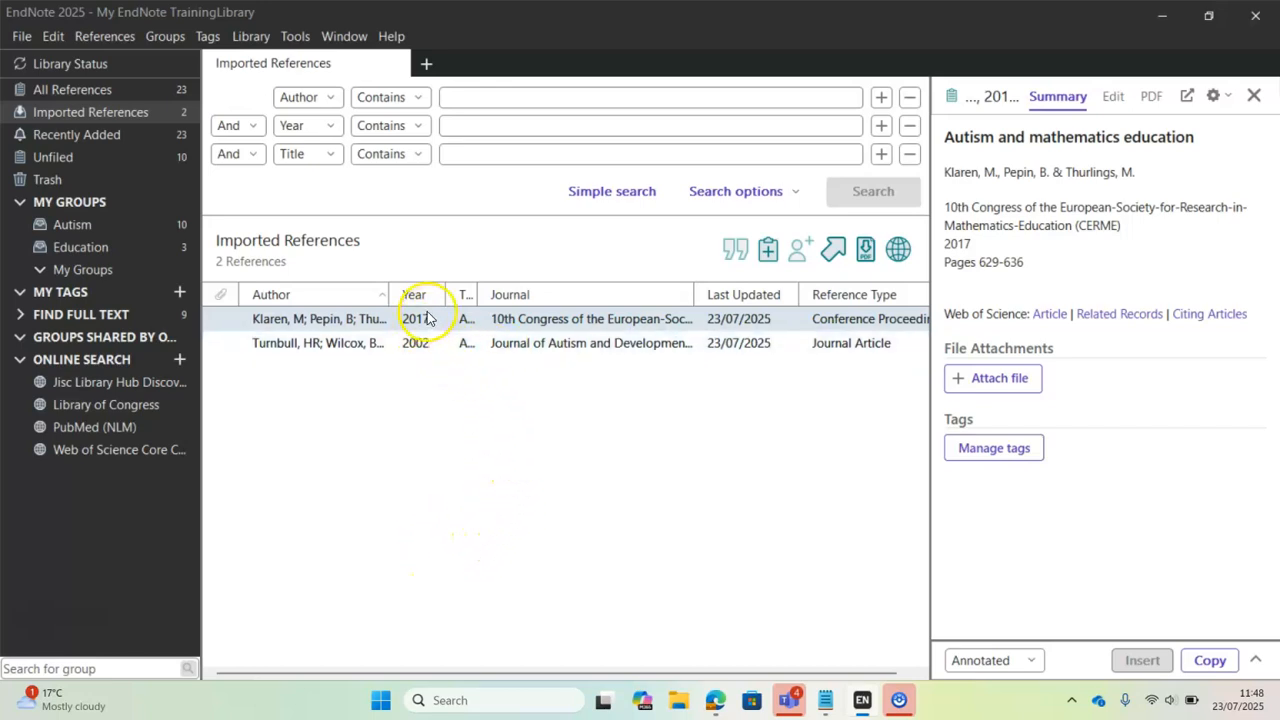
pyautogui.click(428, 345)
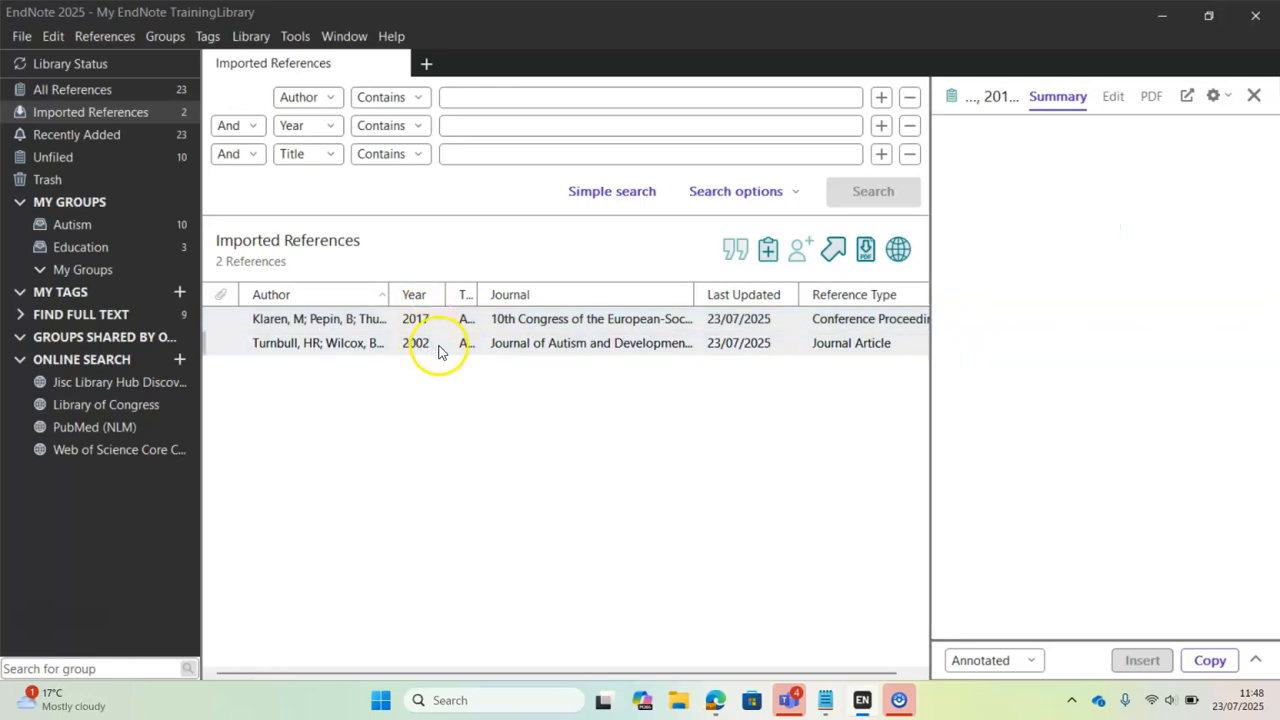
pyautogui.rightClick(432, 344)
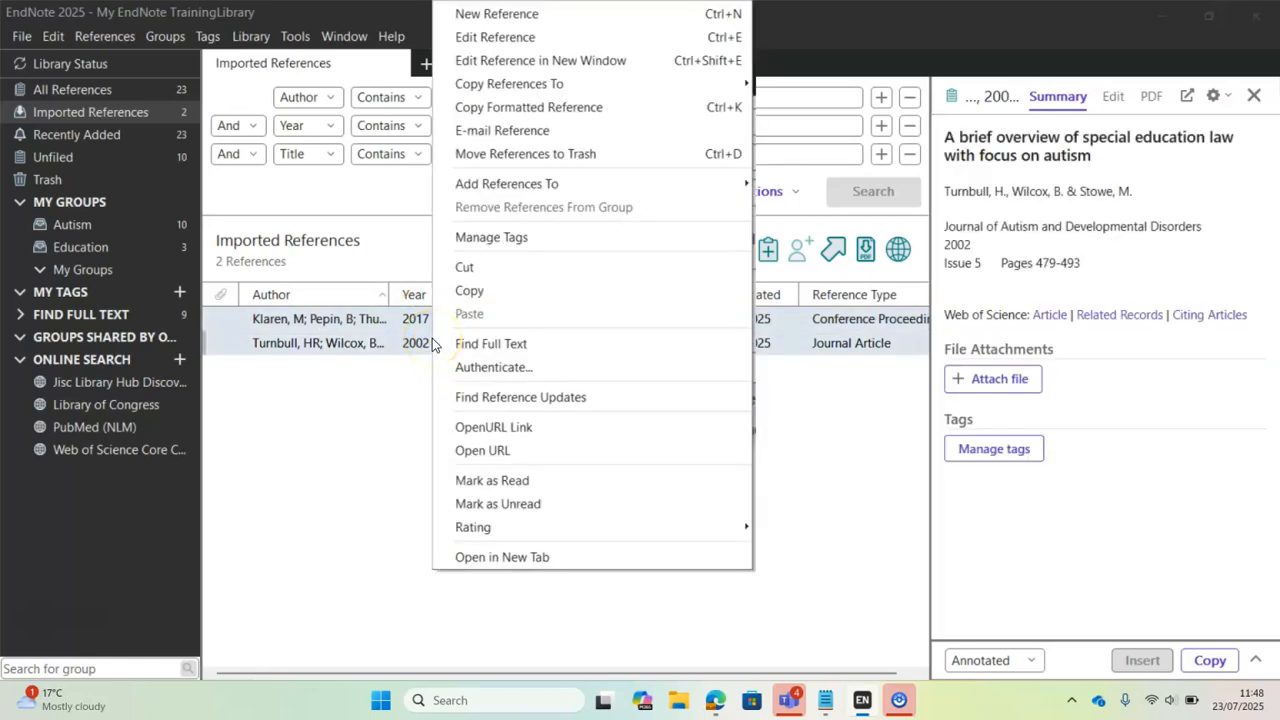
pyautogui.moveTo(550, 188)
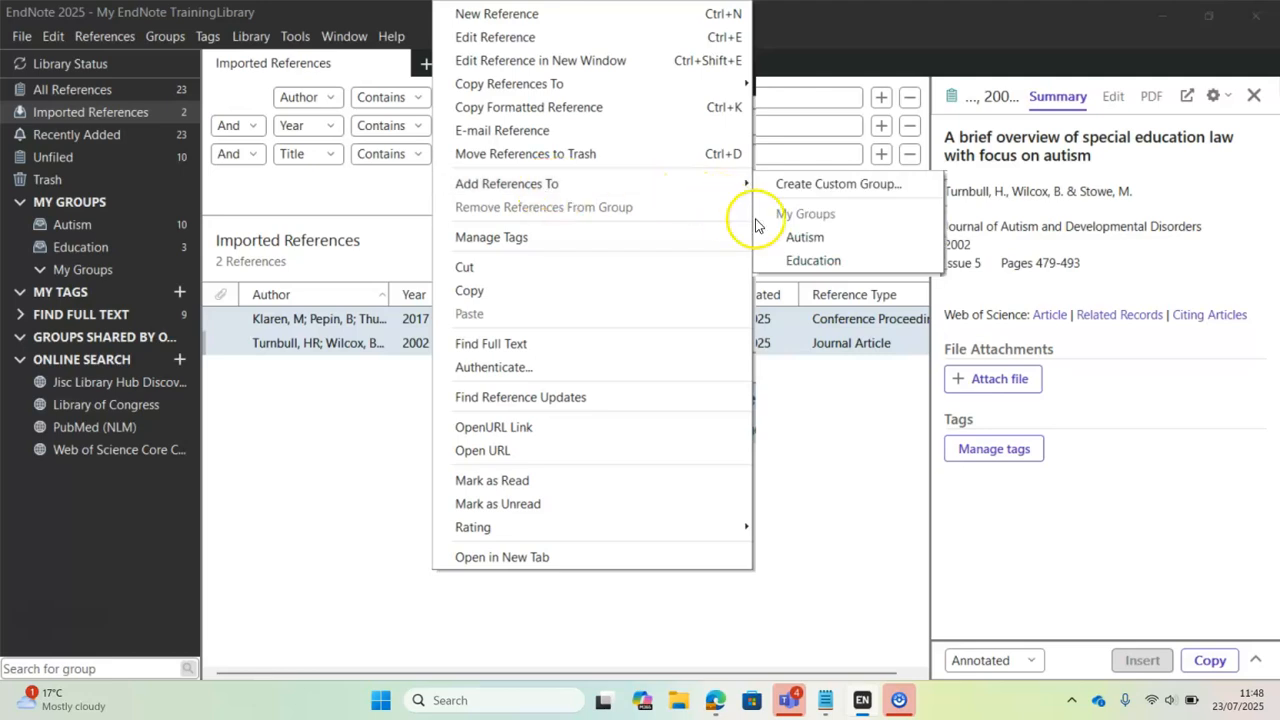
pyautogui.click(800, 237)
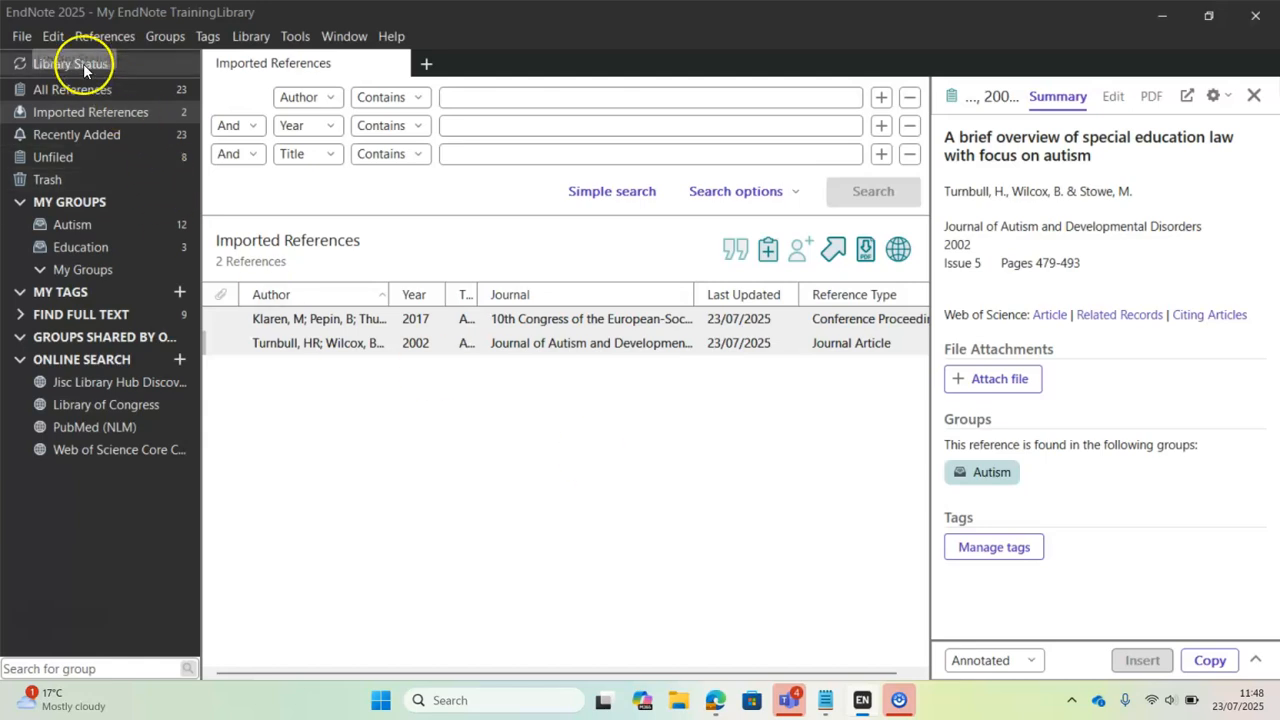
pyautogui.click(22, 37)
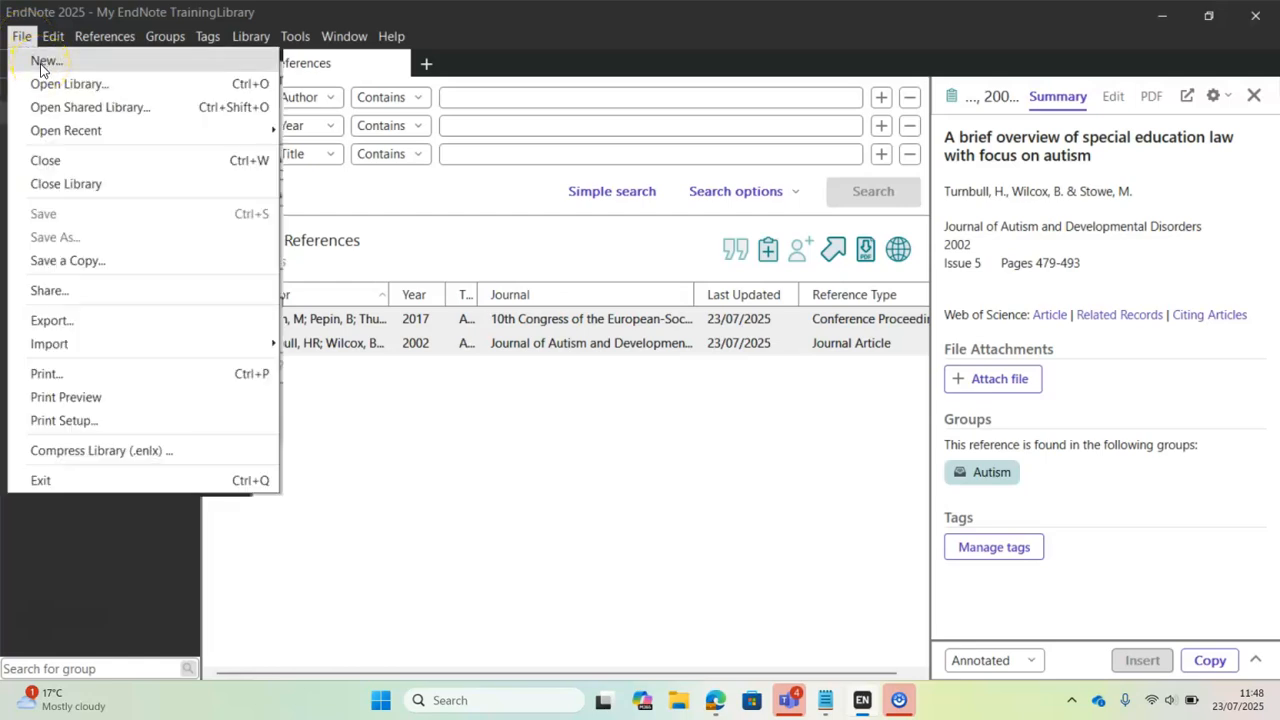
pyautogui.click(97, 40)
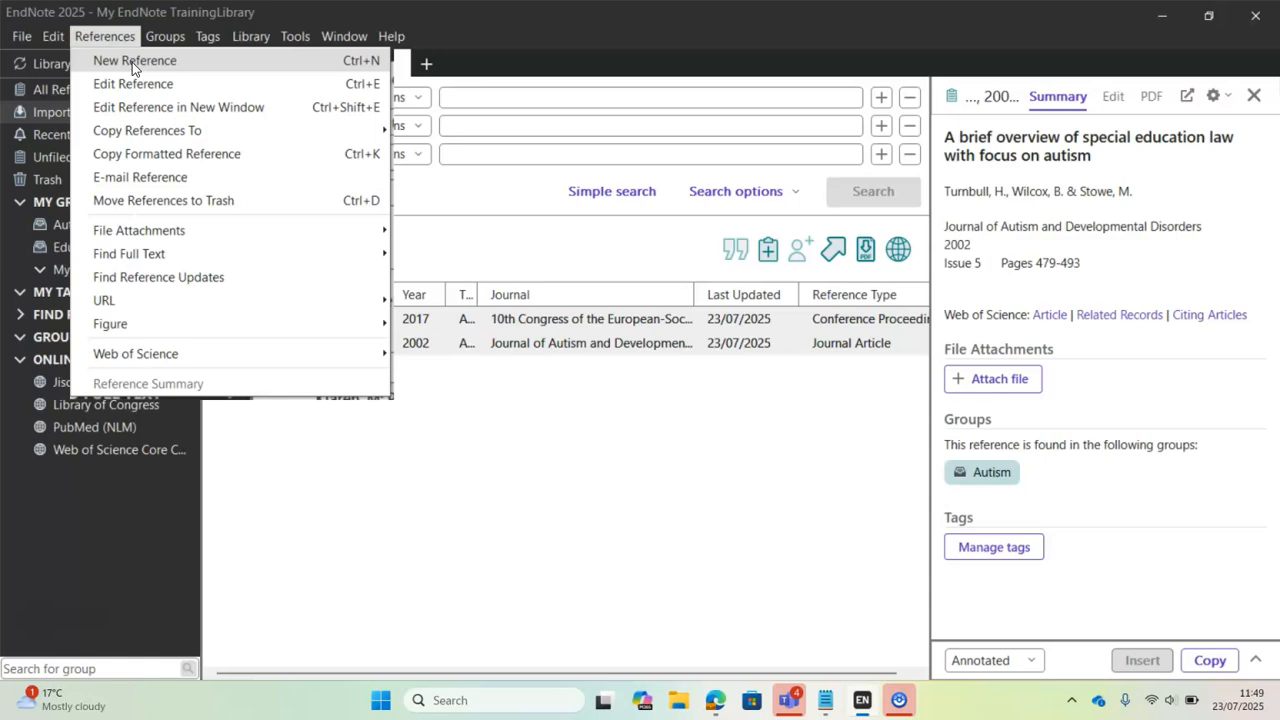
pyautogui.click(163, 40)
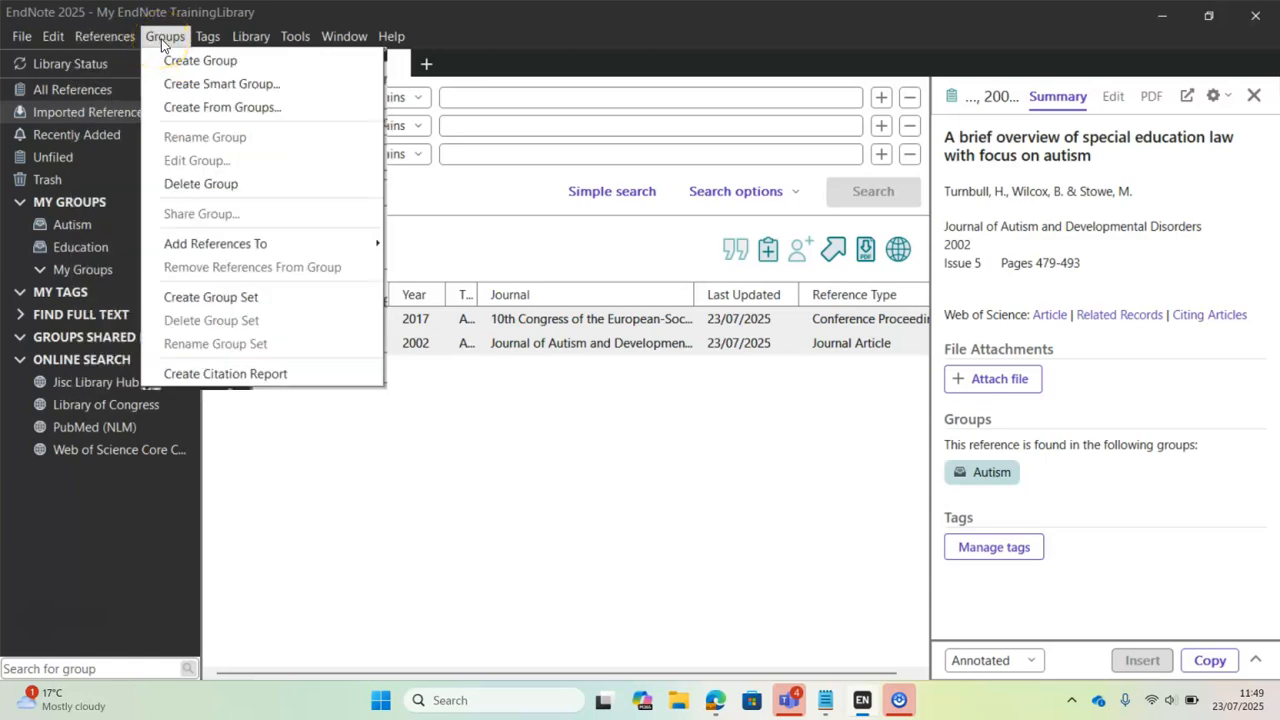
pyautogui.click(220, 251)
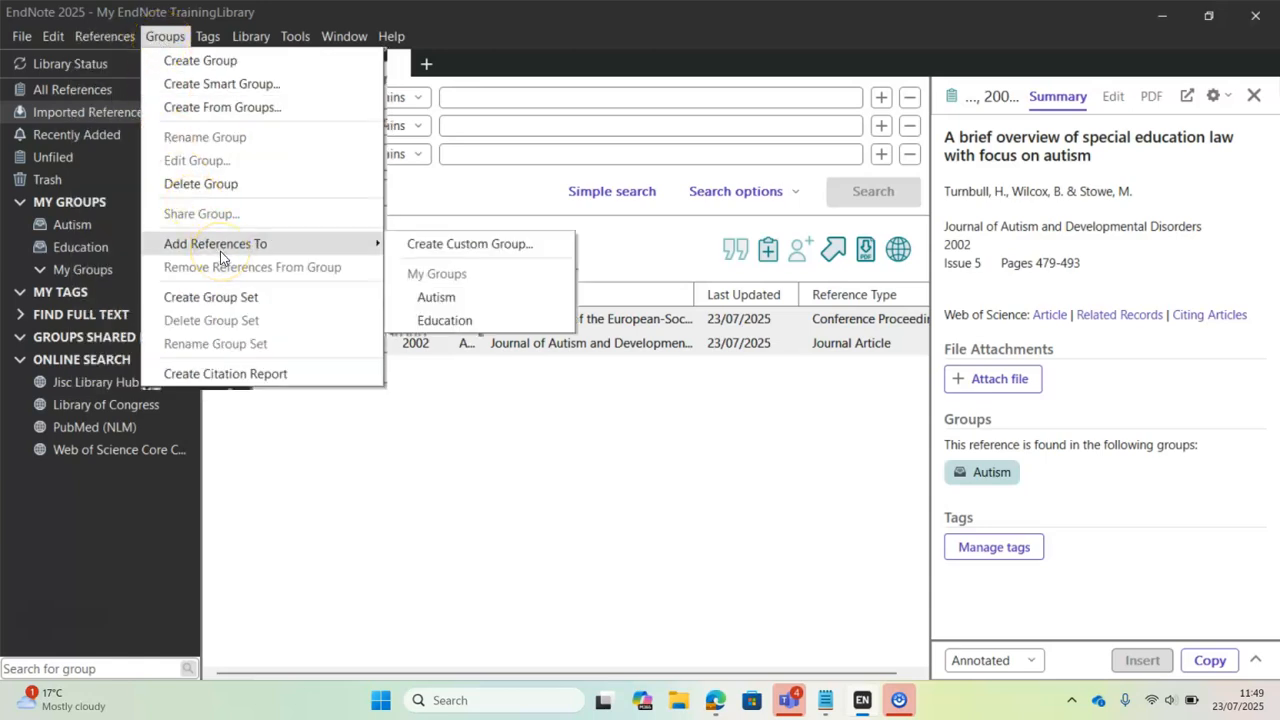
pyautogui.click(245, 37)
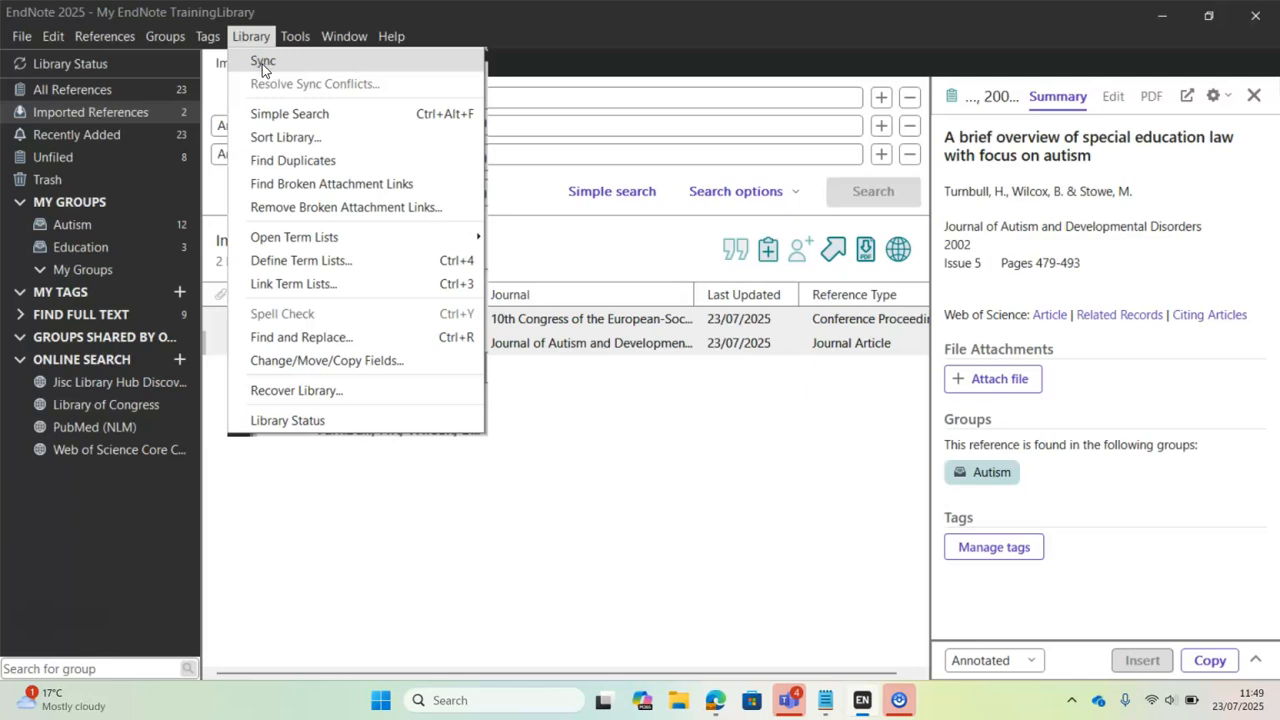
pyautogui.click(50, 37)
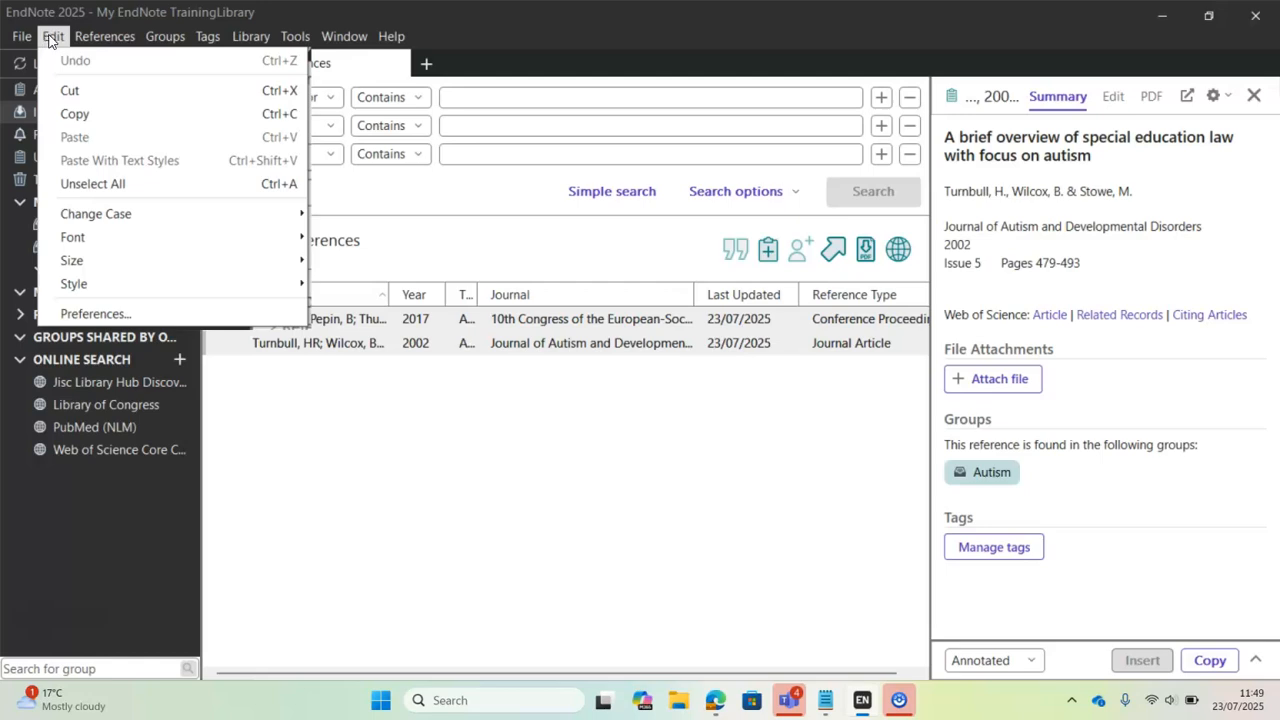
pyautogui.click(465, 466)
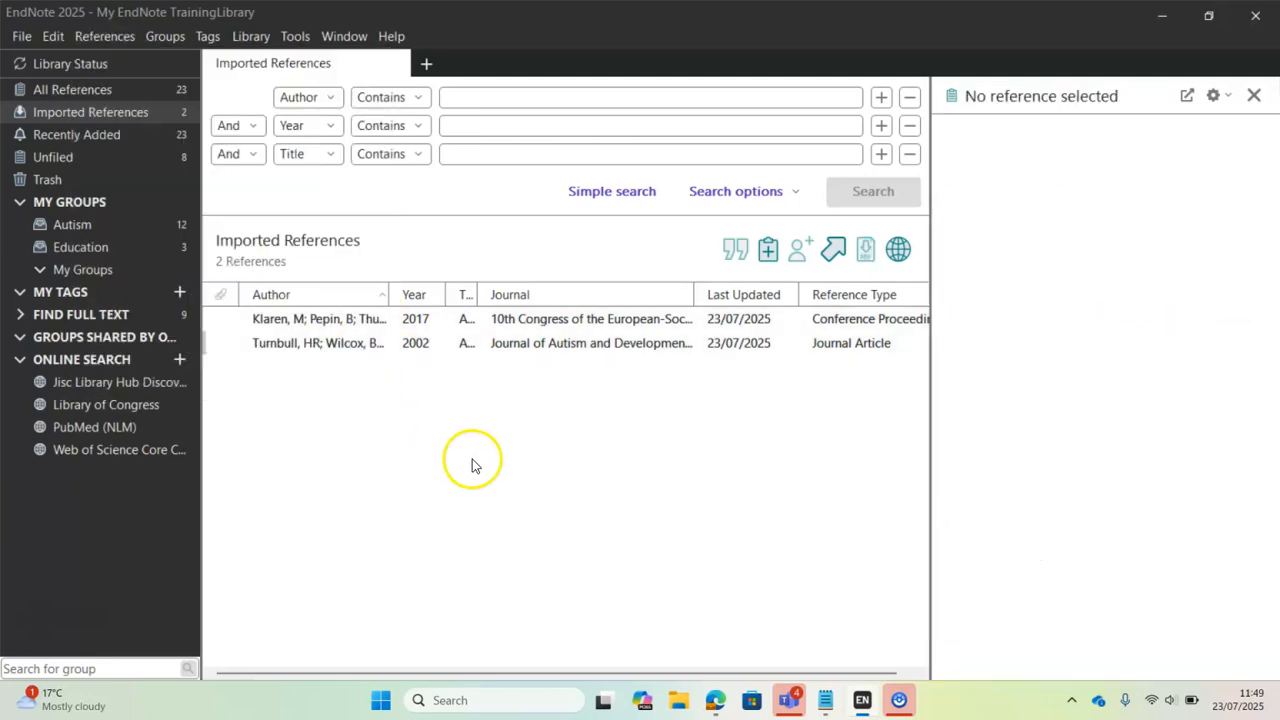